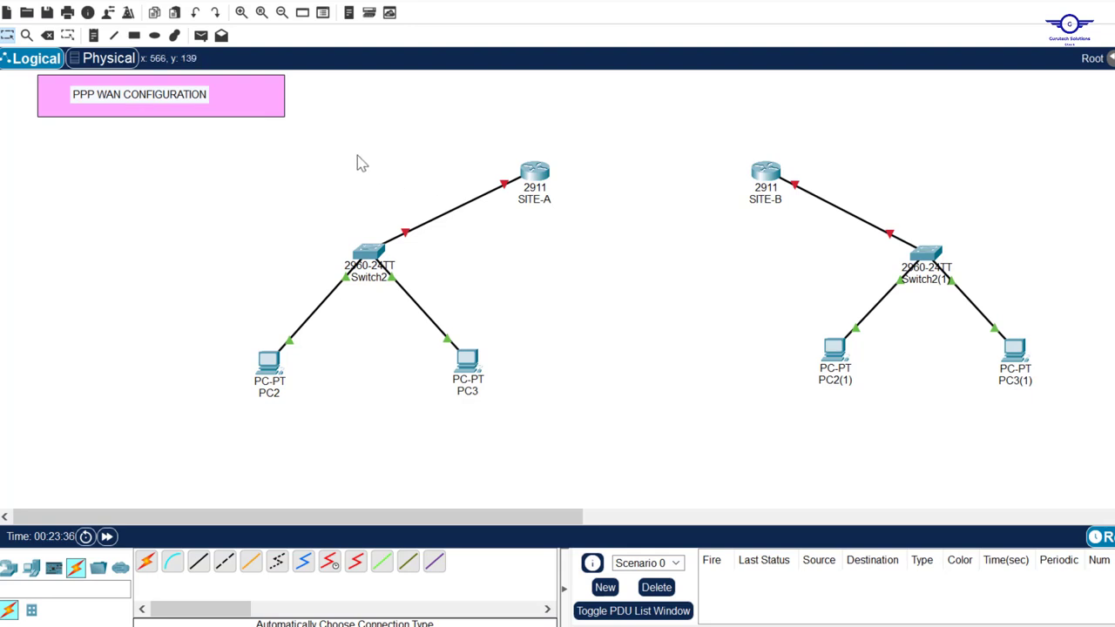
Box-select the SITE-A and SITE-B routers to point out the two sites
{"action": "left_click_drag", "start_coordinate": [342, 125], "coordinate": [803, 225]}
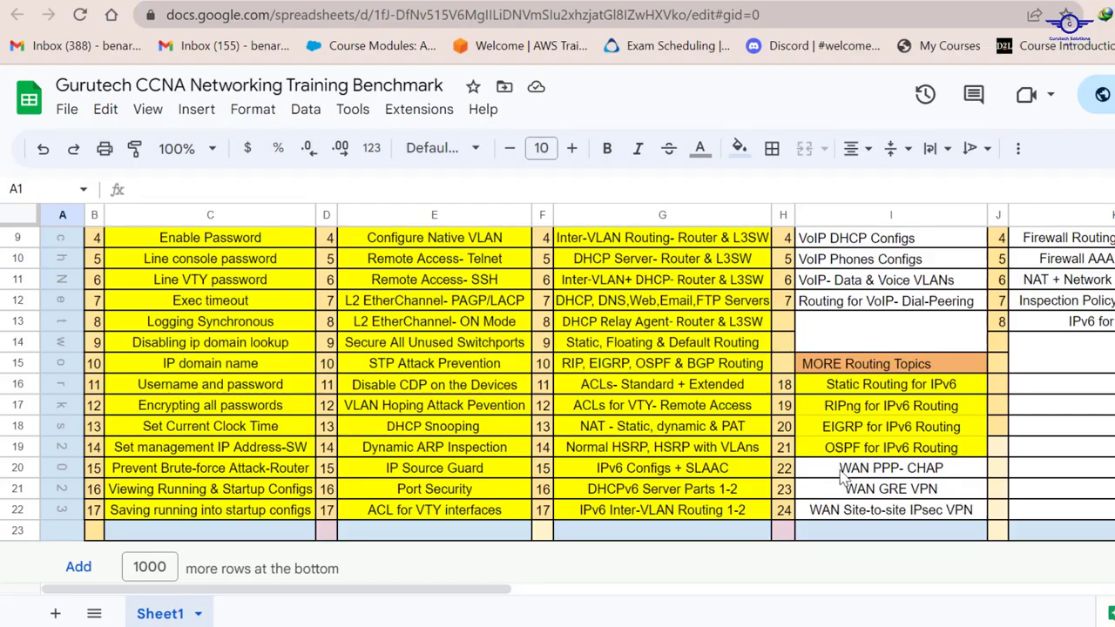
Select the 'WAN PPP- CHAP' topic in cell I20 and scroll the benchmark sheet
{"action": "left_click", "coordinate": [842, 477]}
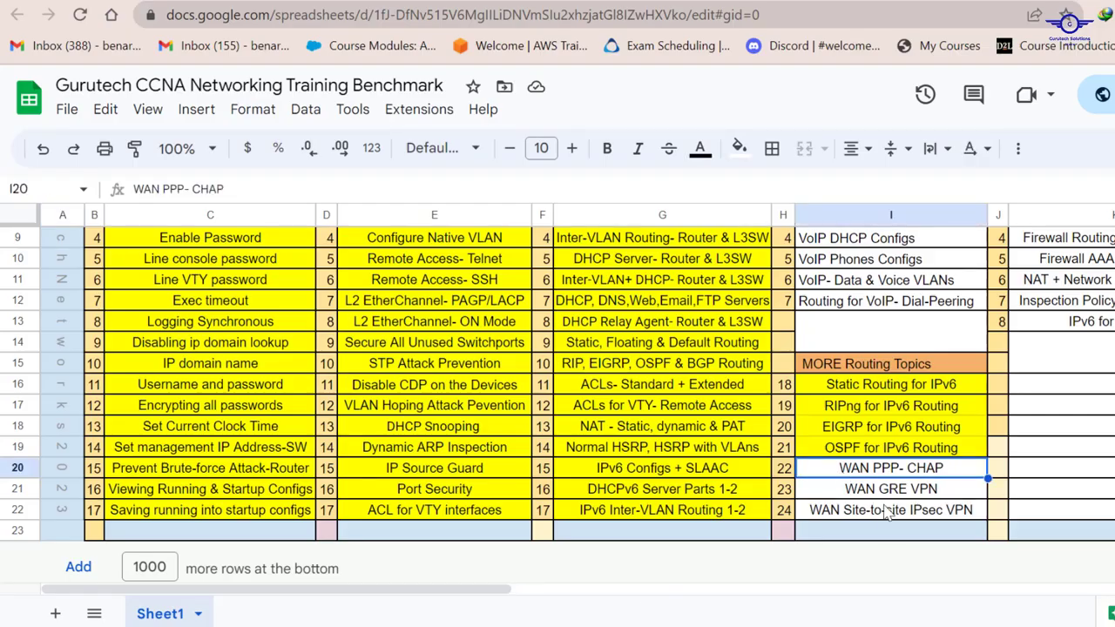
{"action": "scroll", "coordinate": [756, 447], "scroll_direction": "up", "scroll_amount": 3}
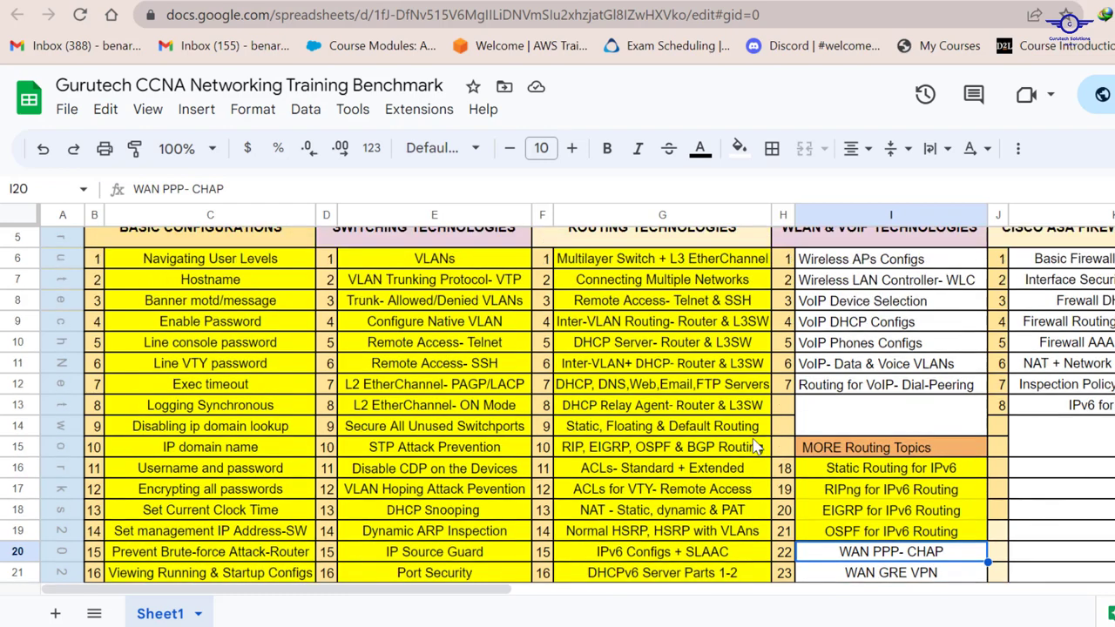
{"action": "scroll", "coordinate": [757, 447], "scroll_direction": "down", "scroll_amount": 3}
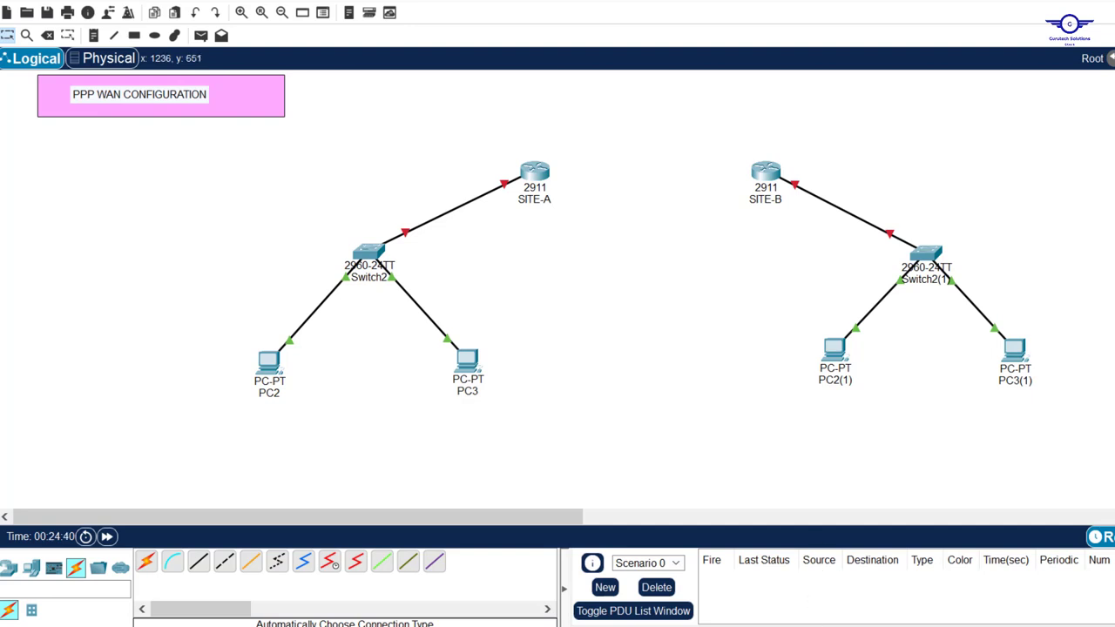
{"action": "key", "text": "alt+Tab"}
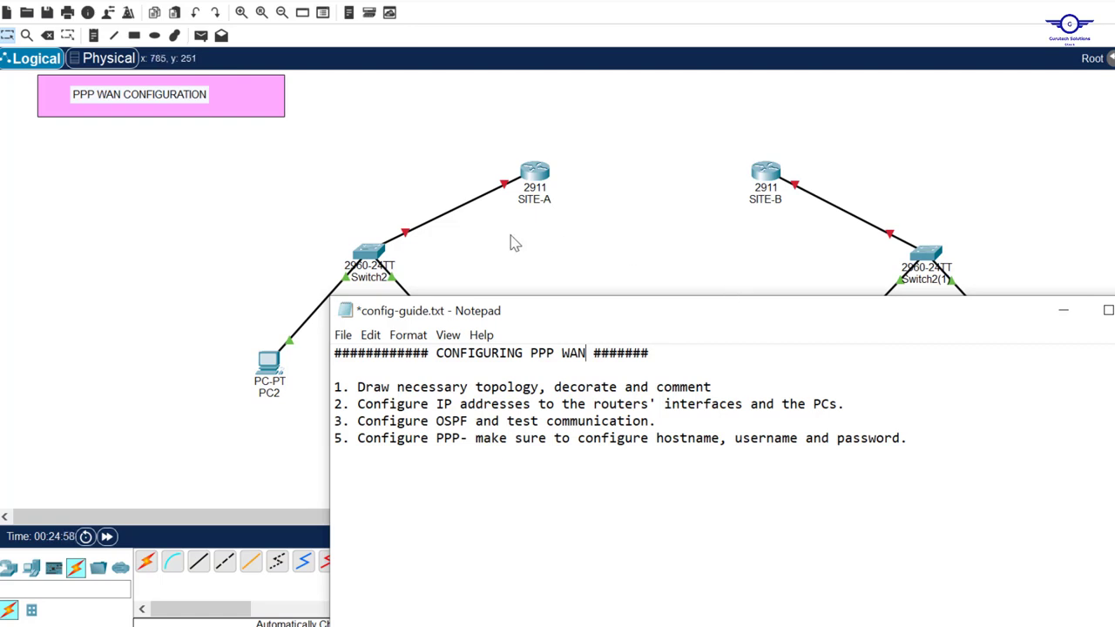
{"action": "left_click", "coordinate": [568, 234]}
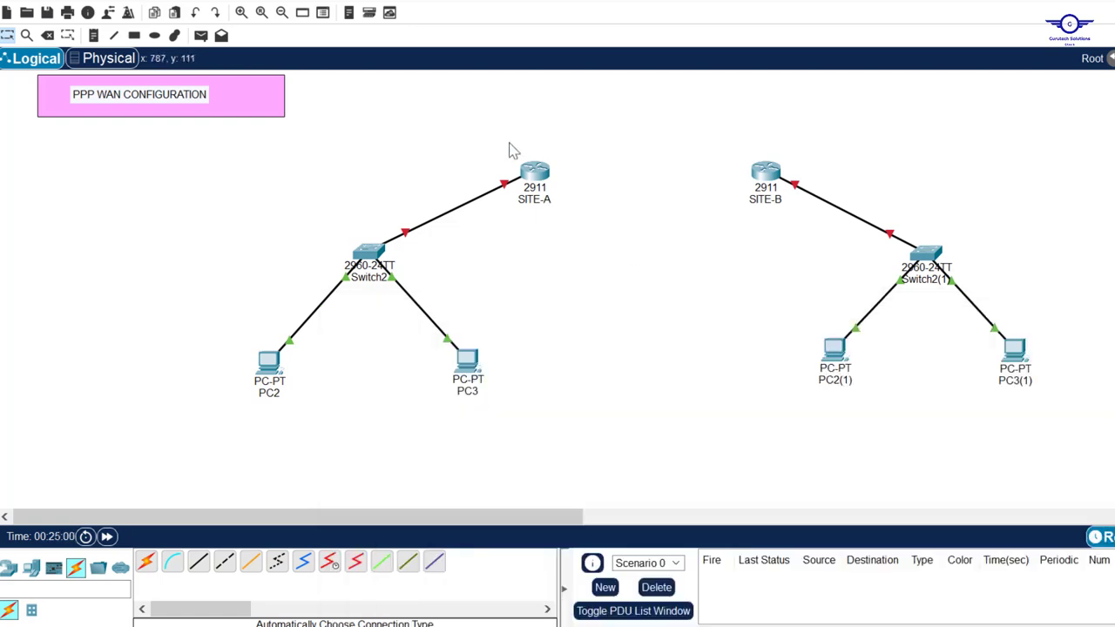
{"action": "left_click_drag", "start_coordinate": [510, 144], "coordinate": [590, 230]}
{"action": "left_click_drag", "start_coordinate": [319, 234], "coordinate": [429, 277]}
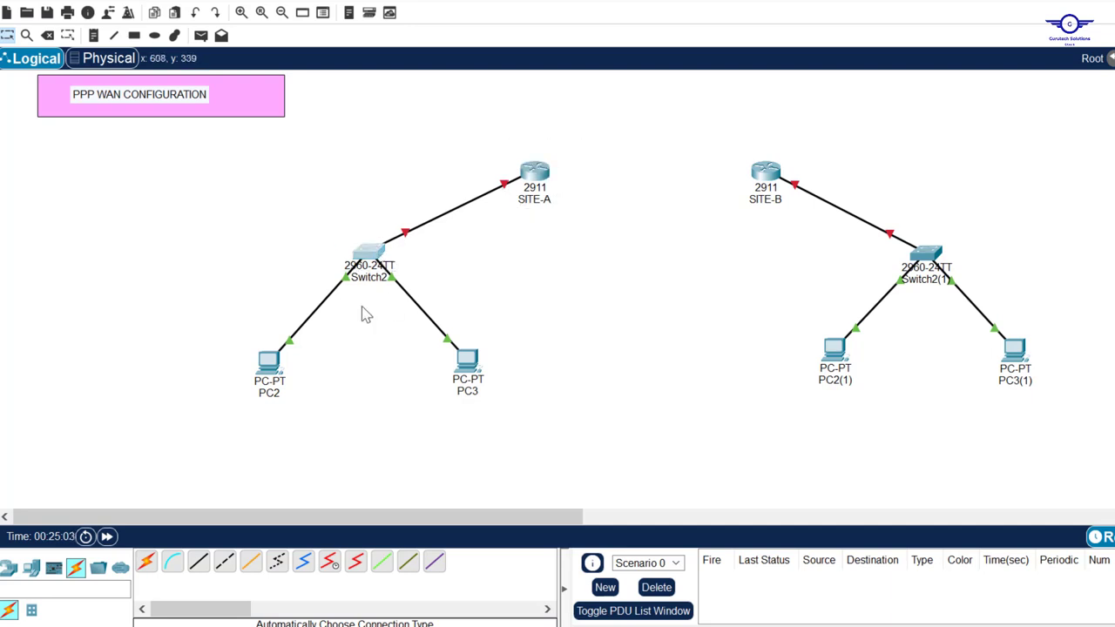
{"action": "left_click_drag", "start_coordinate": [219, 347], "coordinate": [581, 411]}
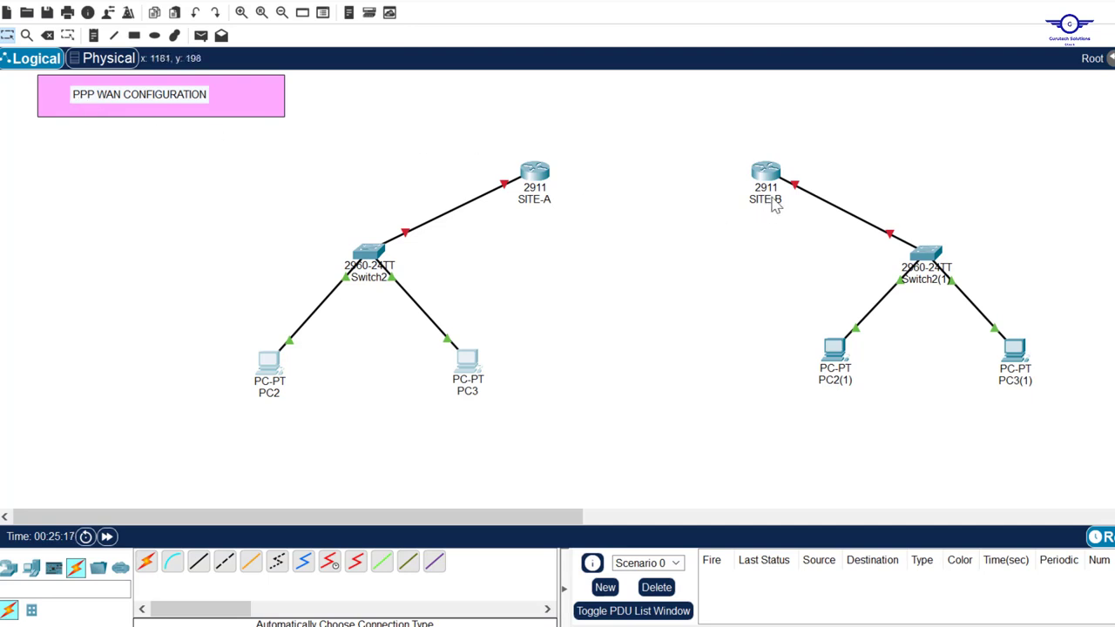
Find SITE-A lacks a serial port, then fit an HWIC-2T module into SITE-A
{"action": "left_click", "coordinate": [330, 562]}
{"action": "left_click", "coordinate": [535, 172]}
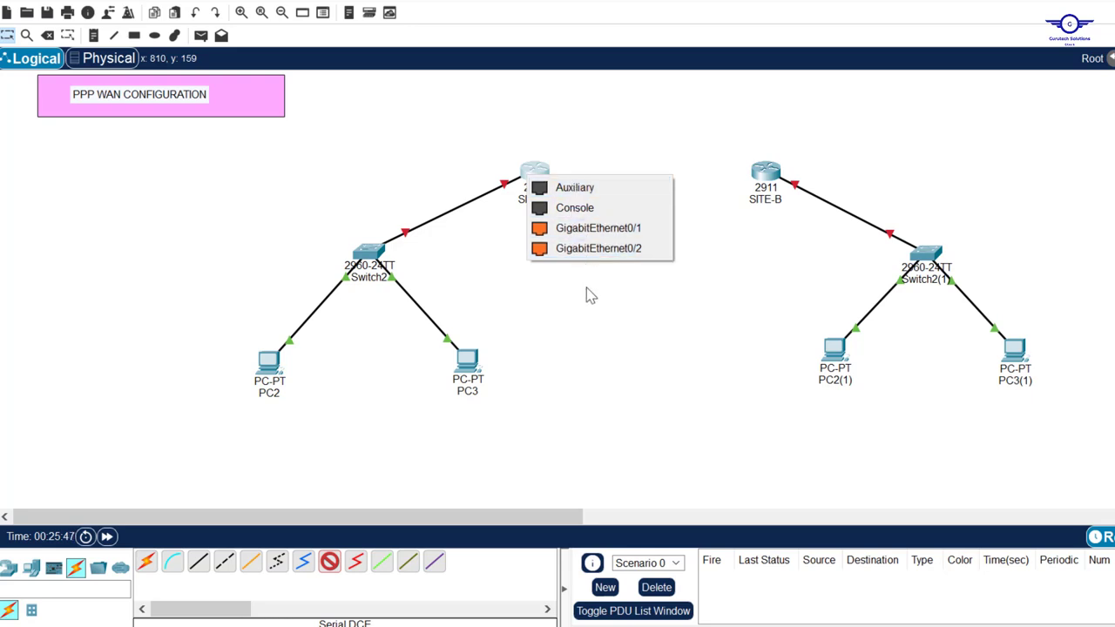
{"action": "left_click", "coordinate": [588, 340]}
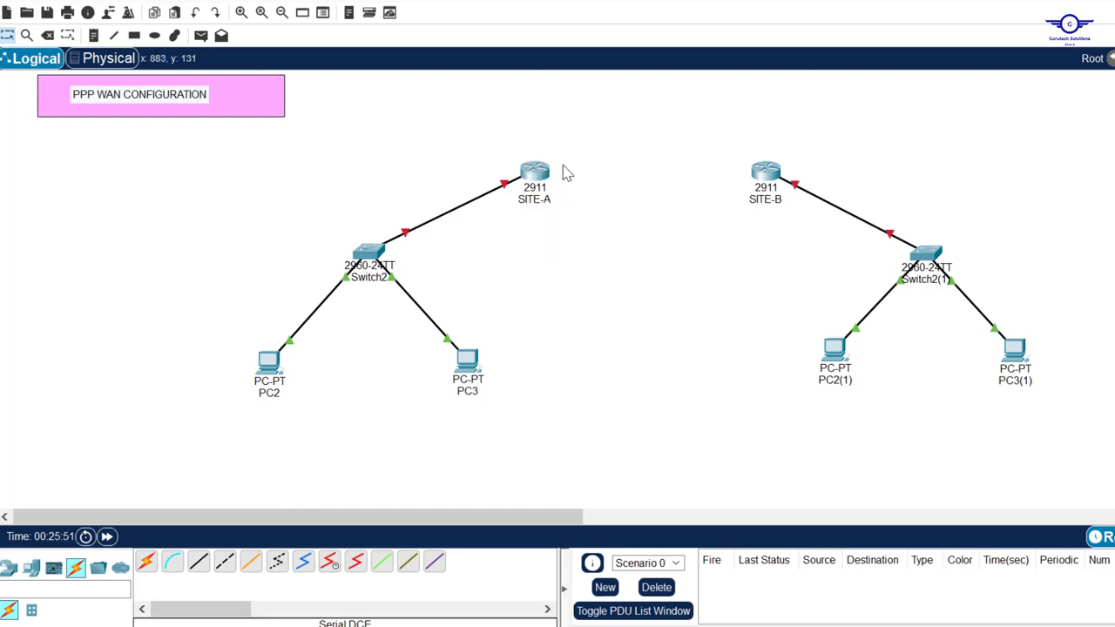
{"action": "left_click", "coordinate": [539, 173]}
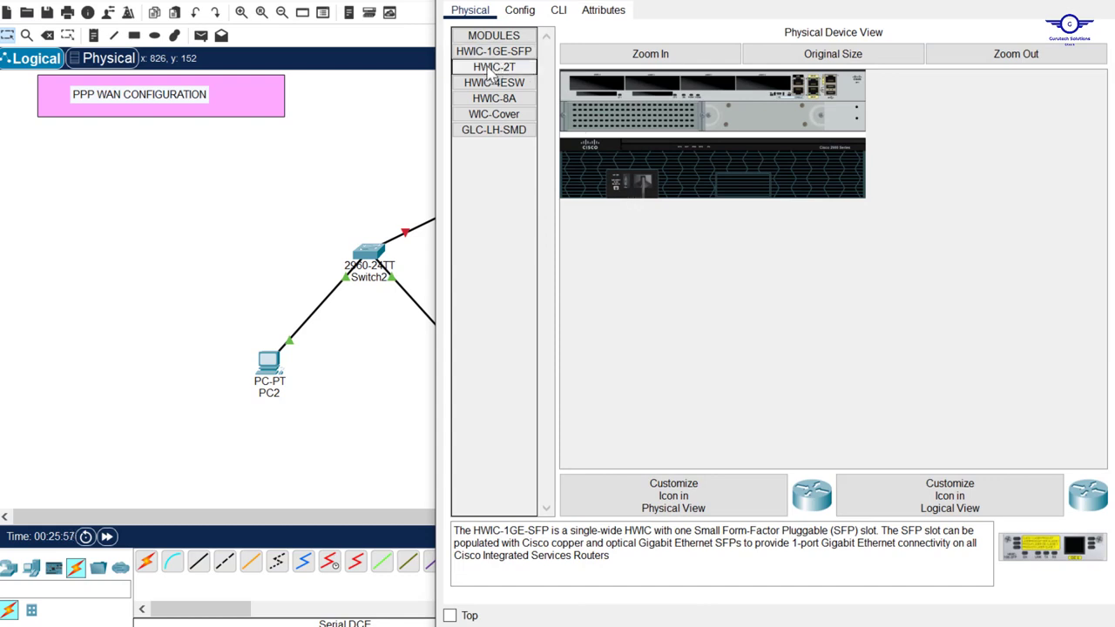
{"action": "left_click_drag", "start_coordinate": [493, 73], "coordinate": [600, 90]}
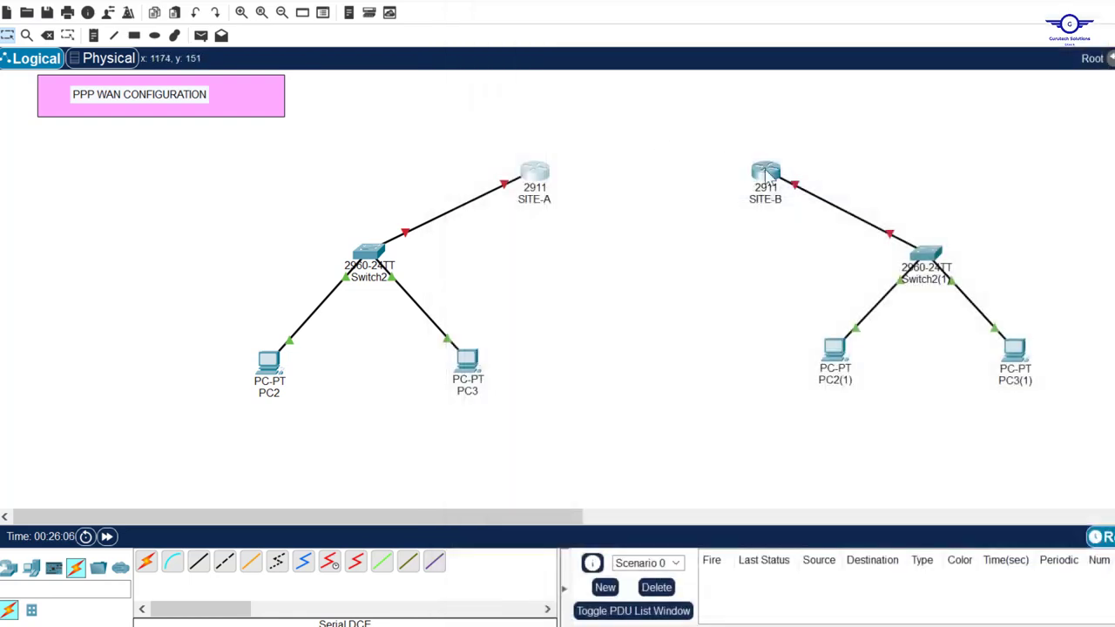
{"action": "left_click", "coordinate": [762, 169]}
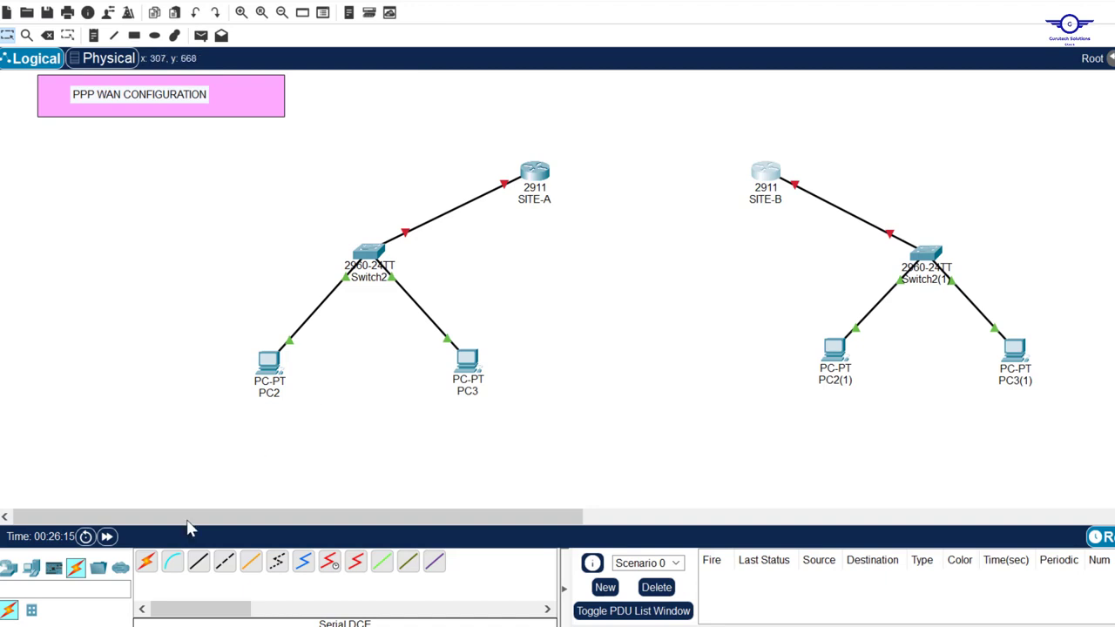
Link SITE-A to SITE-B with an automatically chosen cable, then switch to the config guide
{"action": "left_click", "coordinate": [147, 565]}
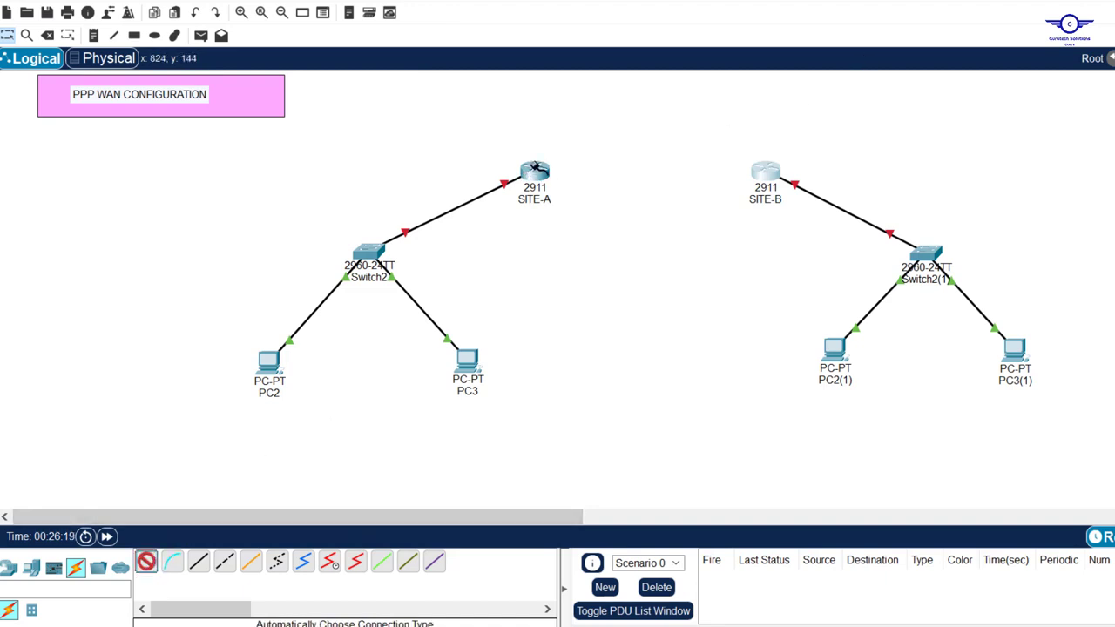
{"action": "left_click", "coordinate": [535, 168]}
{"action": "left_click", "coordinate": [764, 167]}
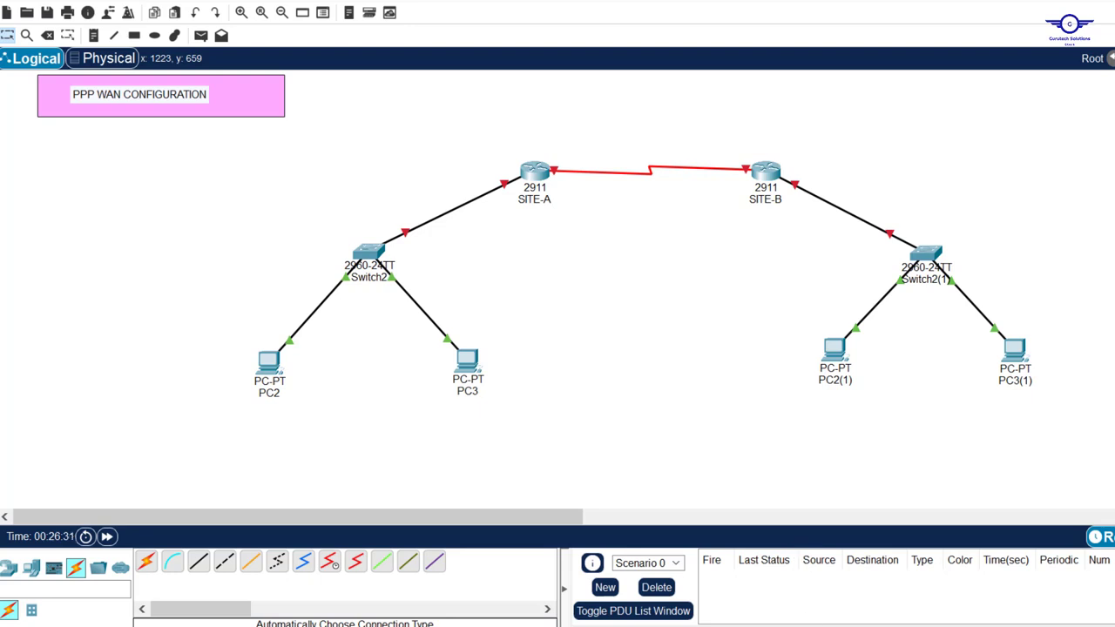
{"action": "key", "text": "alt+Tab"}
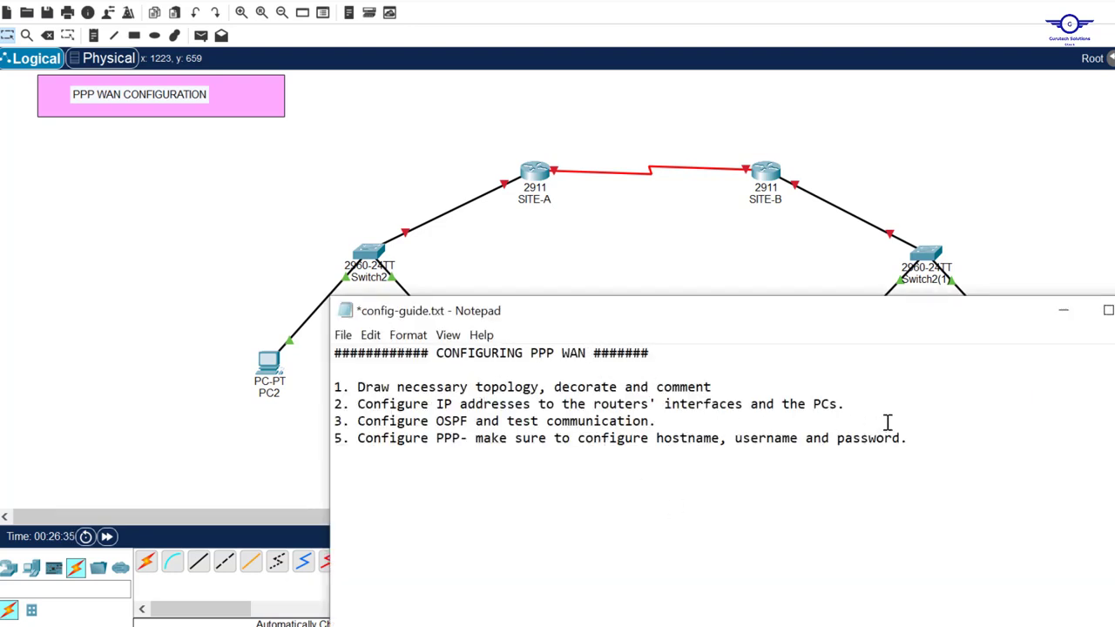
Add subnet notes: 10.10.10.0/30 above the WAN link and a LAN label by the left site
{"action": "left_click", "coordinate": [93, 36]}
{"action": "left_click", "coordinate": [93, 36]}
{"action": "left_click", "coordinate": [615, 144]}
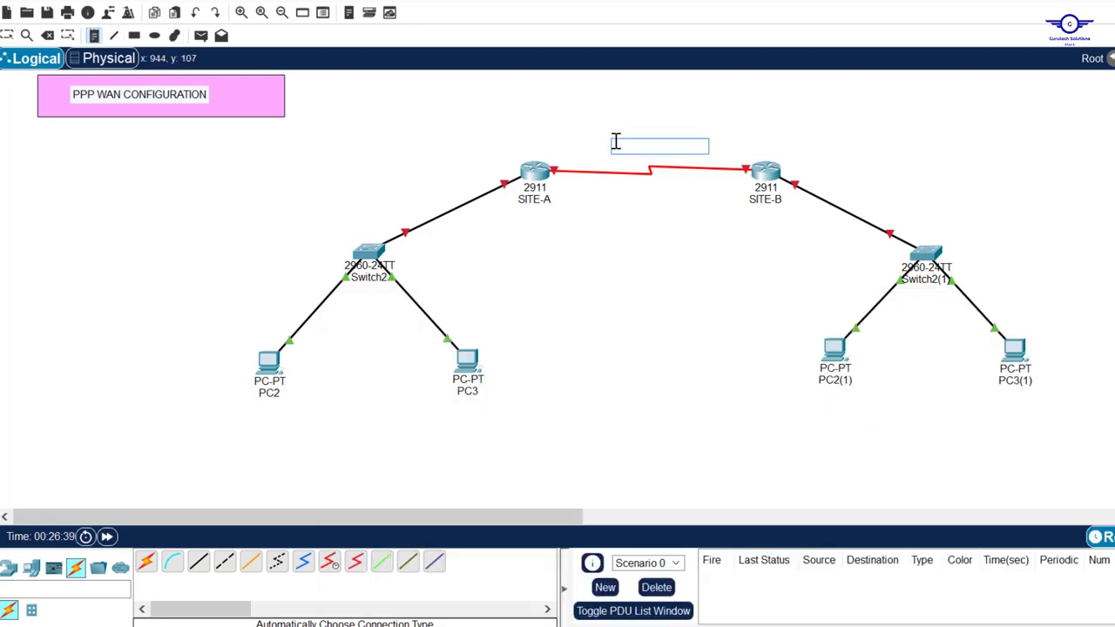
{"action": "type", "text": "10.10.10.0/30"}
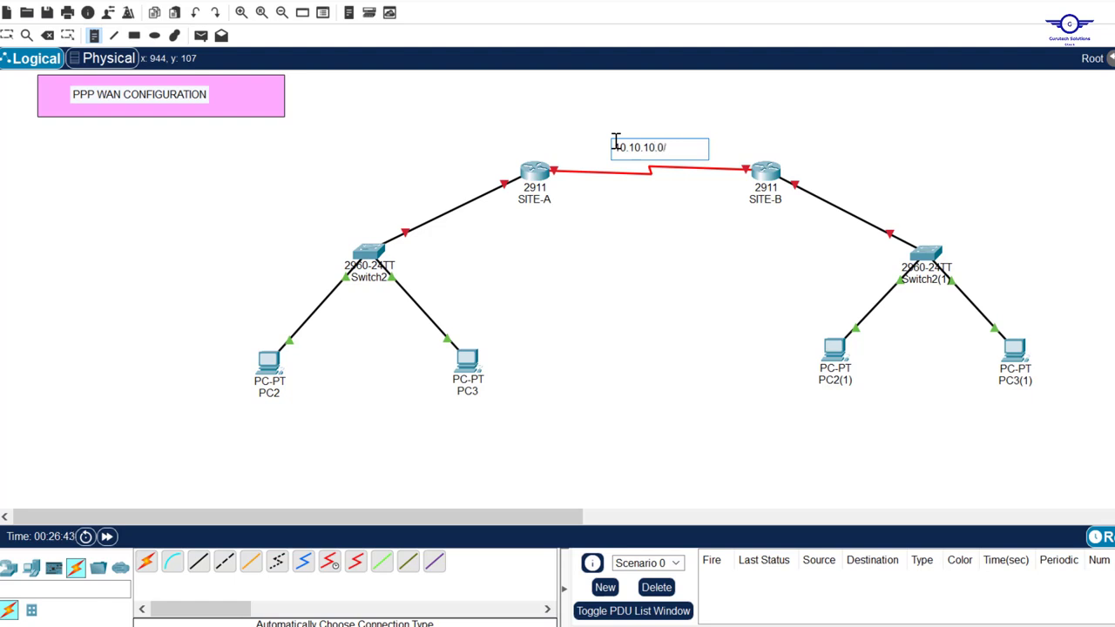
{"action": "left_click", "coordinate": [927, 222]}
{"action": "type", "text": "192.168.20.0/24"}
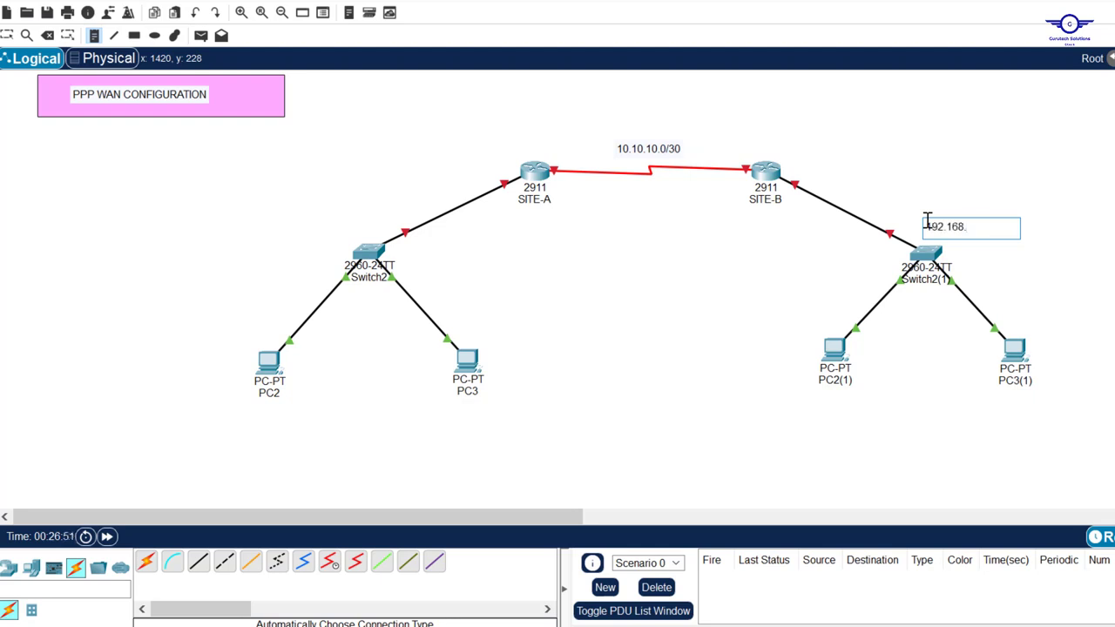
{"action": "left_click", "coordinate": [298, 229]}
{"action": "type", "text": "192.168.20.0/24"}
{"action": "left_click", "coordinate": [7, 35]}
{"action": "left_click_drag", "start_coordinate": [333, 233], "coordinate": [298, 235]}
Shade the left LAN with a yellow rectangle and the right LAN with a green one
{"action": "left_click", "coordinate": [135, 36]}
{"action": "left_click", "coordinate": [706, 76]}
{"action": "left_click", "coordinate": [710, 265]}
{"action": "left_click", "coordinate": [683, 436]}
{"action": "mouse_move", "coordinate": [188, 205]}
{"action": "left_mouse_down"}
{"action": "mouse_move", "coordinate": [485, 430]}
{"action": "mouse_move", "coordinate": [444, 401]}
{"action": "left_mouse_up"}
{"action": "left_click", "coordinate": [707, 76]}
{"action": "left_click", "coordinate": [691, 267]}
{"action": "left_click", "coordinate": [683, 436]}
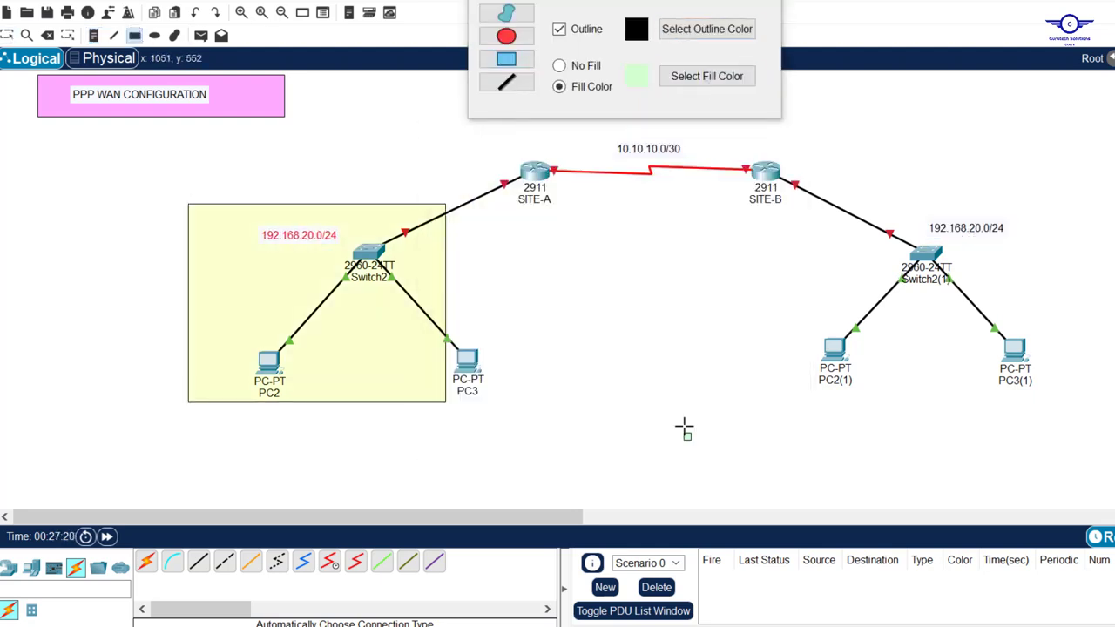
{"action": "left_click_drag", "start_coordinate": [832, 203], "coordinate": [1084, 393]}
Circle the WAN link with a pink ellipse and label it 'PPP WAN'
{"action": "left_click", "coordinate": [691, 81]}
{"action": "left_click", "coordinate": [616, 266]}
{"action": "left_click", "coordinate": [683, 436]}
{"action": "left_click_drag", "start_coordinate": [556, 146], "coordinate": [741, 199]}
{"action": "left_click", "coordinate": [93, 36]}
{"action": "left_click", "coordinate": [620, 186]}
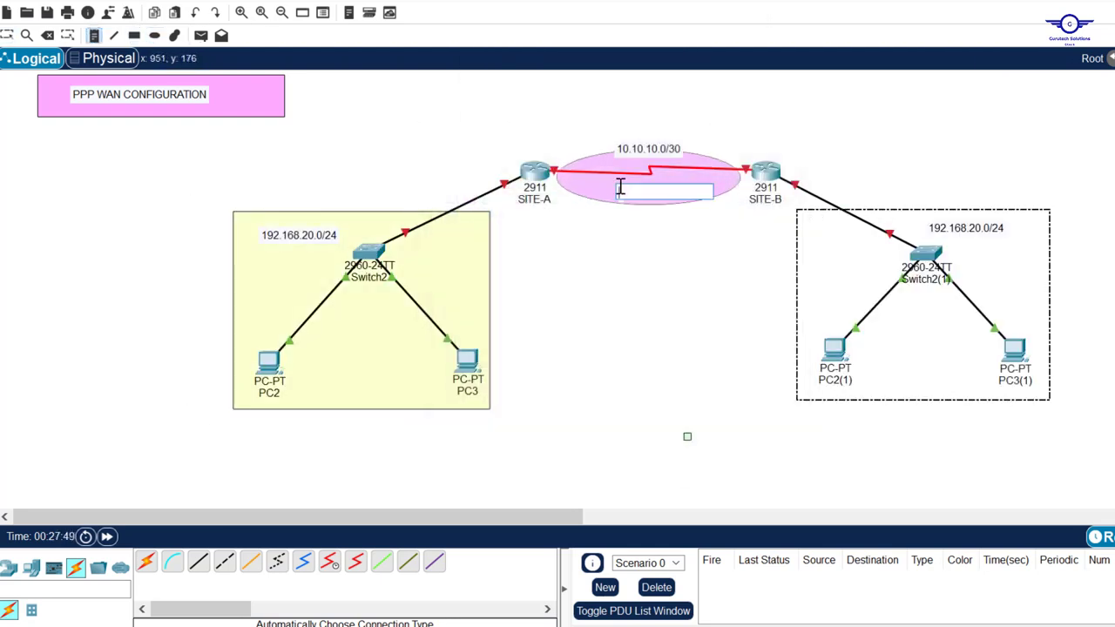
{"action": "type", "text": "PPP WAN"}
{"action": "left_click", "coordinate": [7, 36]}
Correct the left label to 192.168.10.0/24 and tidy the routers and PPP WAN label
{"action": "left_click", "coordinate": [308, 233]}
{"action": "key", "text": "BackSpace"}
{"action": "type", "text": "1"}
{"action": "left_click_drag", "start_coordinate": [535, 172], "coordinate": [532, 168]}
{"action": "left_click_drag", "start_coordinate": [761, 173], "coordinate": [765, 172]}
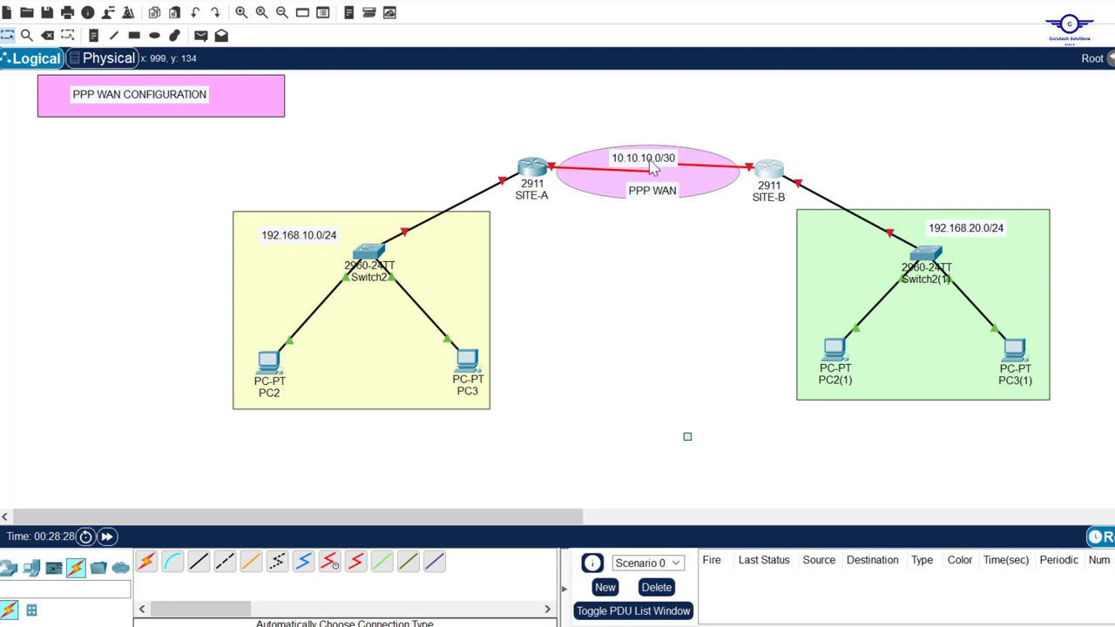
{"action": "left_click_drag", "start_coordinate": [649, 192], "coordinate": [642, 188]}
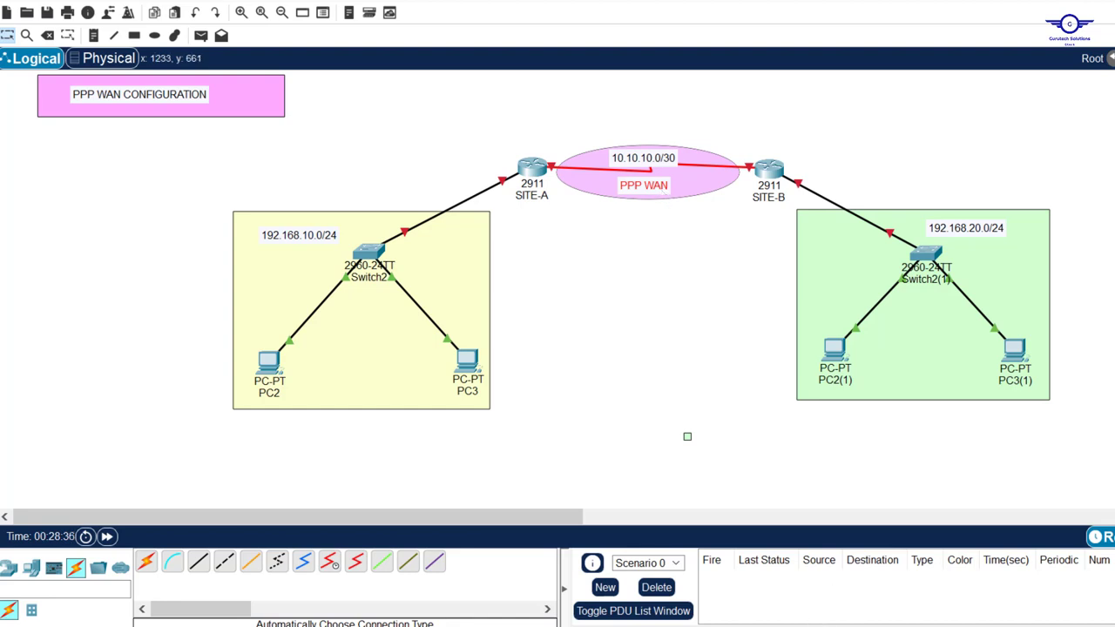
Check the Notepad config guide, then open SITE-A's device window
{"action": "left_click", "coordinate": [806, 625]}
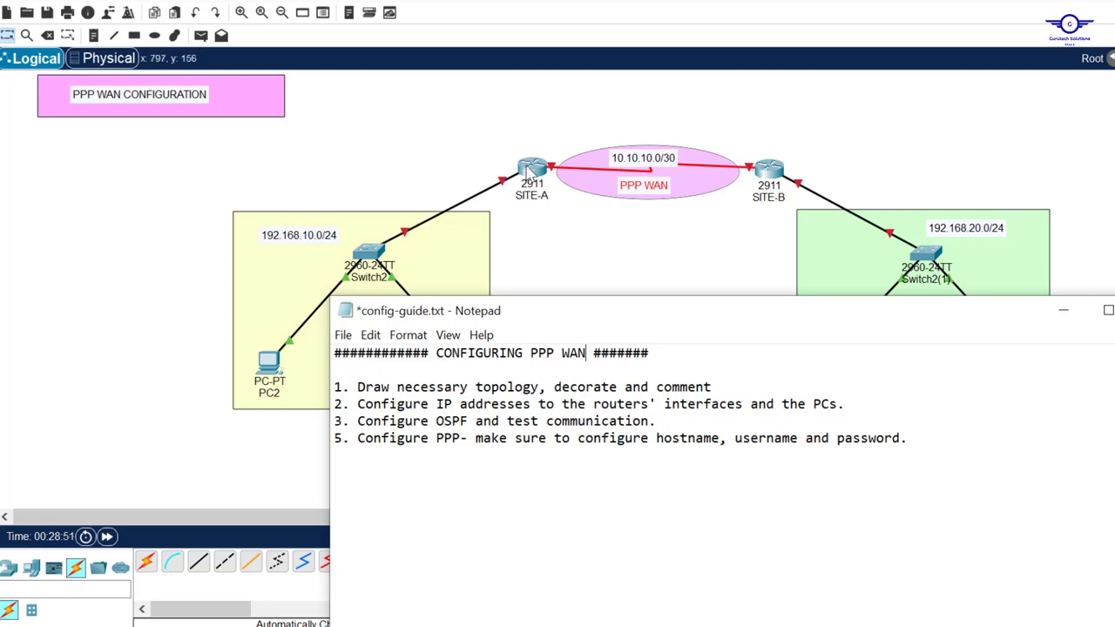
{"action": "left_click", "coordinate": [530, 237]}
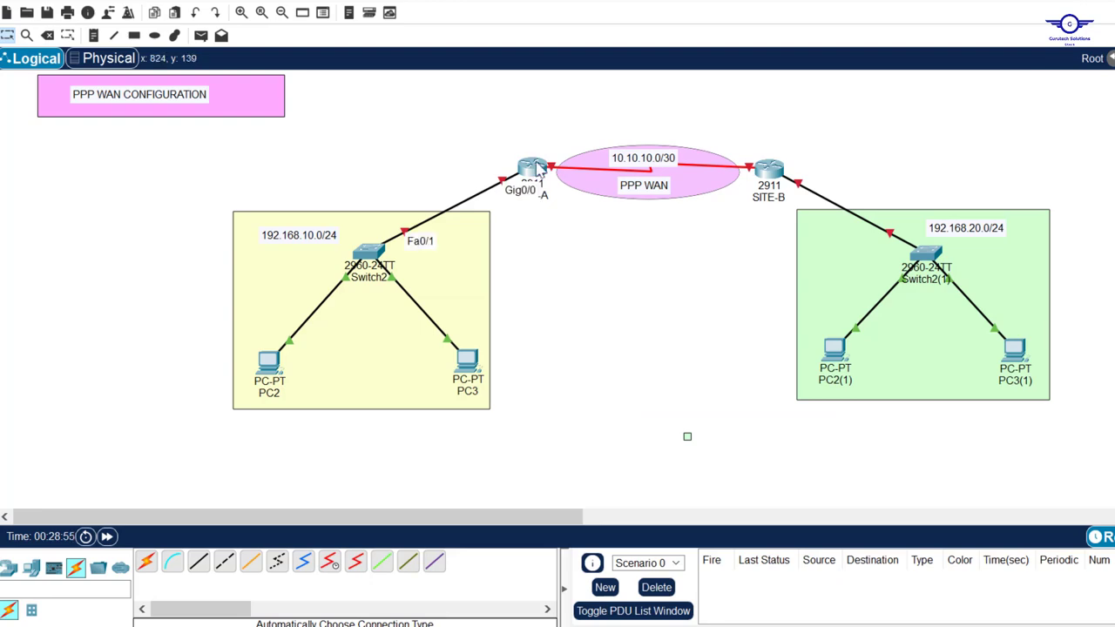
{"action": "left_click", "coordinate": [533, 167]}
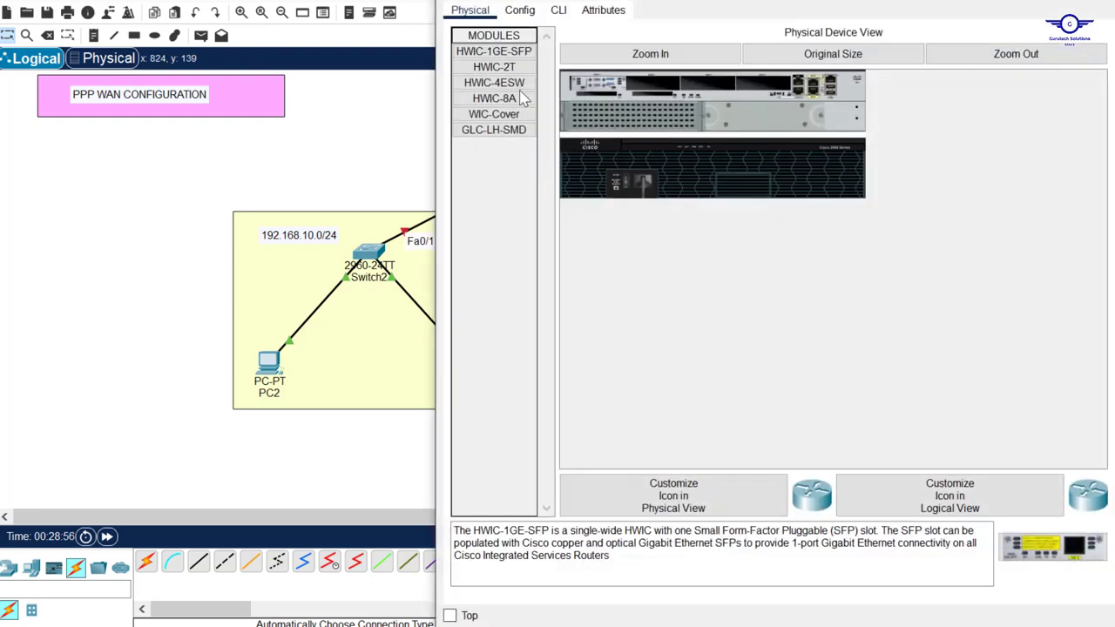
Enable SITE-A's GigabitEthernet0/0 with 192.168.10.1 and the default /24 mask
{"action": "left_click", "coordinate": [520, 10]}
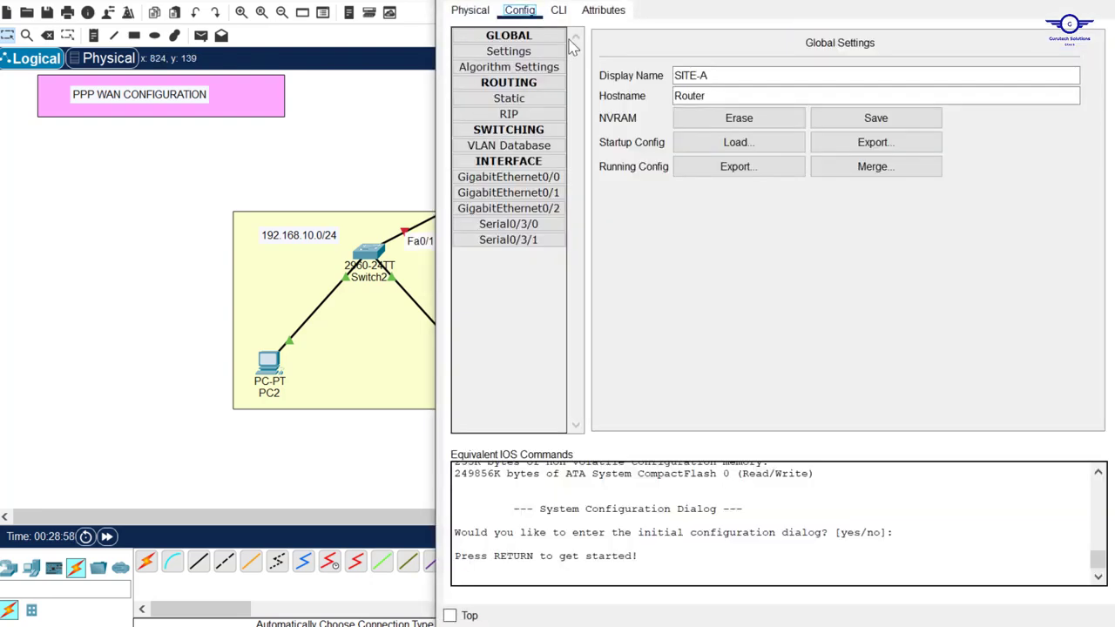
{"action": "left_click", "coordinate": [543, 177]}
{"action": "left_click", "coordinate": [1078, 60]}
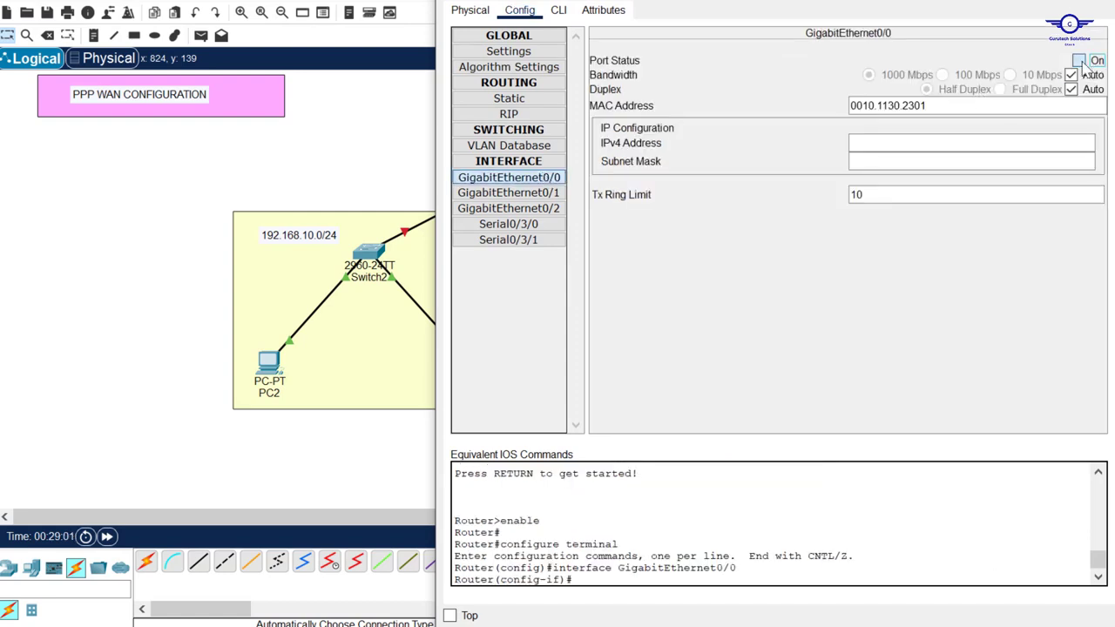
{"action": "left_click", "coordinate": [891, 145]}
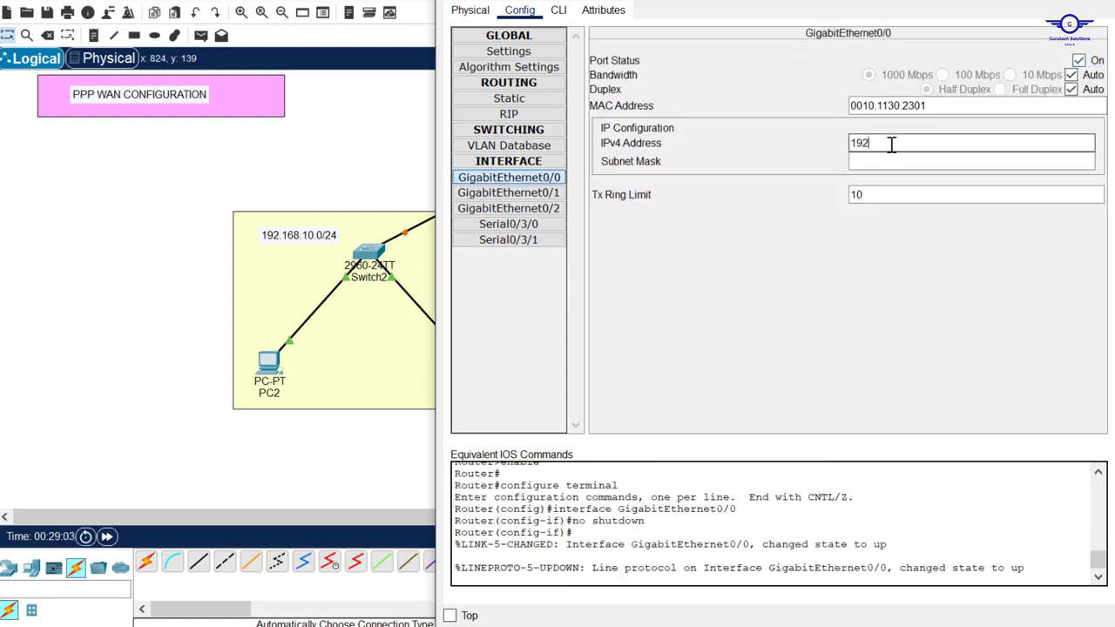
{"action": "type", "text": "192.168.10.1"}
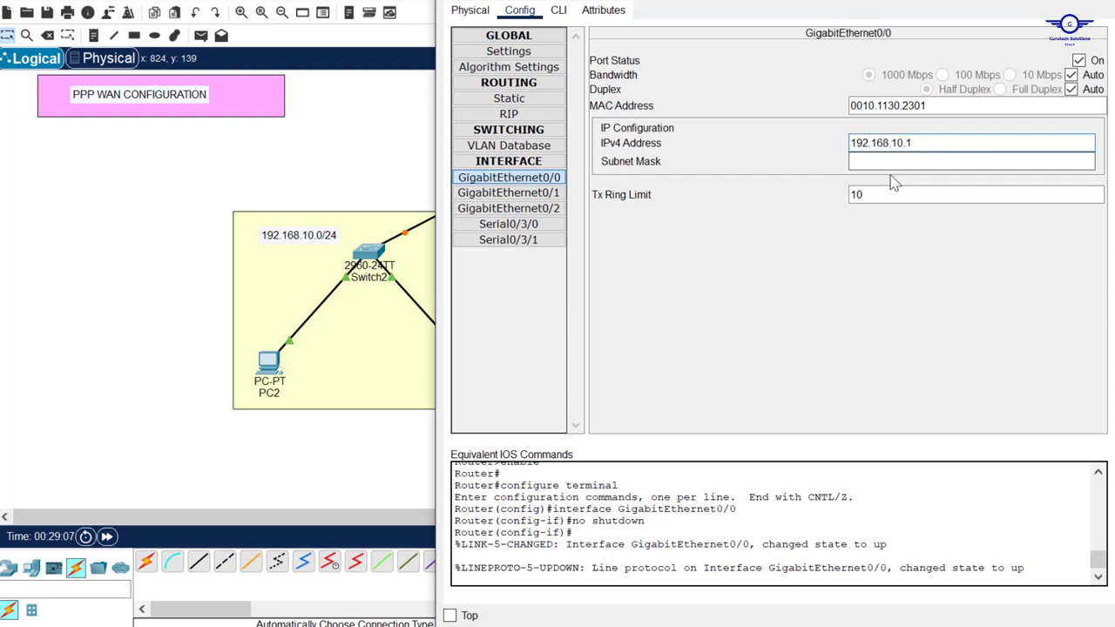
{"action": "left_click", "coordinate": [893, 162]}
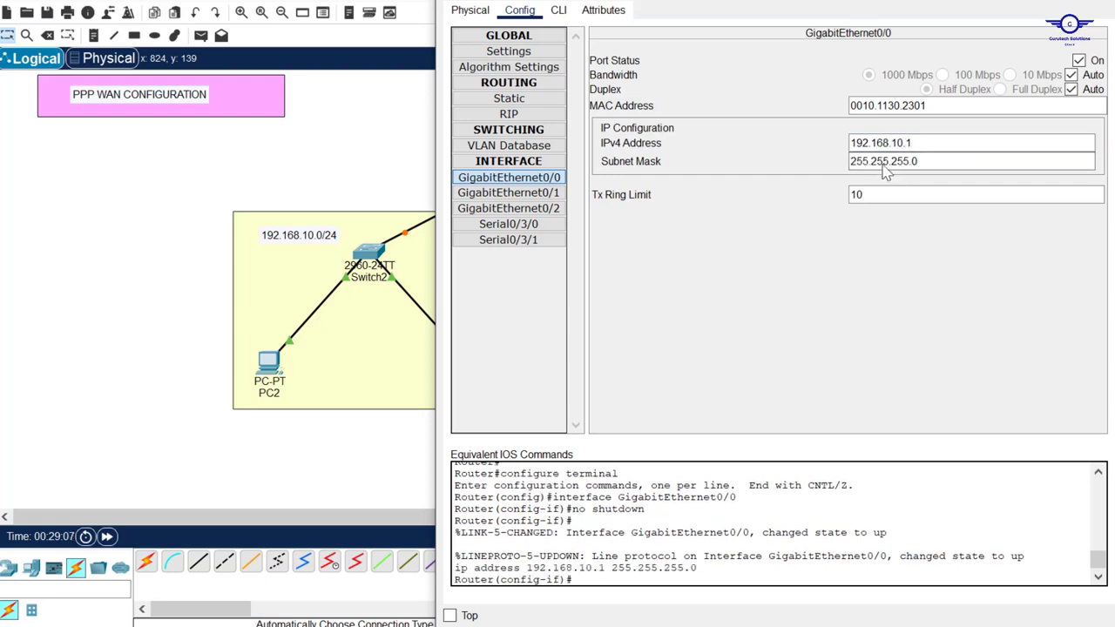
Enable SITE-A's Serial0/3/0 with 10.10.10.1 and mask 255.255.255.252
{"action": "left_click", "coordinate": [527, 226]}
{"action": "left_click", "coordinate": [388, 156]}
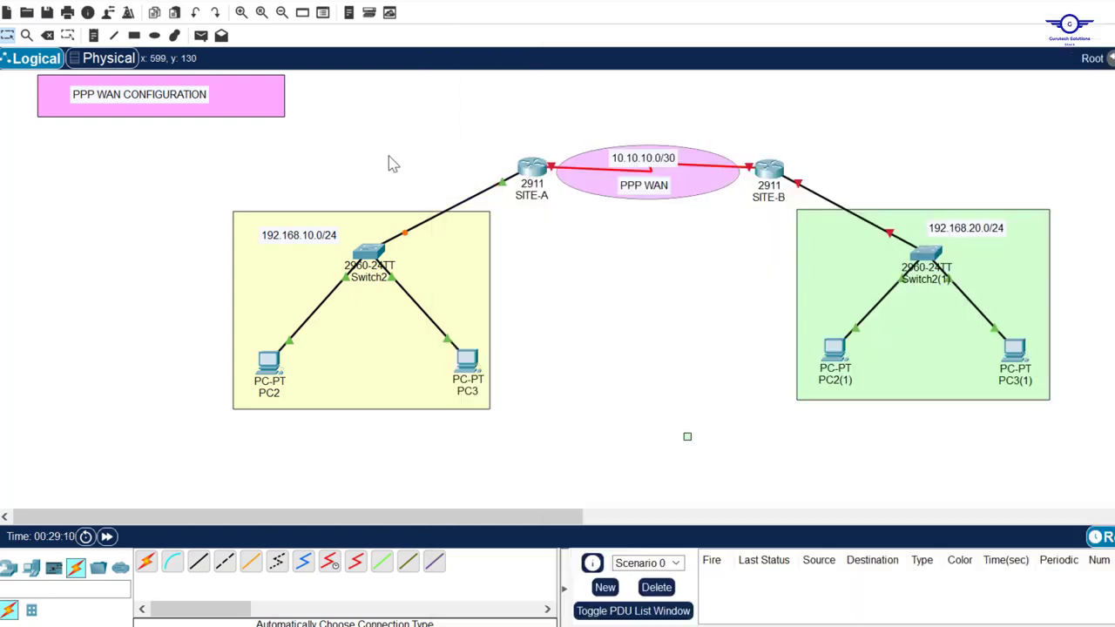
{"action": "left_click", "coordinate": [533, 168]}
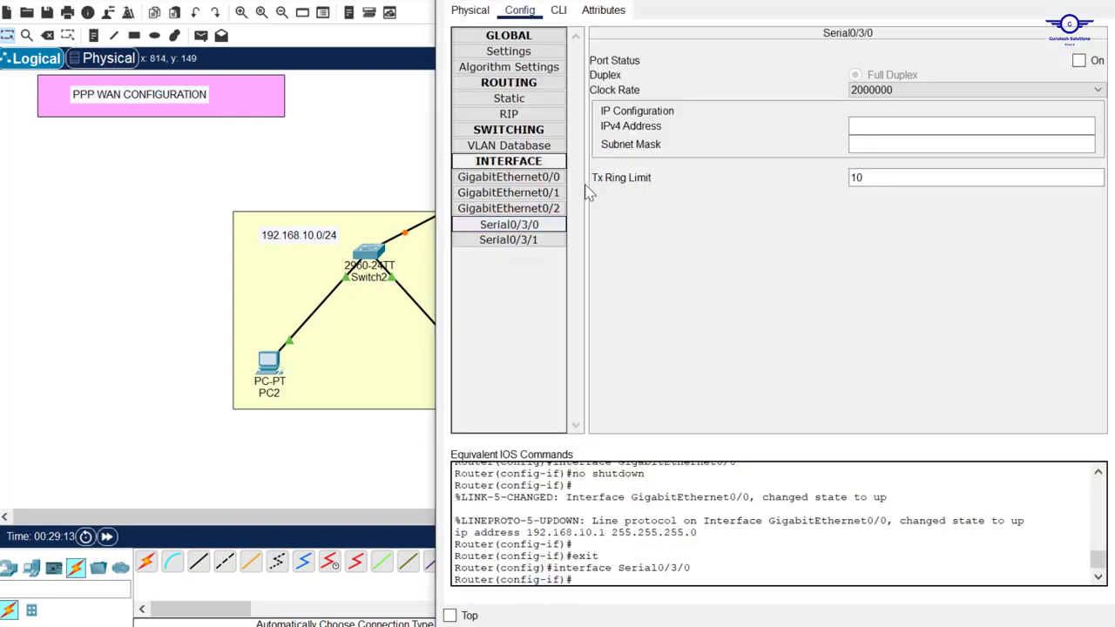
{"action": "left_click", "coordinate": [1079, 60]}
{"action": "left_click", "coordinate": [873, 131]}
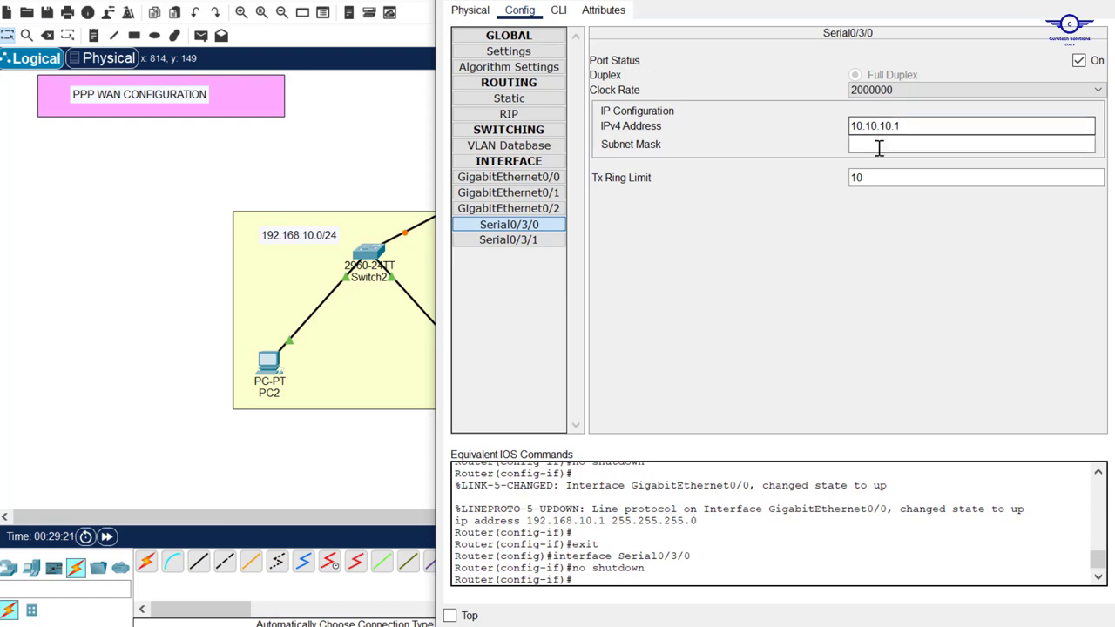
{"action": "left_click", "coordinate": [878, 147]}
{"action": "key", "text": "BackSpace"}
{"action": "key", "text": "BackSpace"}
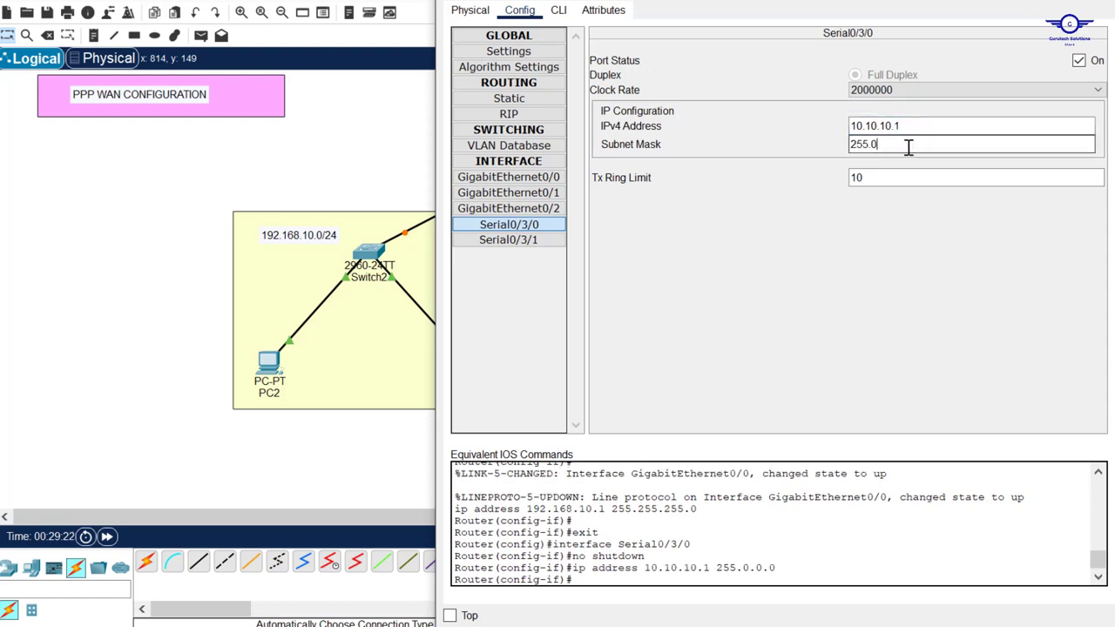
{"action": "type", "text": "255.255.252"}
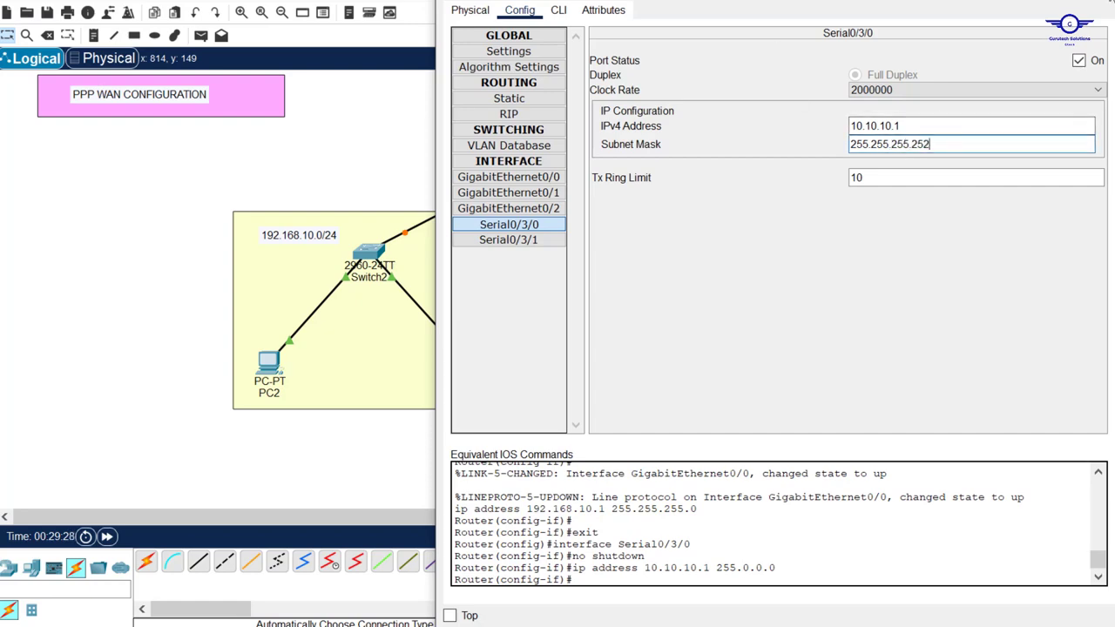
{"action": "left_click", "coordinate": [1102, 1]}
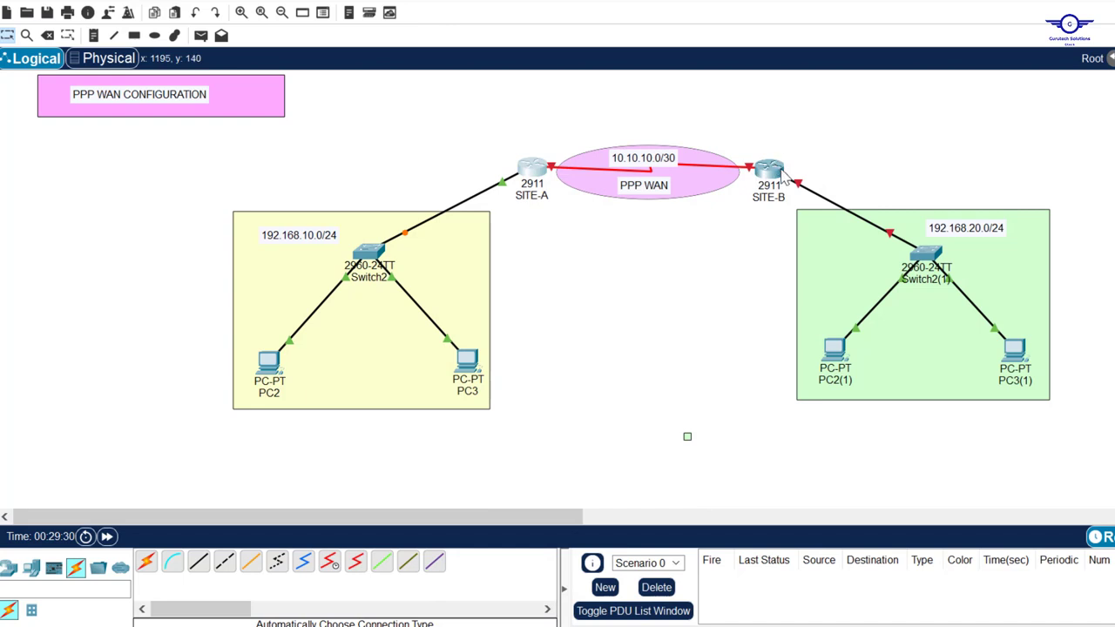
{"action": "mouse_move", "coordinate": [787, 177]}
{"action": "mouse_move", "coordinate": [751, 174]}
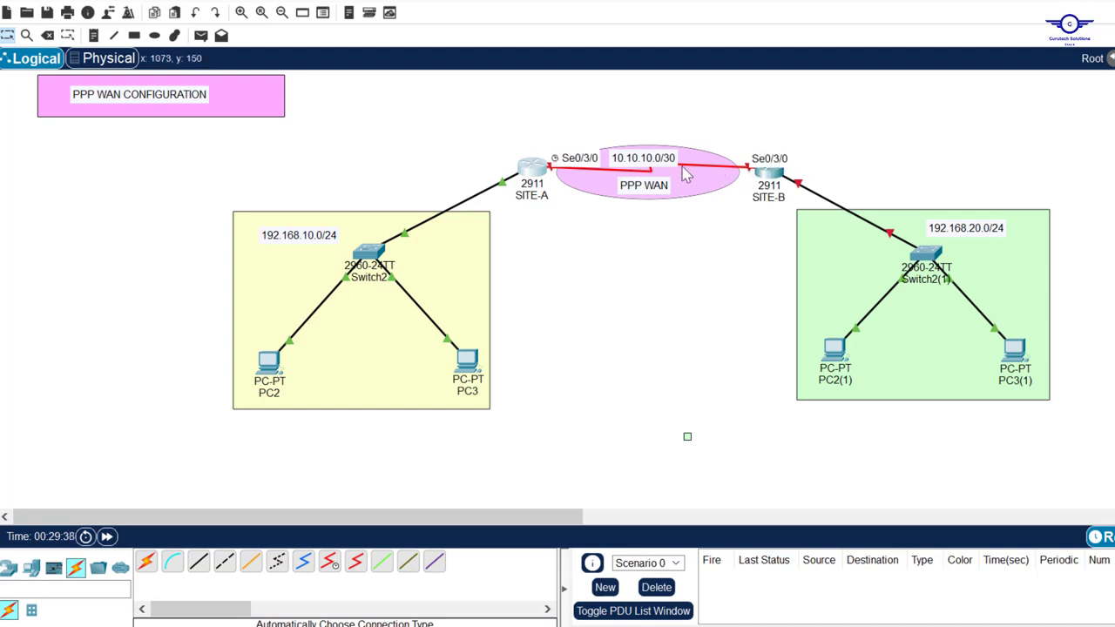
Enable SITE-B's GigabitEthernet0/0 with 192.168.20.1 and mask 255.255.255.0
{"action": "left_click", "coordinate": [771, 175]}
{"action": "left_click", "coordinate": [519, 9]}
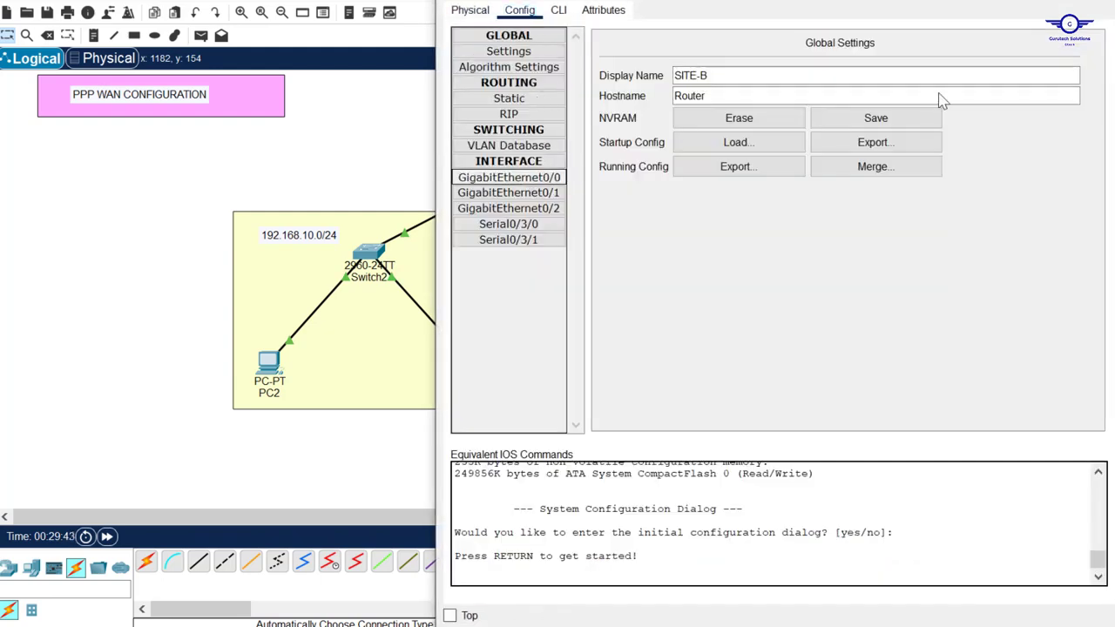
{"action": "left_click", "coordinate": [509, 177]}
{"action": "left_click", "coordinate": [1079, 61]}
{"action": "left_click", "coordinate": [891, 143]}
{"action": "type", "text": "10.10.10.2"}
{"action": "left_click", "coordinate": [897, 162]}
{"action": "key", "text": "BackSpace"}
{"action": "key", "text": "BackSpace"}
{"action": "key", "text": "BackSpace"}
{"action": "key", "text": "BackSpace"}
{"action": "key", "text": "BackSpace"}
{"action": "type", "text": "255.255.252"}
{"action": "left_click_drag", "start_coordinate": [935, 161], "coordinate": [775, 159]}
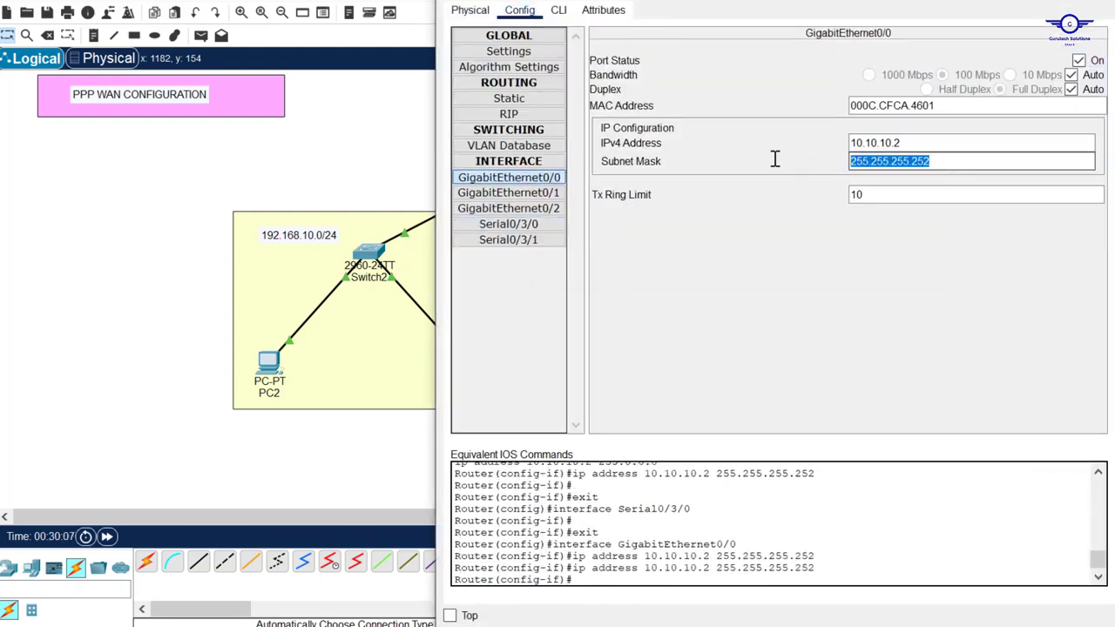
{"action": "key", "text": "BackSpace"}
{"action": "left_click_drag", "start_coordinate": [910, 143], "coordinate": [767, 140]}
{"action": "type", "text": "192.168.20.1"}
{"action": "left_click", "coordinate": [888, 162]}
Give SITE-B's Serial0/3/0 the address 10.10.10.2 with its subnet mask
{"action": "left_click", "coordinate": [555, 225]}
{"action": "left_click", "coordinate": [873, 125]}
{"action": "type", "text": "10.10.10.2"}
{"action": "left_click", "coordinate": [889, 142]}
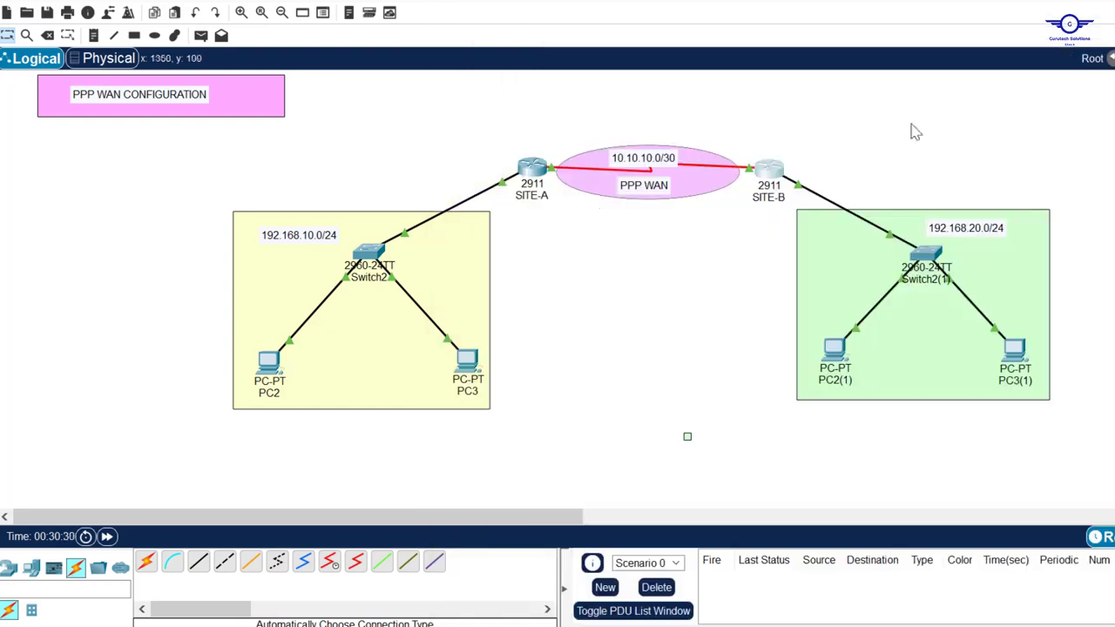
Address PC2(1) as 192.168.20.10/24 with gateway 192.168.20.1
{"action": "left_click_drag", "start_coordinate": [316, 235], "coordinate": [192, 231]}
{"action": "left_click", "coordinate": [270, 362]}
{"action": "left_click", "coordinate": [691, 114]}
{"action": "type", "text": "192.168.10."}
{"action": "type", "text": "10"}
{"action": "left_click", "coordinate": [697, 139]}
{"action": "left_click", "coordinate": [835, 350]}
{"action": "left_click", "coordinate": [709, 241]}
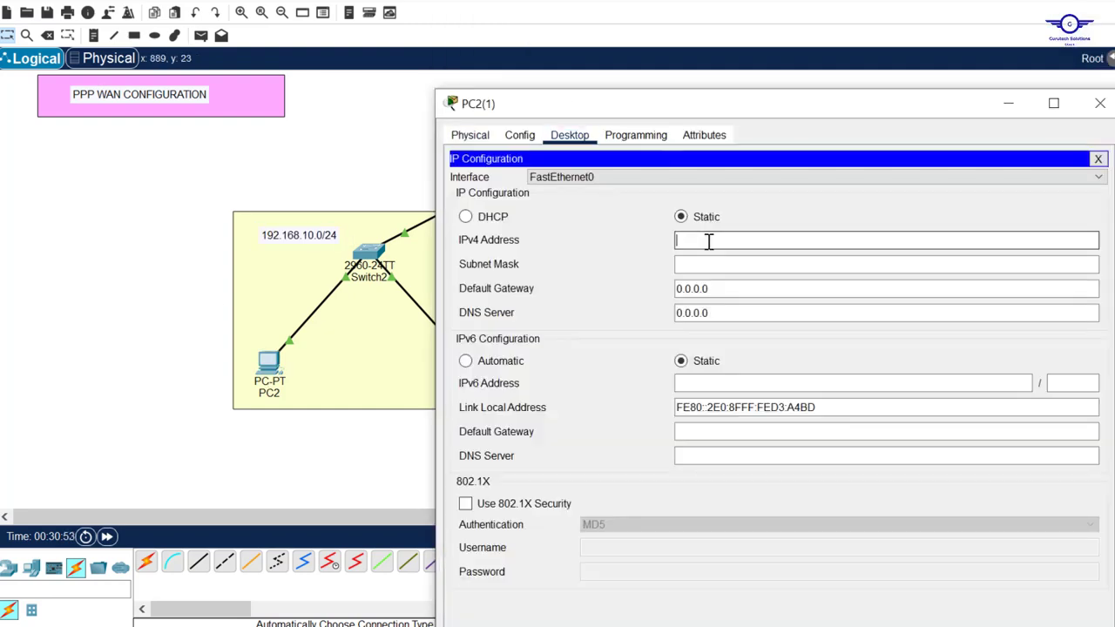
{"action": "type", "text": "192.168.20.10"}
{"action": "left_click_drag", "start_coordinate": [748, 240], "coordinate": [644, 241]}
{"action": "left_click", "coordinate": [1100, 103]}
Address PC3(1) as 192.168.20.20/24 with gateway 192.168.20.1
{"action": "left_click", "coordinate": [1015, 361]}
{"action": "type", "text": "192.168.20.20"}
{"action": "left_click", "coordinate": [709, 265]}
{"action": "left_click_drag", "start_coordinate": [714, 288], "coordinate": [596, 288]}
{"action": "type", "text": "192.168.20.10"}
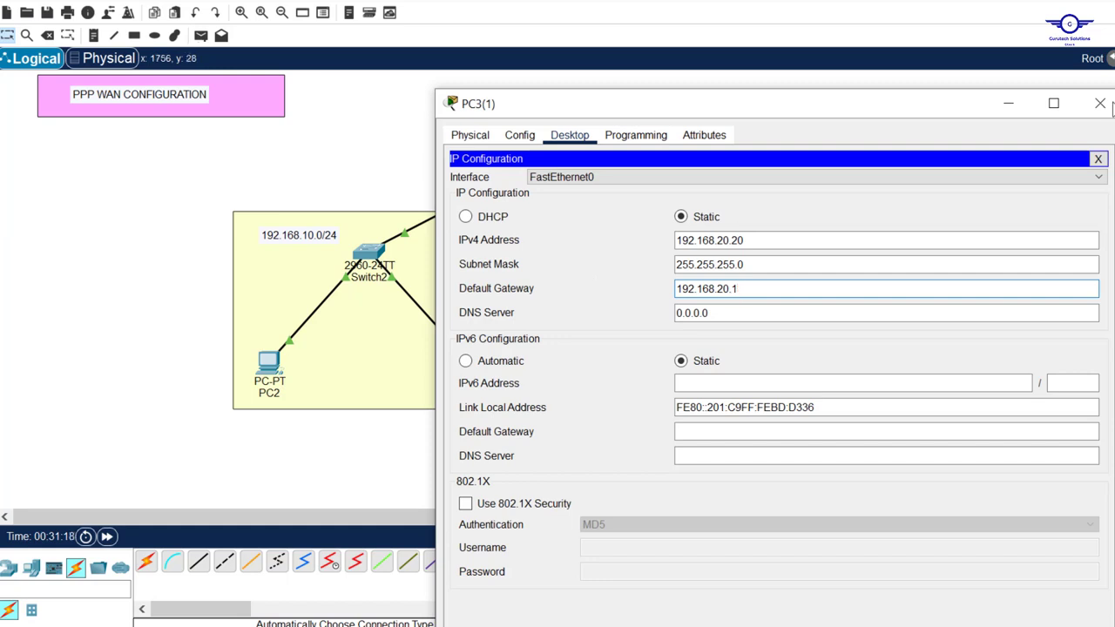
{"action": "left_click", "coordinate": [1100, 103]}
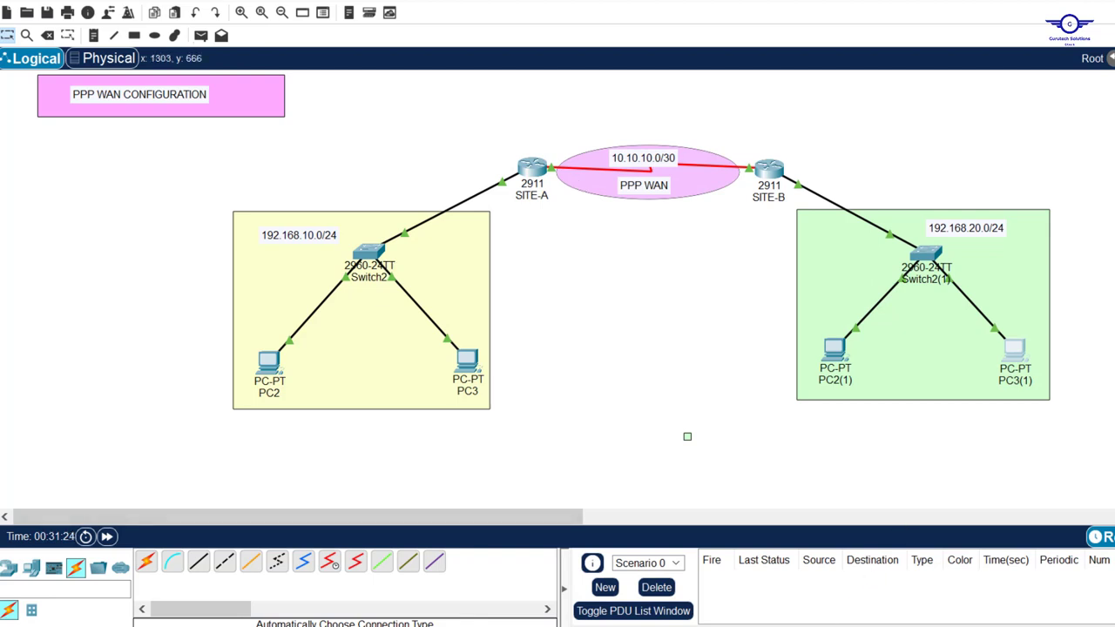
{"action": "key", "text": "alt+Tab"}
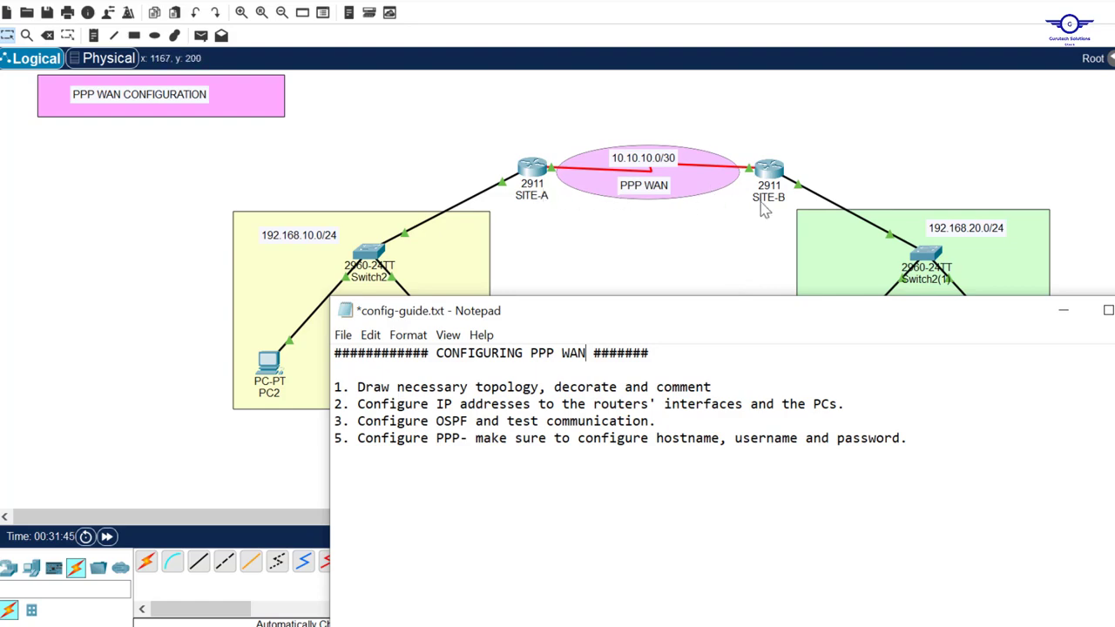
Leave the config-guide.txt task list and reopen SITE-A on the topology
{"action": "left_click", "coordinate": [529, 169]}
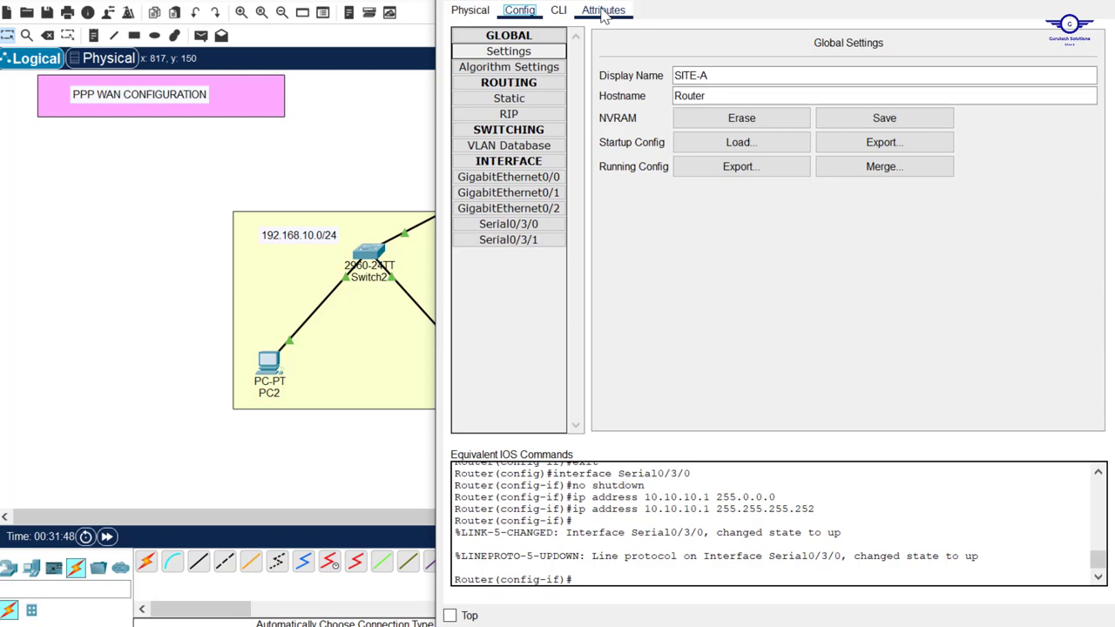
In SITE-A's CLI, start OSPF process 25 with router-id 1.1.1.1
{"action": "left_click", "coordinate": [558, 11]}
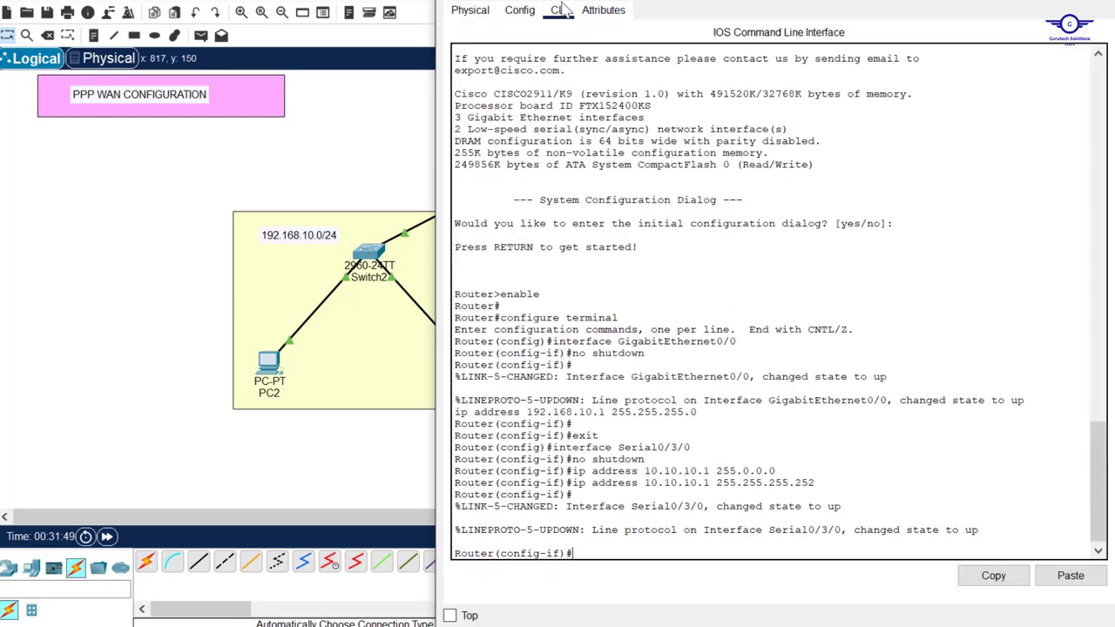
{"action": "left_click_drag", "start_coordinate": [896, 0], "coordinate": [896, 102]}
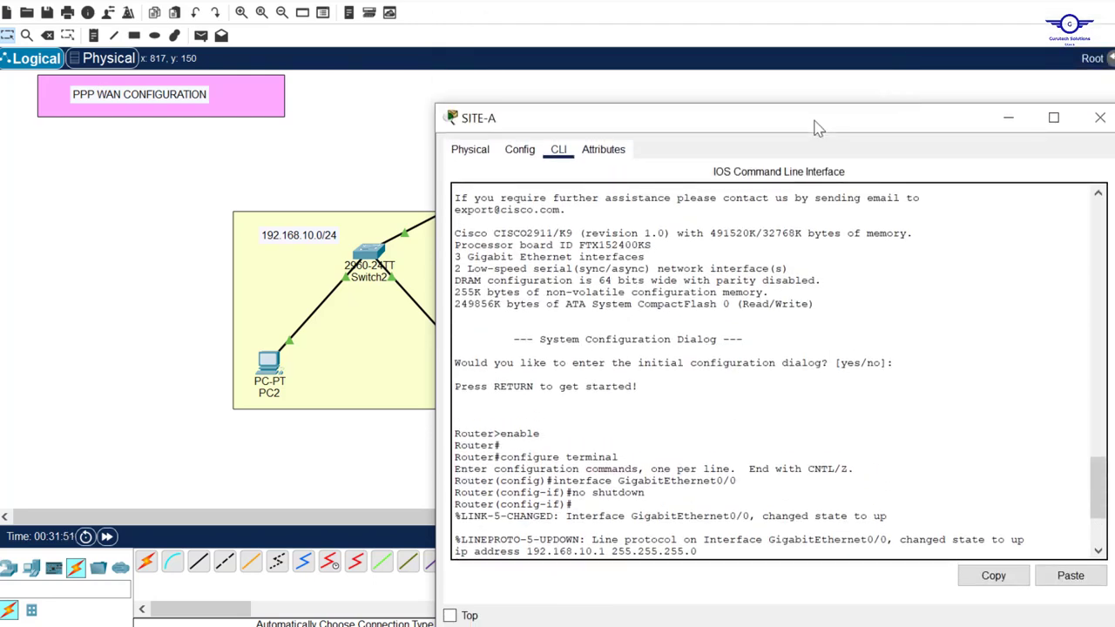
{"action": "left_click_drag", "start_coordinate": [812, 119], "coordinate": [820, 4]}
{"action": "left_click", "coordinate": [824, 327]}
{"action": "key", "text": "Return"}
{"action": "key", "text": "Return"}
{"action": "key", "text": "Return"}
{"action": "key", "text": "Return"}
{"action": "key", "text": "Return"}
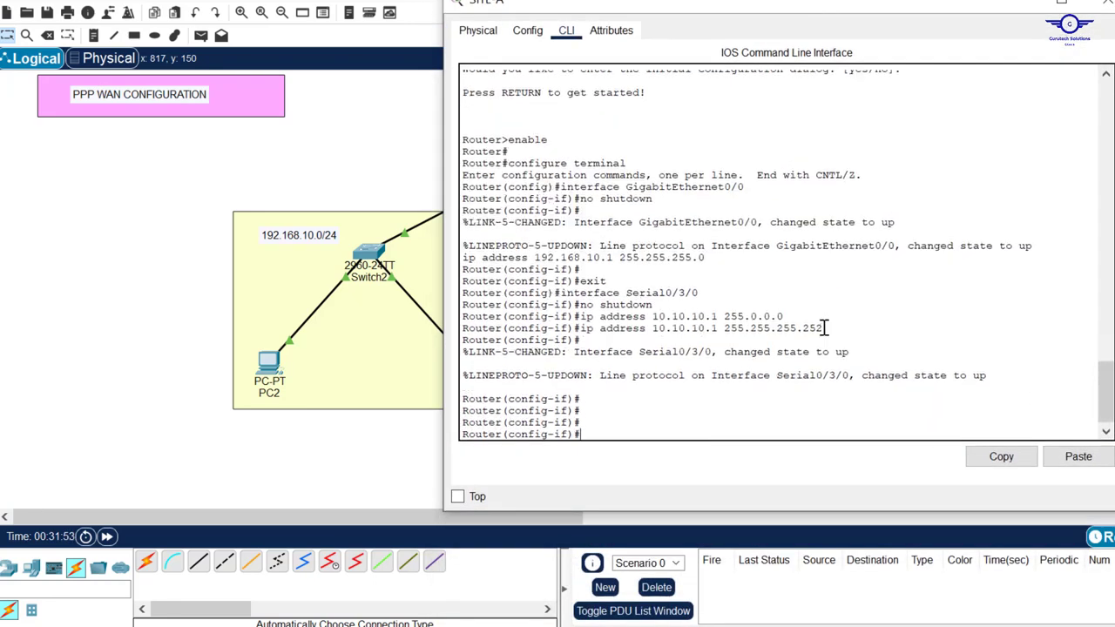
{"action": "type", "text": "EX"}
{"action": "key", "text": "Return"}
{"action": "key", "text": "Return"}
{"action": "key", "text": "Return"}
{"action": "key", "text": "Return"}
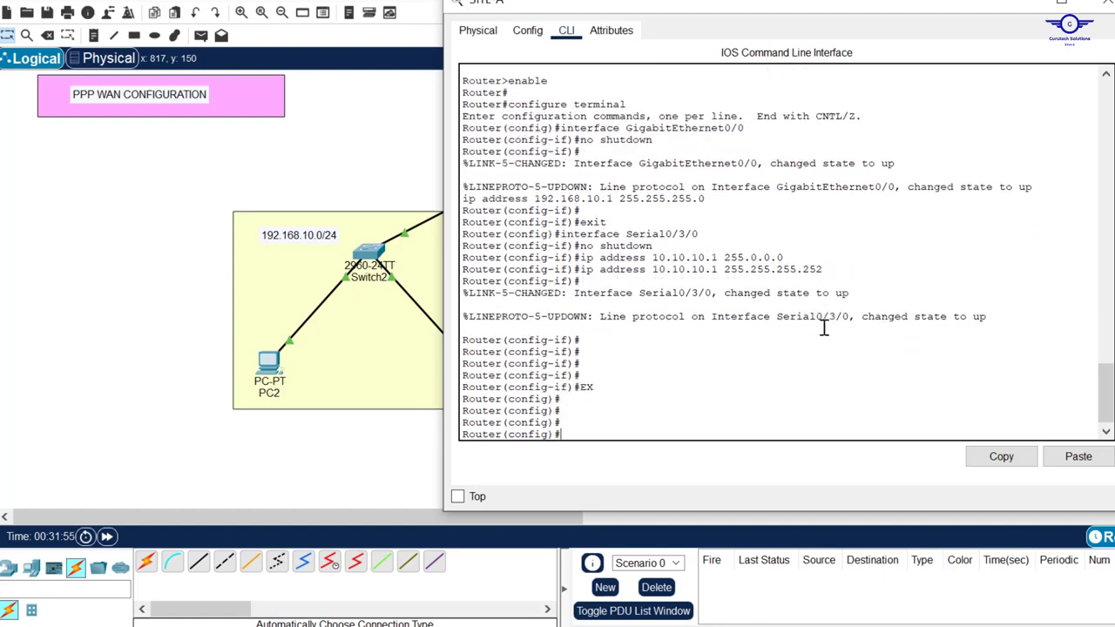
{"action": "type", "text": "ROU"}
{"action": "key", "text": "Tab"}
{"action": "key", "text": "Caps_Lock"}
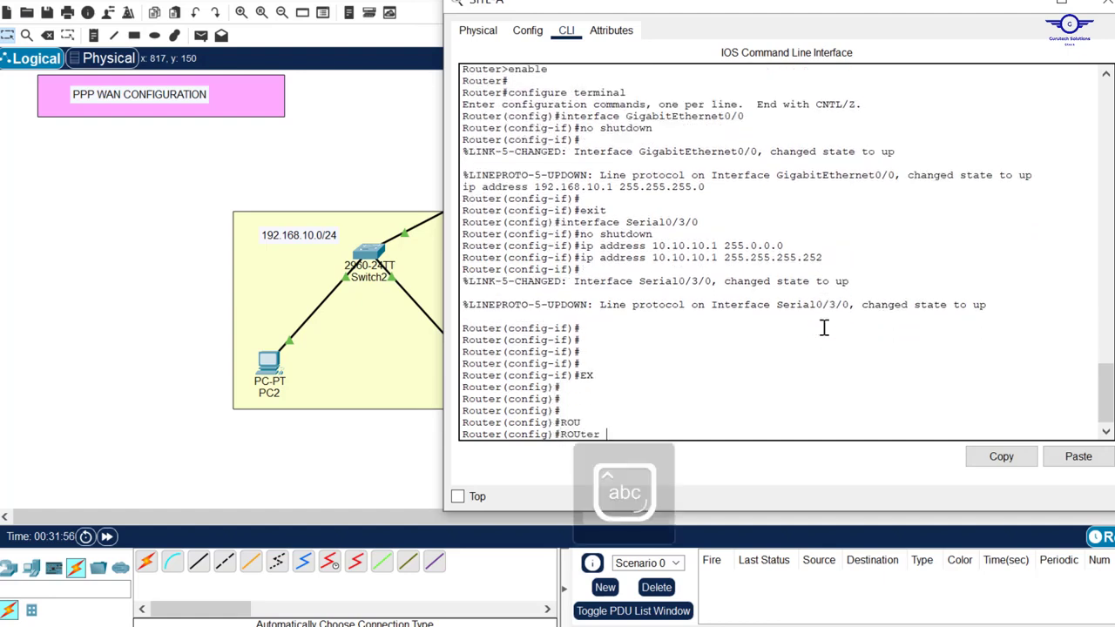
{"action": "type", "text": "o"}
{"action": "key", "text": "Tab"}
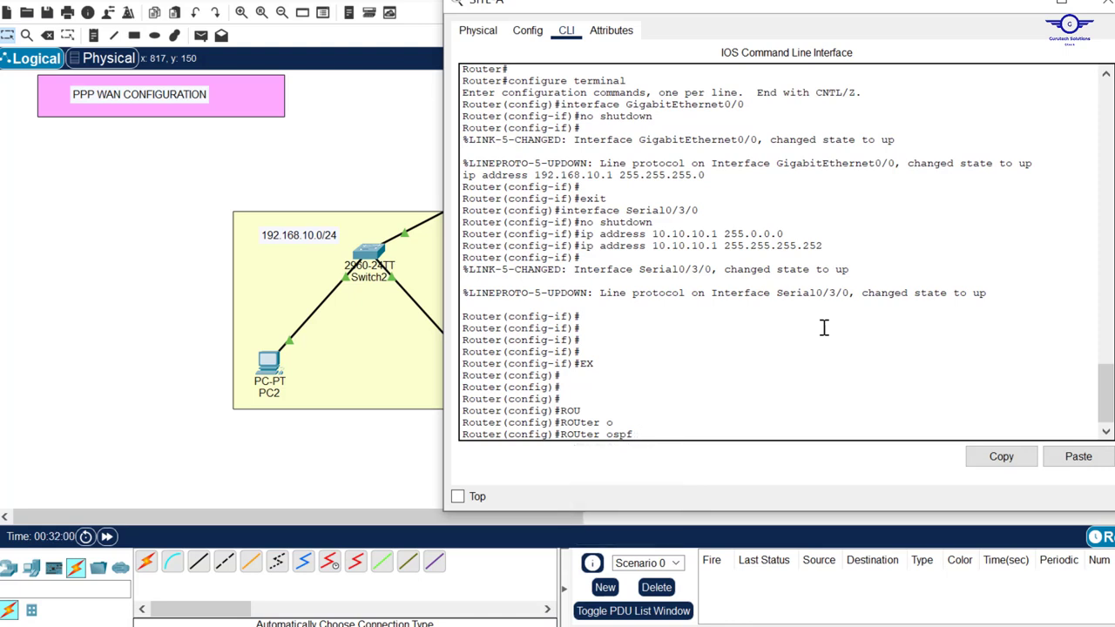
{"action": "type", "text": "25"}
{"action": "key", "text": "Return"}
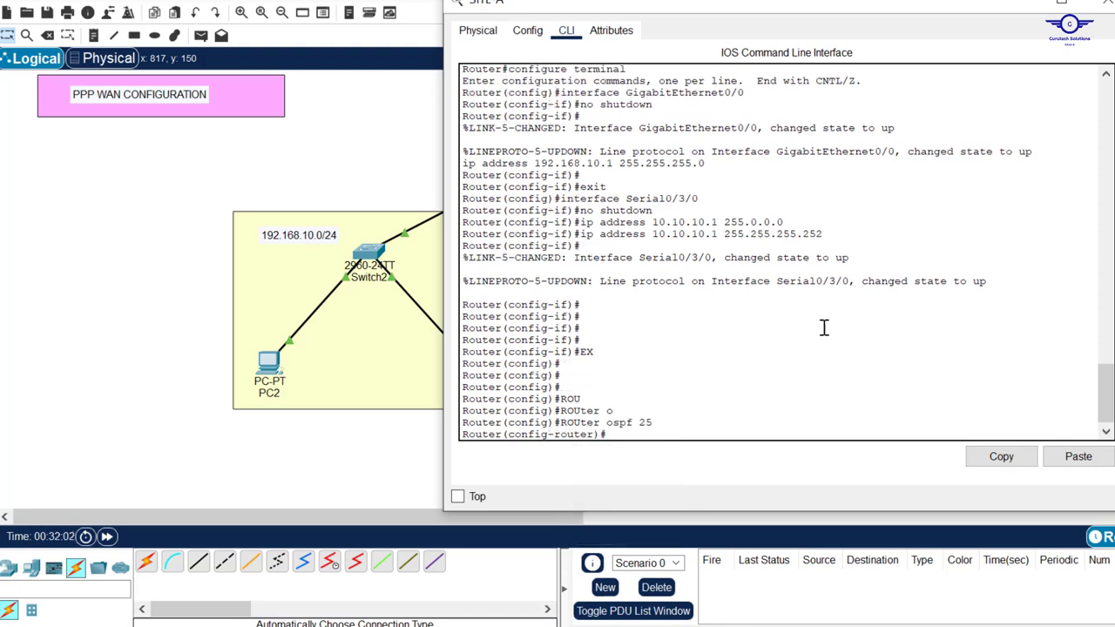
{"action": "type", "text": "rou"}
{"action": "key", "text": "Tab"}
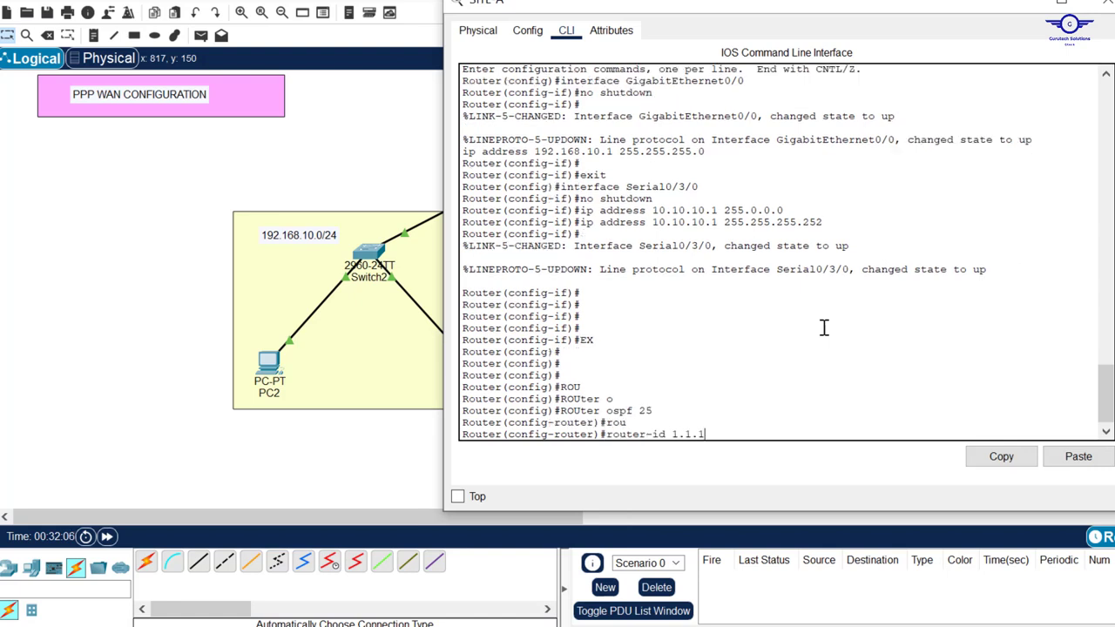
{"action": "type", "text": "1.1.1.1"}
{"action": "key", "text": "Return"}
{"action": "key", "text": "Return"}
{"action": "key", "text": "Return"}
Advertise 10.10.10.0 0.0.0.3 and 192.168.10.0 0.0.0.255 in OSPF area 0
{"action": "type", "text": "nfig-router)#n"}
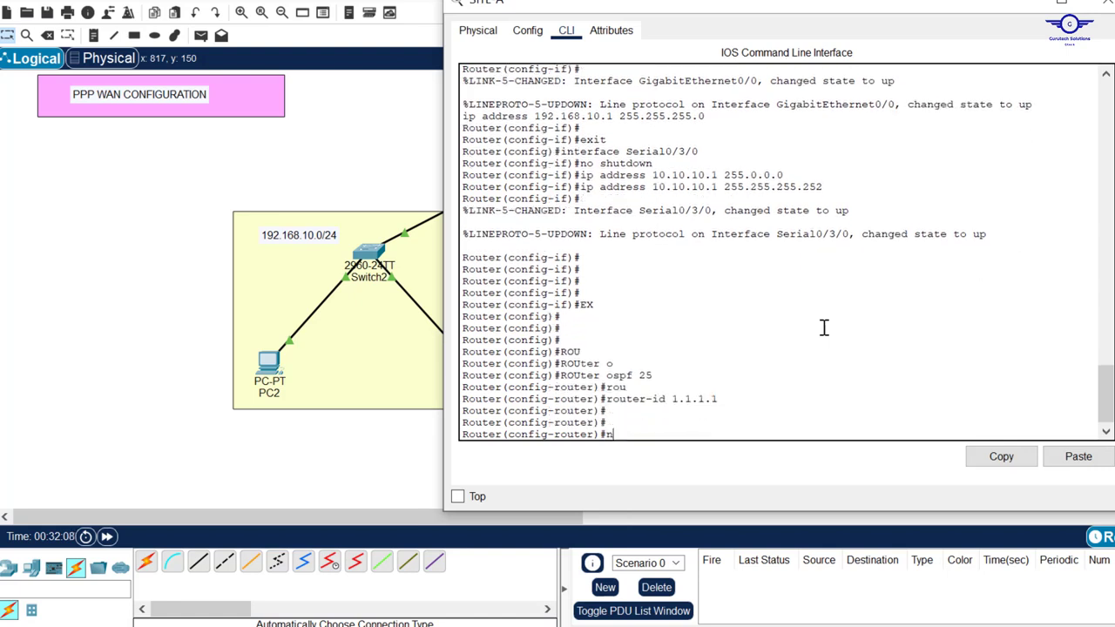
{"action": "type", "text": "etw"}
{"action": "key", "text": "Tab"}
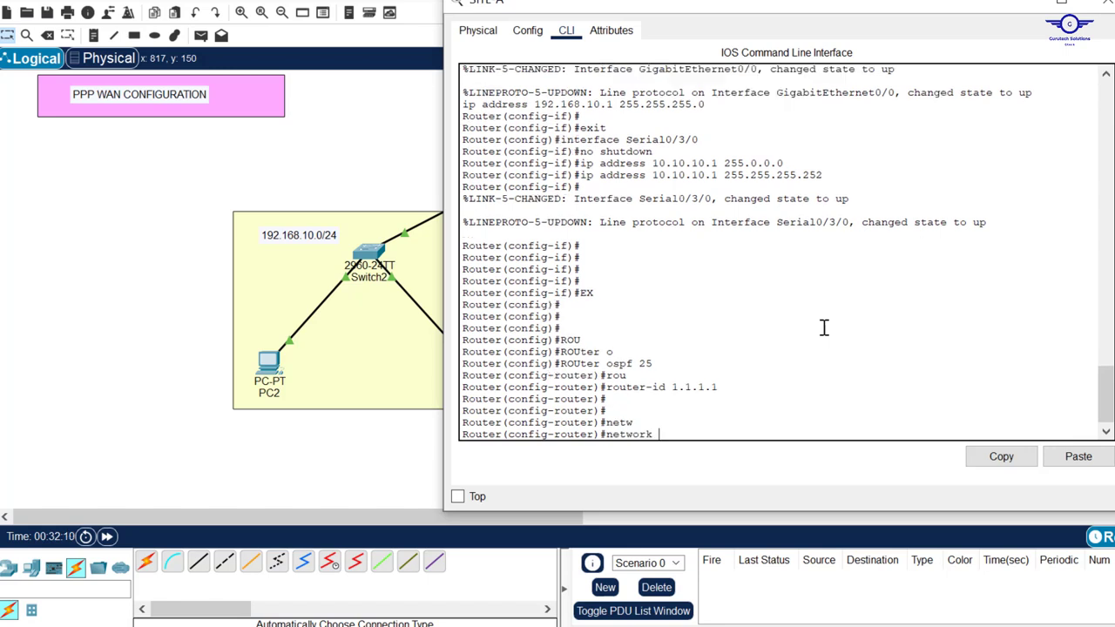
{"action": "type", "text": "10.10.10.0 0.0.0.3 ar"}
{"action": "key", "text": "Tab"}
{"action": "type", "text": "0"}
{"action": "key", "text": "Return"}
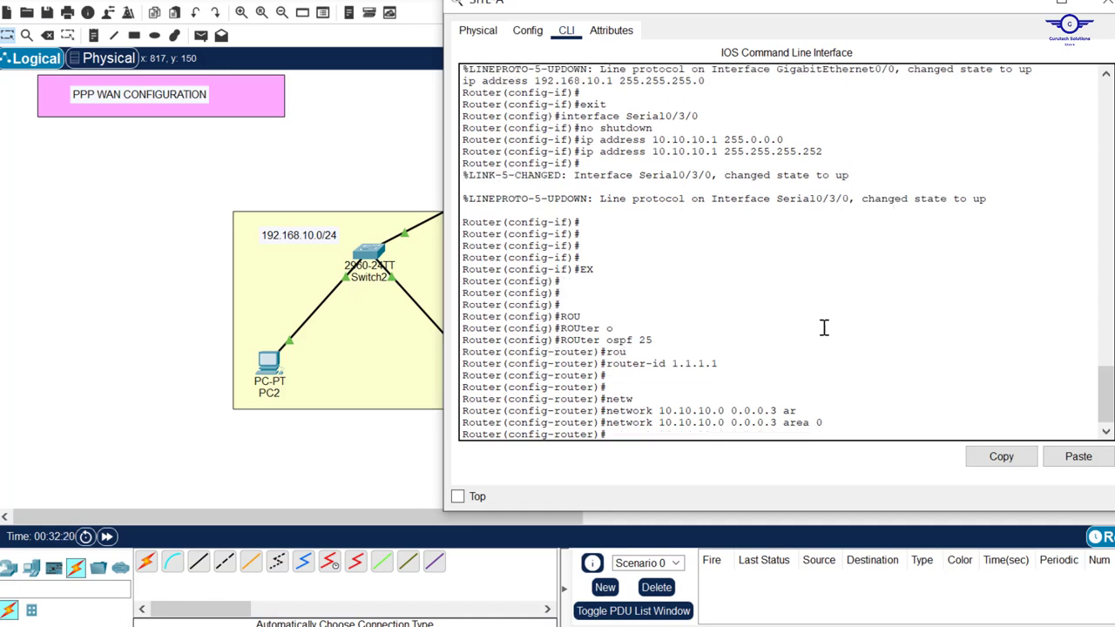
{"action": "type", "text": "netw"}
{"action": "key", "text": "Tab"}
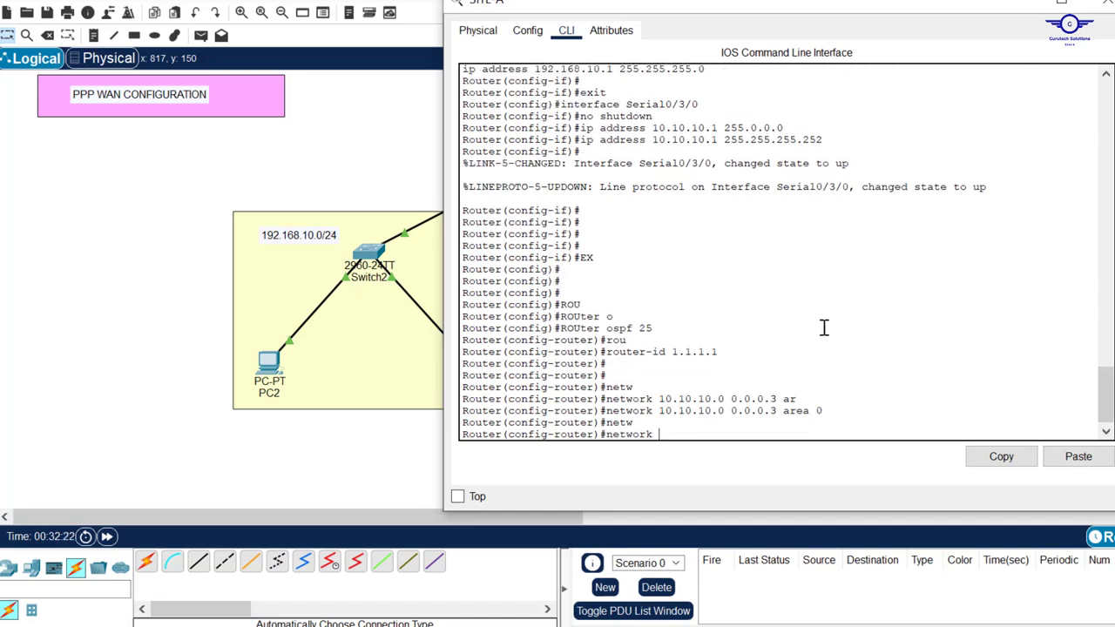
{"action": "type", "text": "192.17"}
{"action": "type", "text": "8.10.0 0.0.0."}
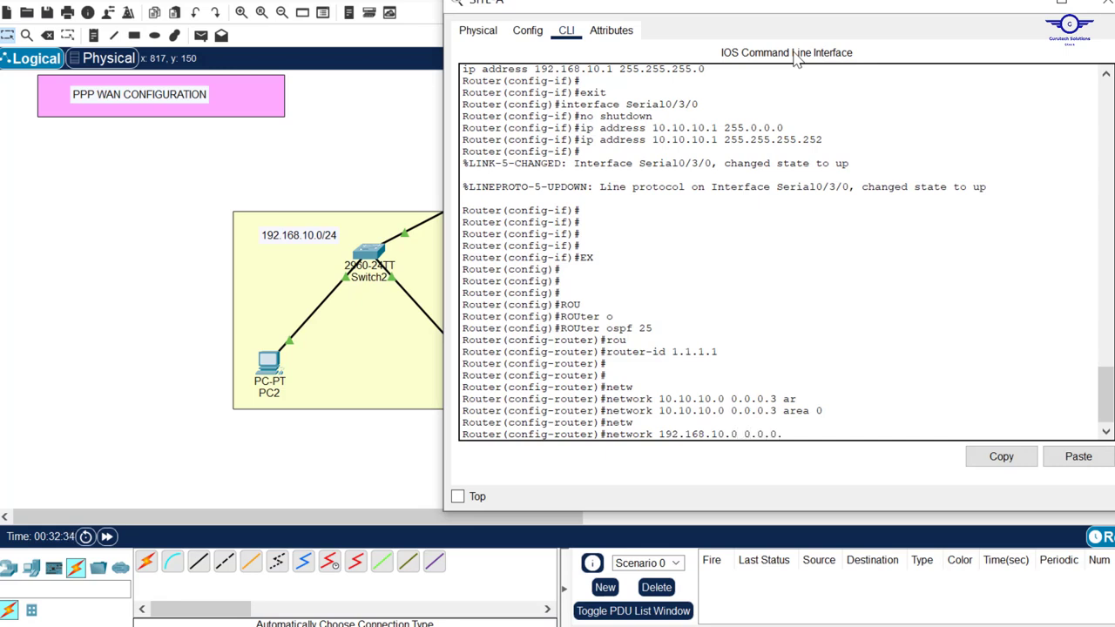
{"action": "type", "text": "255 ar"}
{"action": "key", "text": "Tab"}
{"action": "type", "text": "0"}
{"action": "key", "text": "Return"}
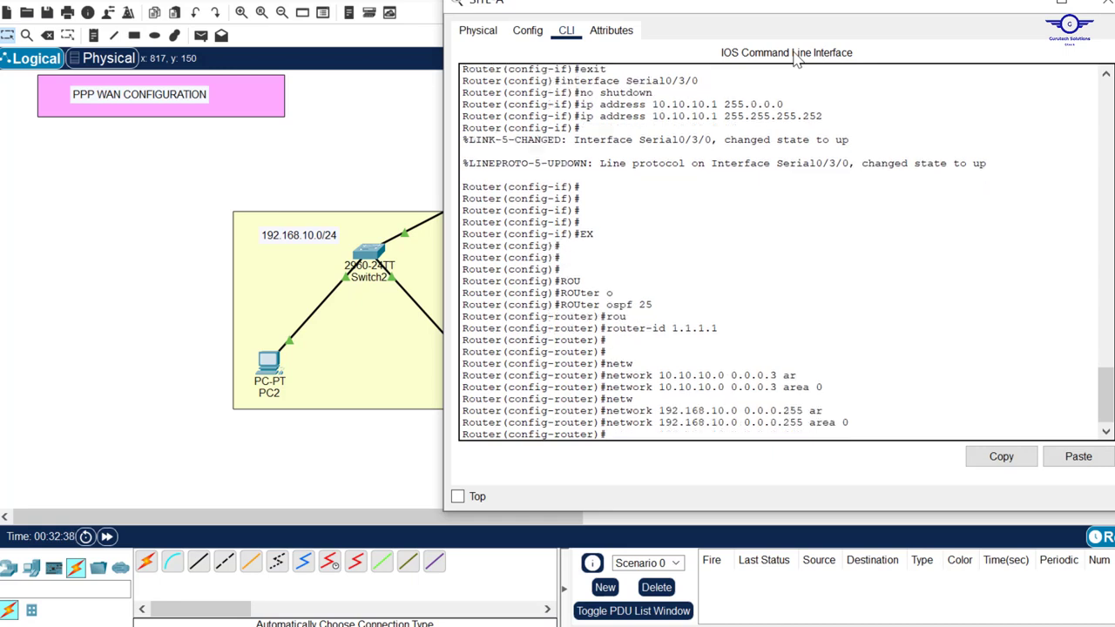
Exit OSPF mode and save SITE-A's configuration with 'do wr'
{"action": "type", "text": "ex"}
{"action": "key", "text": "Return"}
{"action": "key", "text": "Return"}
{"action": "key", "text": "Return"}
{"action": "key", "text": "Return"}
{"action": "key", "text": "Return"}
{"action": "type", "text": "d"}
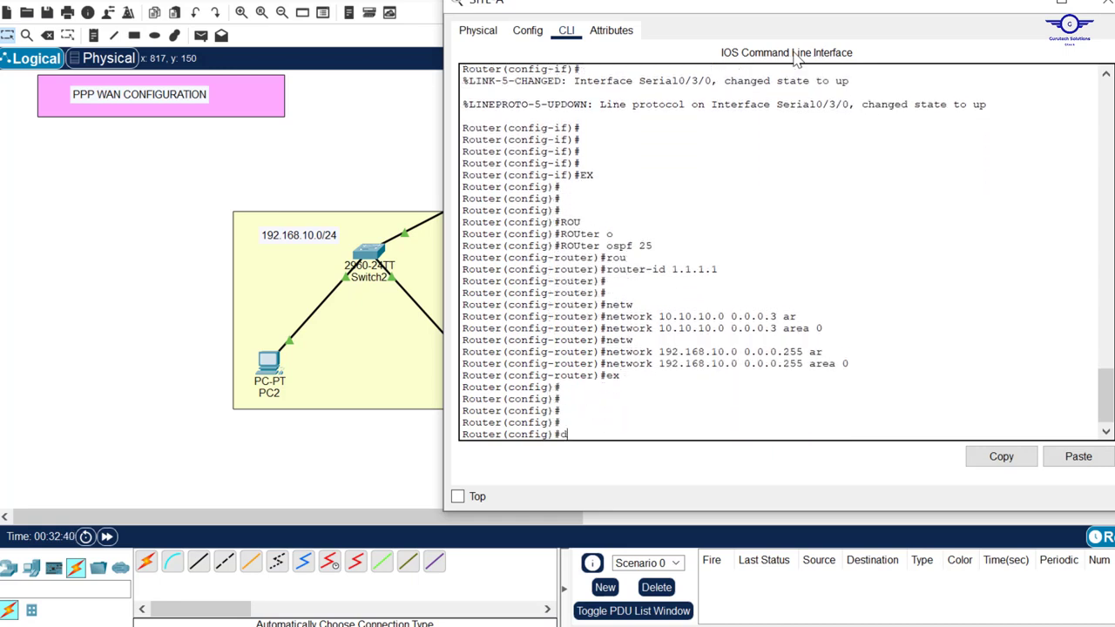
{"action": "type", "text": "o wr"}
{"action": "key", "text": "Return"}
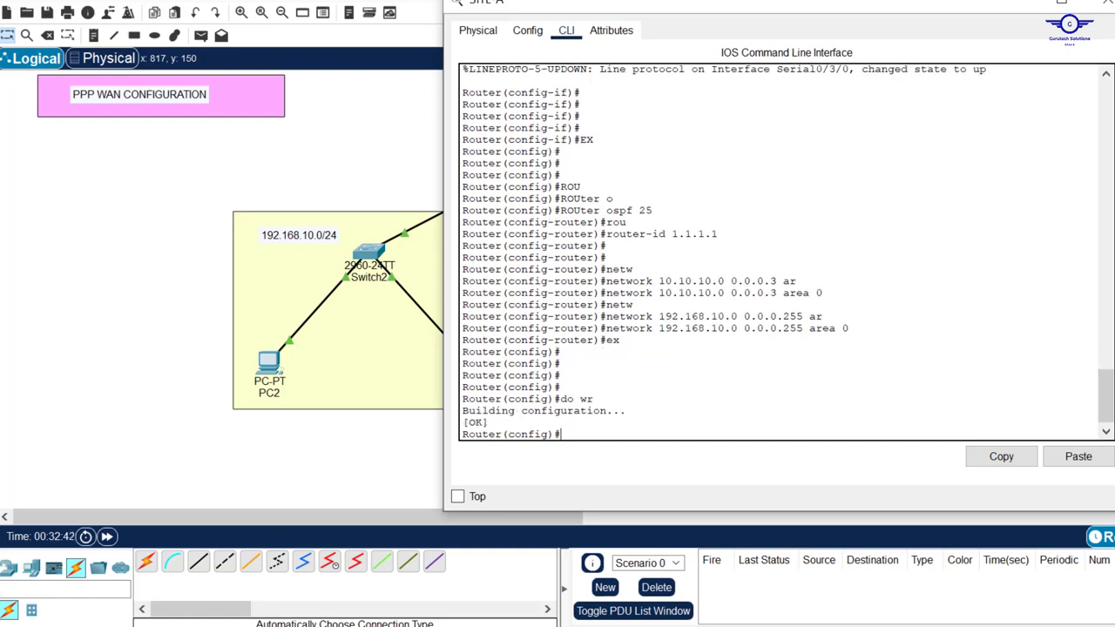
{"action": "left_click", "coordinate": [1107, 3]}
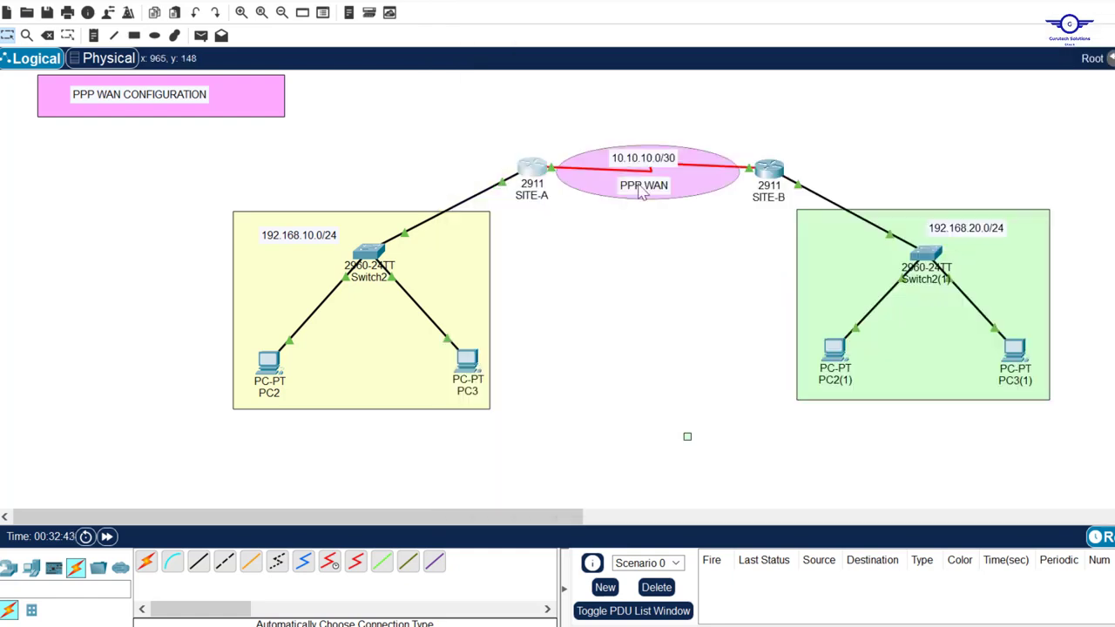
Open SITE-B's command line and return to global configuration mode
{"action": "left_click", "coordinate": [769, 171]}
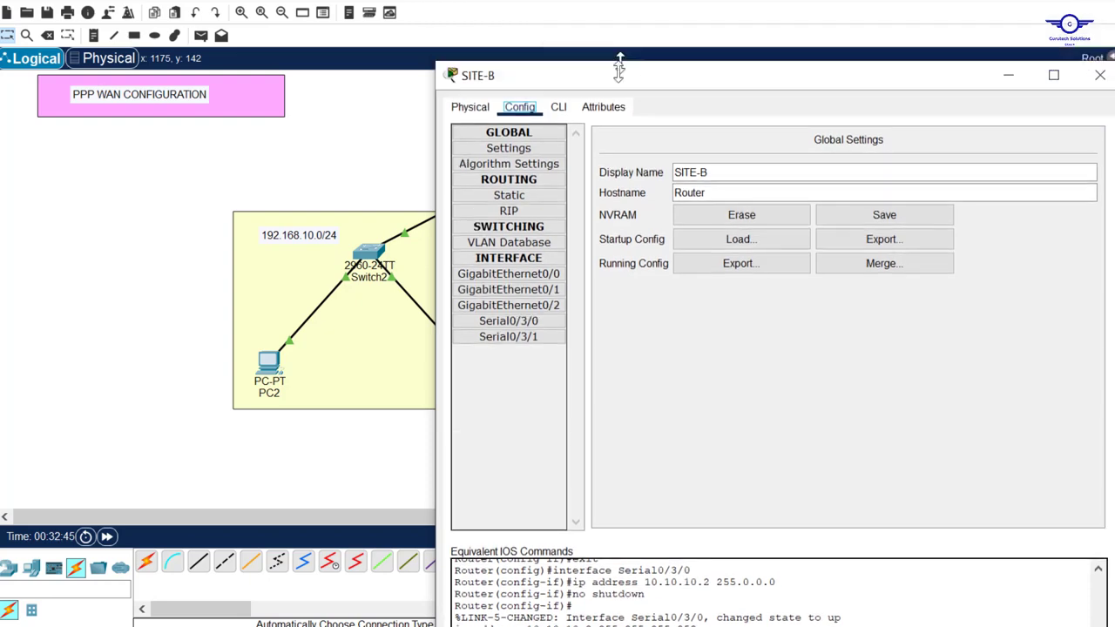
{"action": "mouse_move", "coordinate": [619, 70]}
{"action": "left_mouse_down"}
{"action": "mouse_move", "coordinate": [618, 84]}
{"action": "mouse_move", "coordinate": [603, 65]}
{"action": "left_mouse_up"}
{"action": "left_click", "coordinate": [551, 83]}
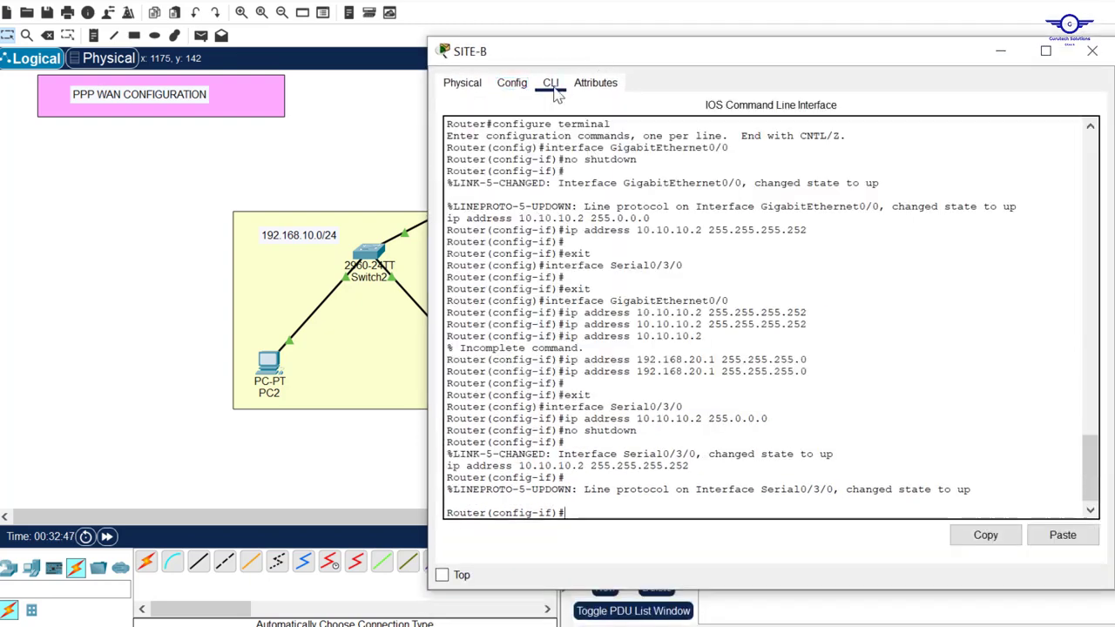
{"action": "key", "text": "Return"}
{"action": "key", "text": "Return"}
{"action": "key", "text": "Return"}
{"action": "type", "text": "ex"}
{"action": "key", "text": "Return"}
{"action": "key", "text": "Return"}
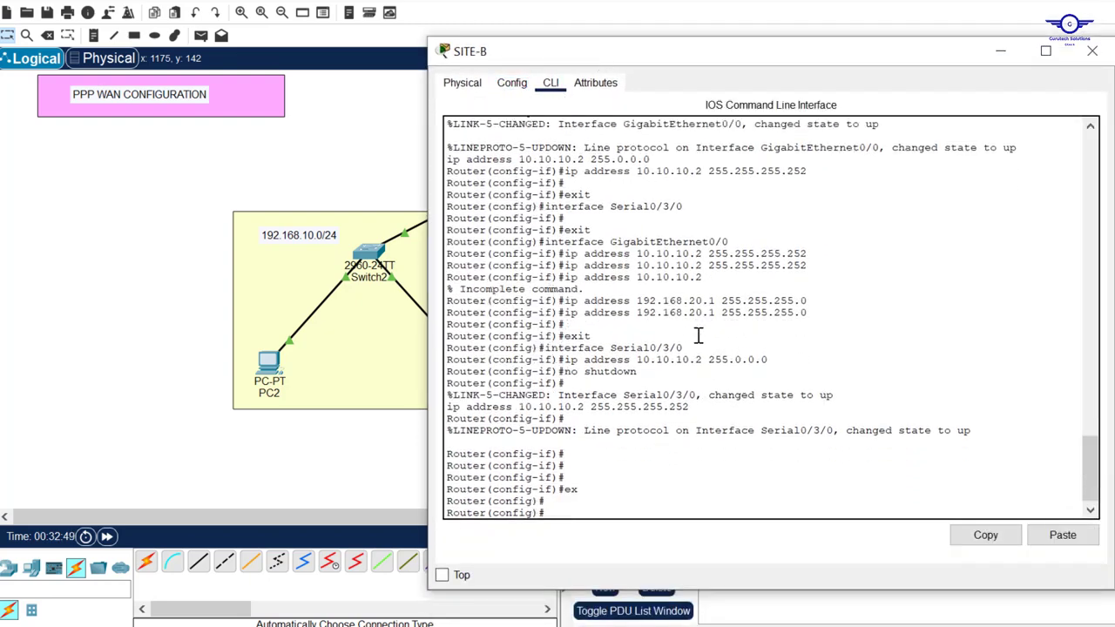
{"action": "key", "text": "Return"}
{"action": "key", "text": "Return"}
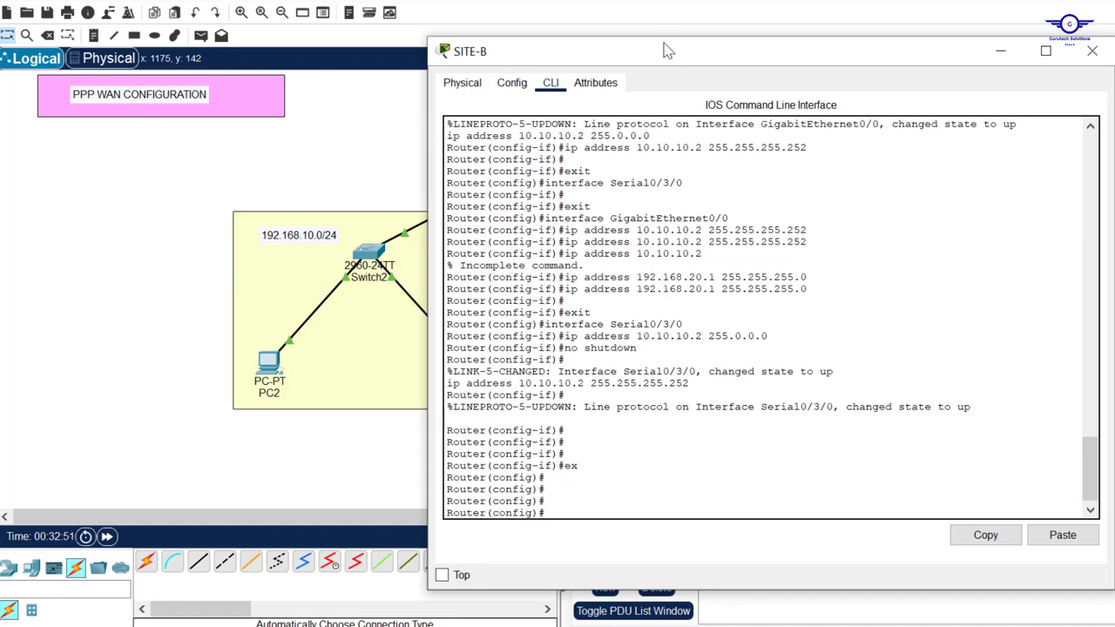
{"action": "left_click_drag", "start_coordinate": [666, 51], "coordinate": [649, 1]}
Start OSPF process 25 on SITE-B with router ID 1.1.2.2
{"action": "type", "text": "rou"}
{"action": "key", "text": "Tab"}
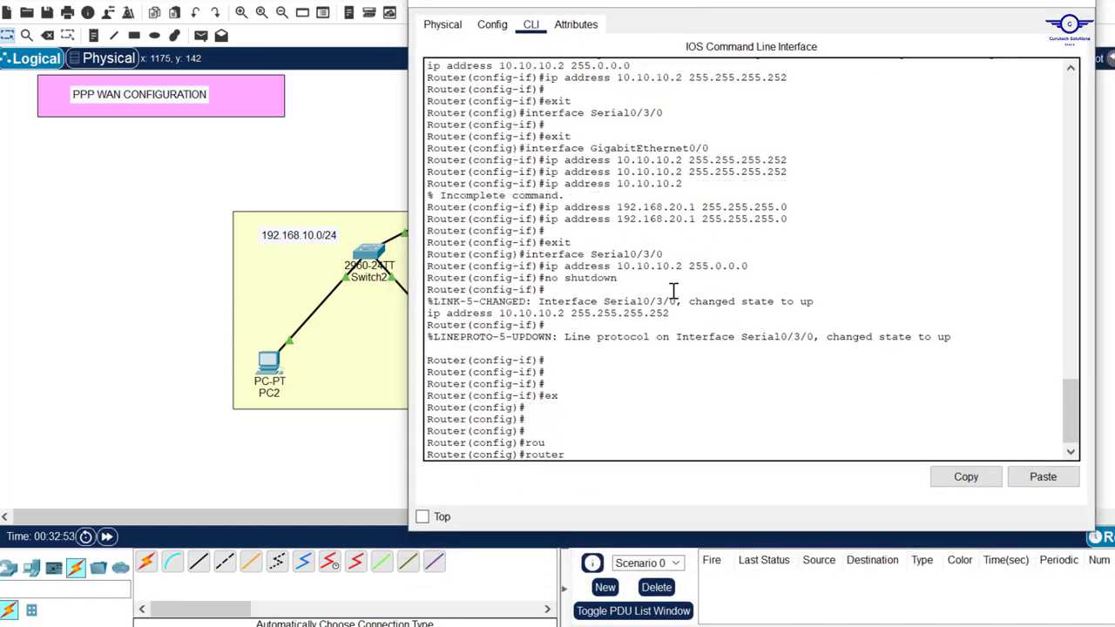
{"action": "type", "text": "os"}
{"action": "key", "text": "Tab"}
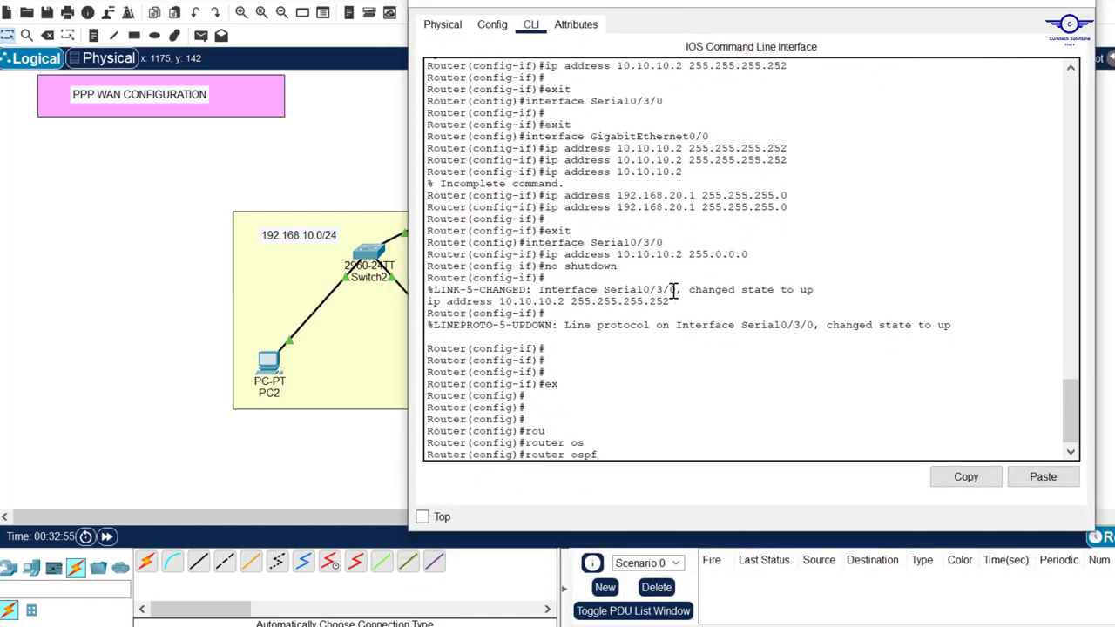
{"action": "type", "text": "25"}
{"action": "key", "text": "Return"}
{"action": "key", "text": "Return"}
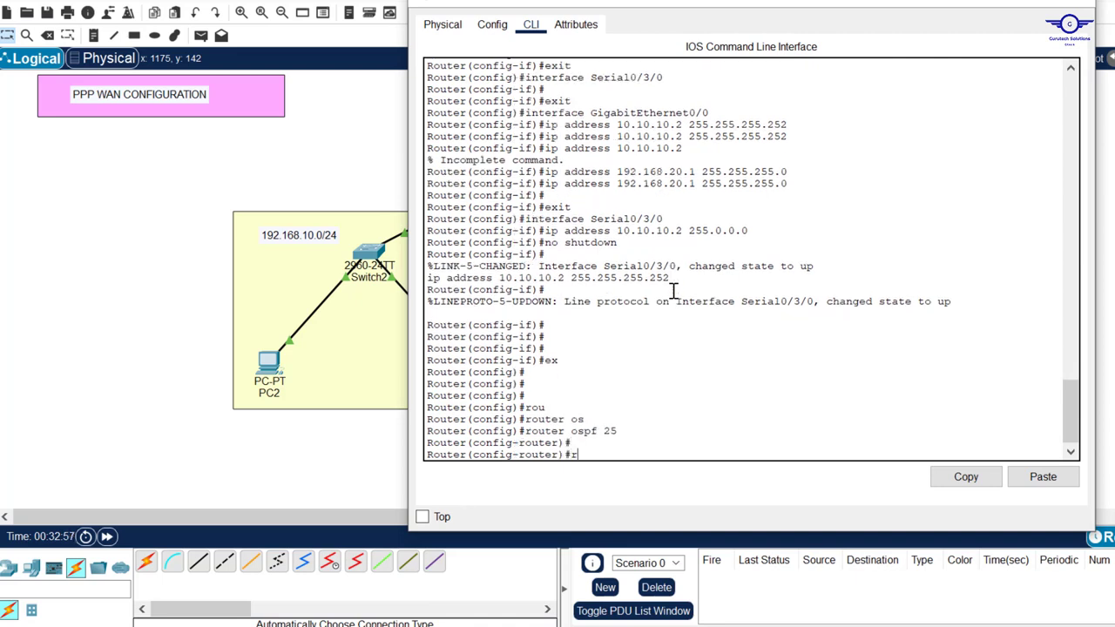
{"action": "type", "text": "rou"}
{"action": "key", "text": "Tab"}
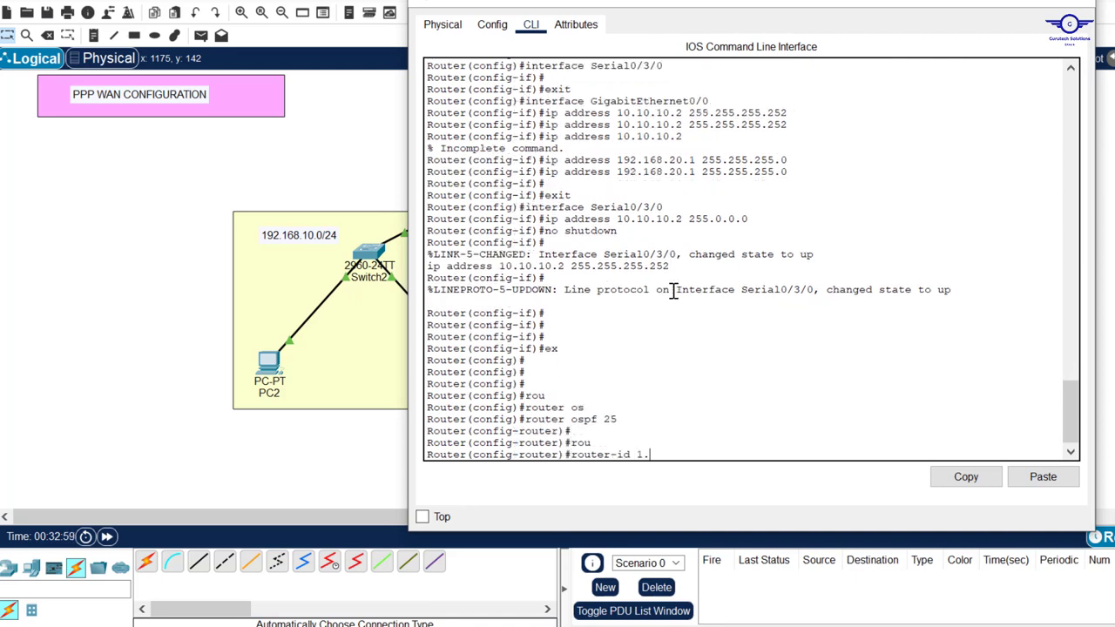
{"action": "type", "text": "1.1.2.2"}
{"action": "key", "text": "Return"}
{"action": "key", "text": "Return"}
{"action": "key", "text": "Return"}
{"action": "key", "text": "Return"}
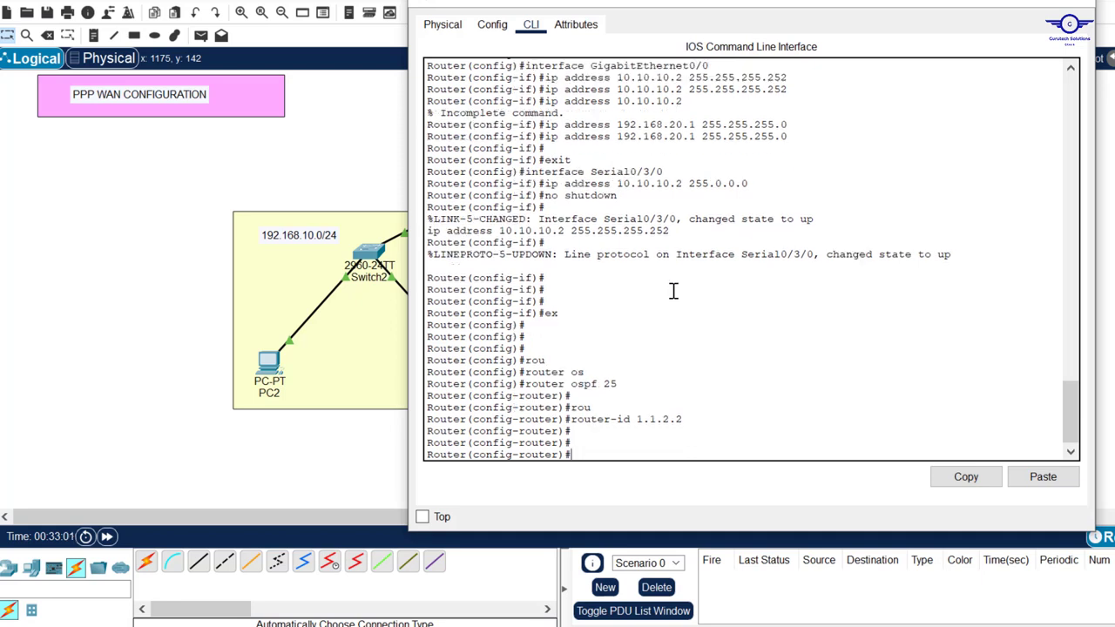
Advertise the 10.10.10.0/30 WAN subnet in OSPF area 0
{"action": "type", "text": "net"}
{"action": "key", "text": "Tab"}
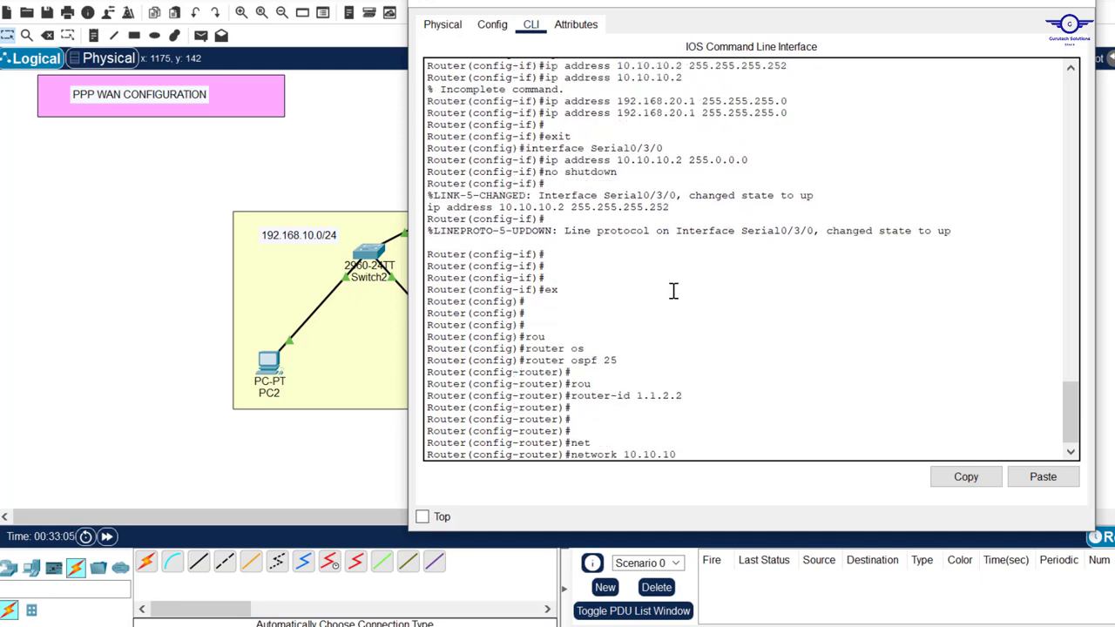
{"action": "type", "text": ".0 0.0.0.3"}
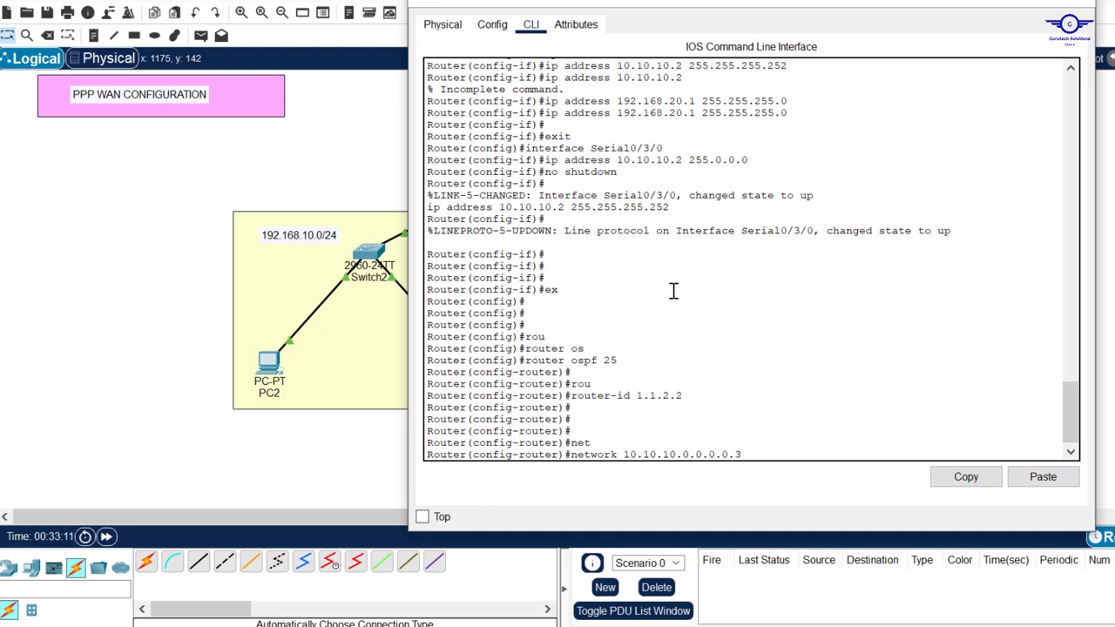
{"action": "key", "text": "BackSpace"}
{"action": "key", "text": "Tab"}
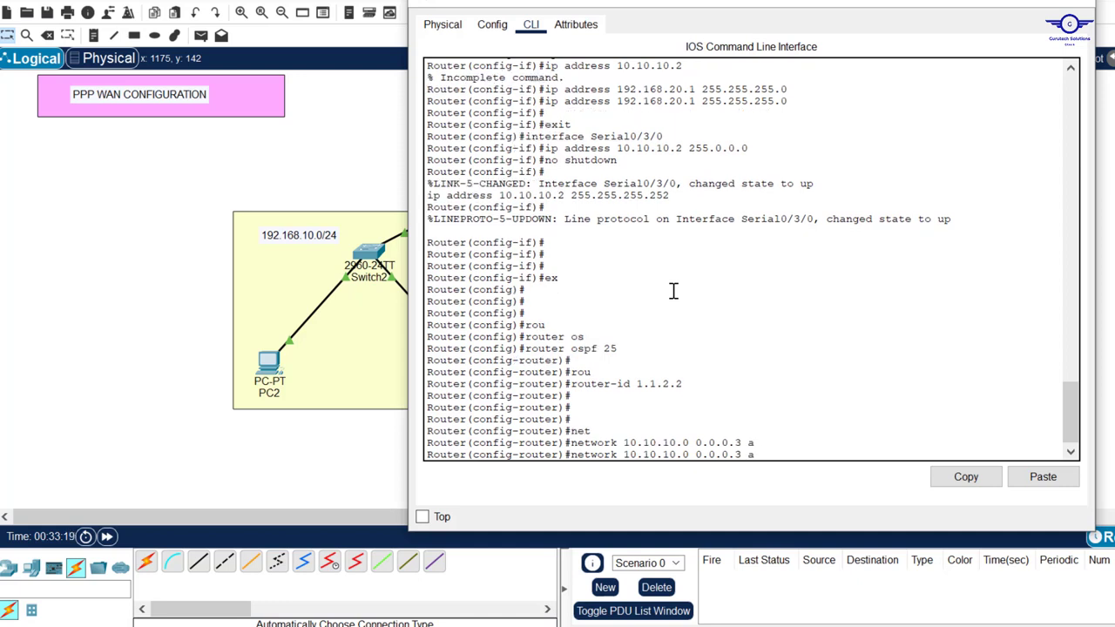
{"action": "type", "text": "r"}
{"action": "key", "text": "Tab"}
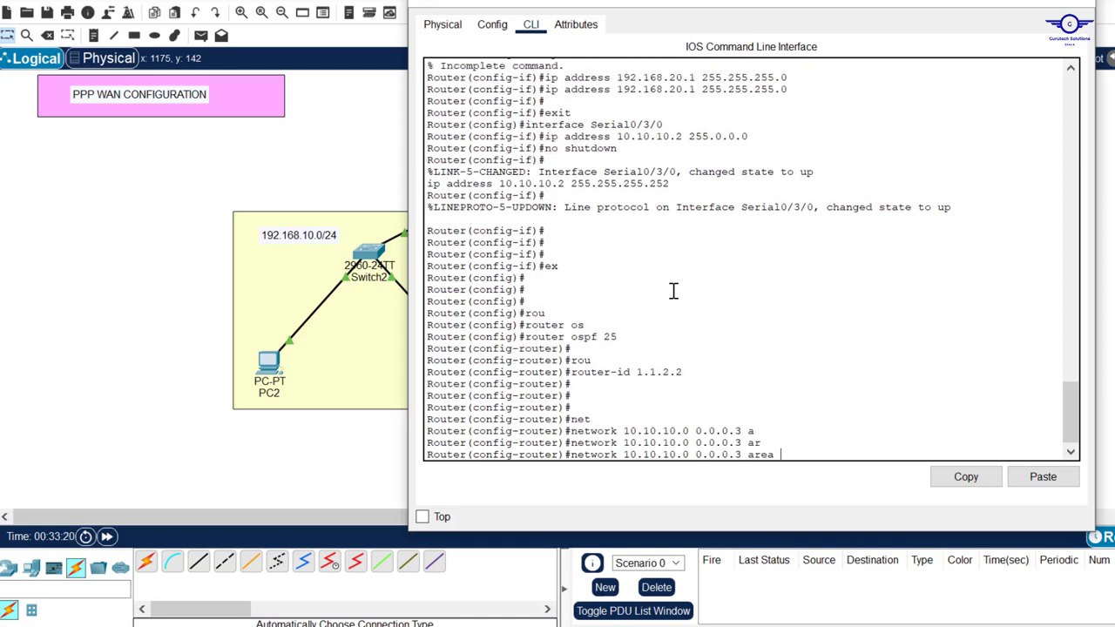
{"action": "type", "text": "0"}
{"action": "key", "text": "Return"}
{"action": "key", "text": "Return"}
{"action": "key", "text": "Return"}
Advertise the 192.168.20.0/24 LAN in OSPF area 0
{"action": "type", "text": "nfig-router)#n"}
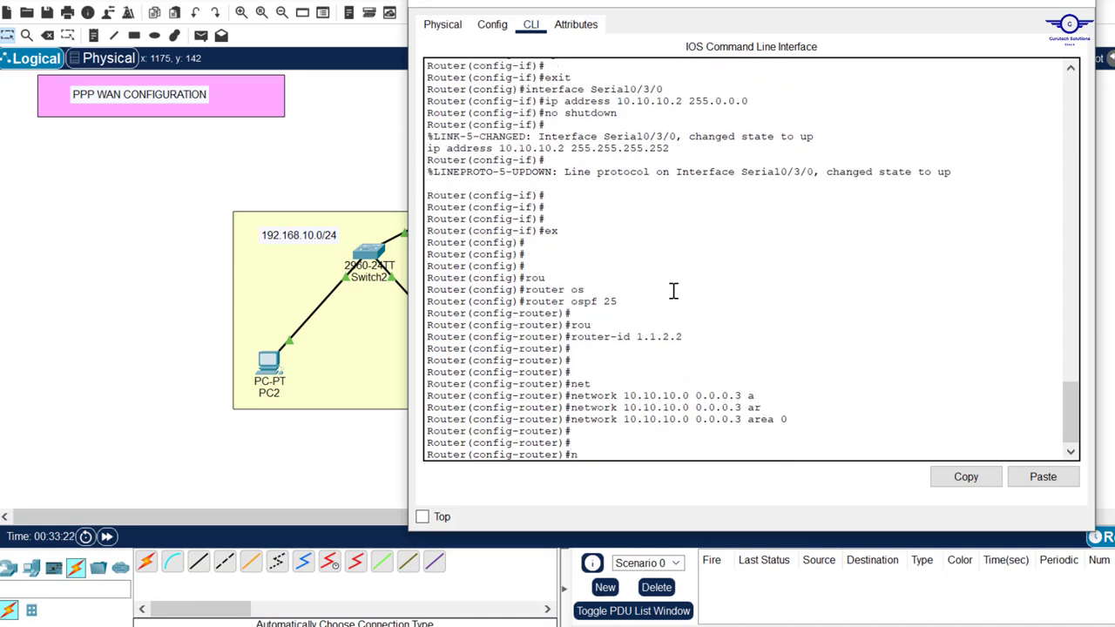
{"action": "type", "text": "et"}
{"action": "key", "text": "Tab"}
{"action": "type", "text": "1"}
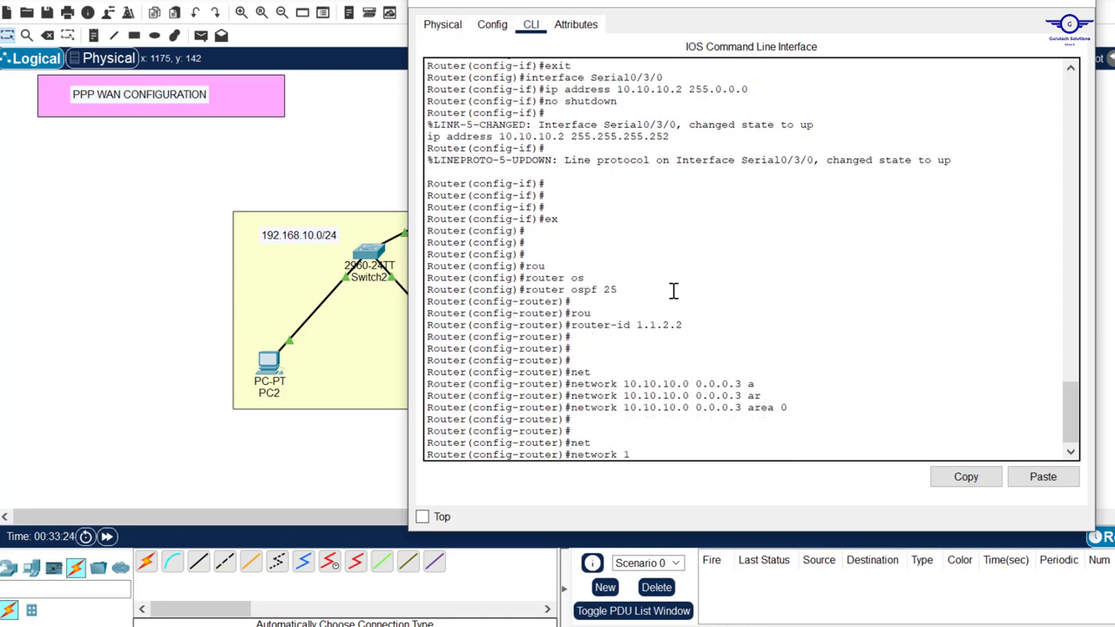
{"action": "type", "text": "92;1"}
{"action": "type", "text": "168"}
{"action": "type", "text": ".20.0"}
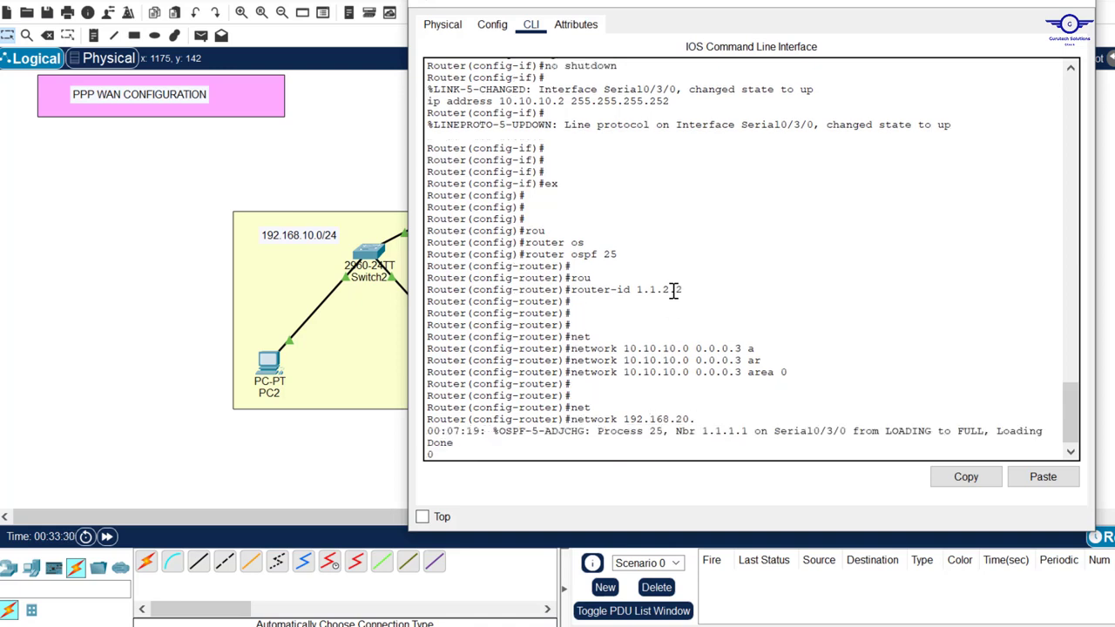
{"action": "type", "text": " 0.0.0.255 ar"}
{"action": "key", "text": "Tab"}
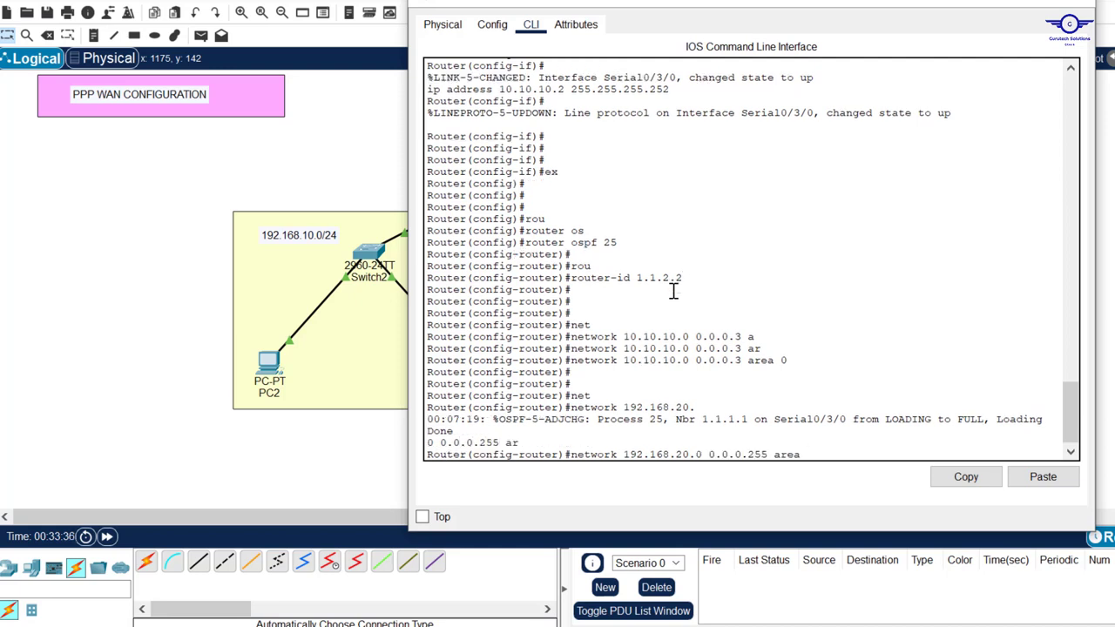
{"action": "type", "text": "0"}
{"action": "key", "text": "Return"}
Leave OSPF mode, save the configuration with 'do wr', and close SITE-B's window
{"action": "type", "text": "ex"}
{"action": "key", "text": "Return"}
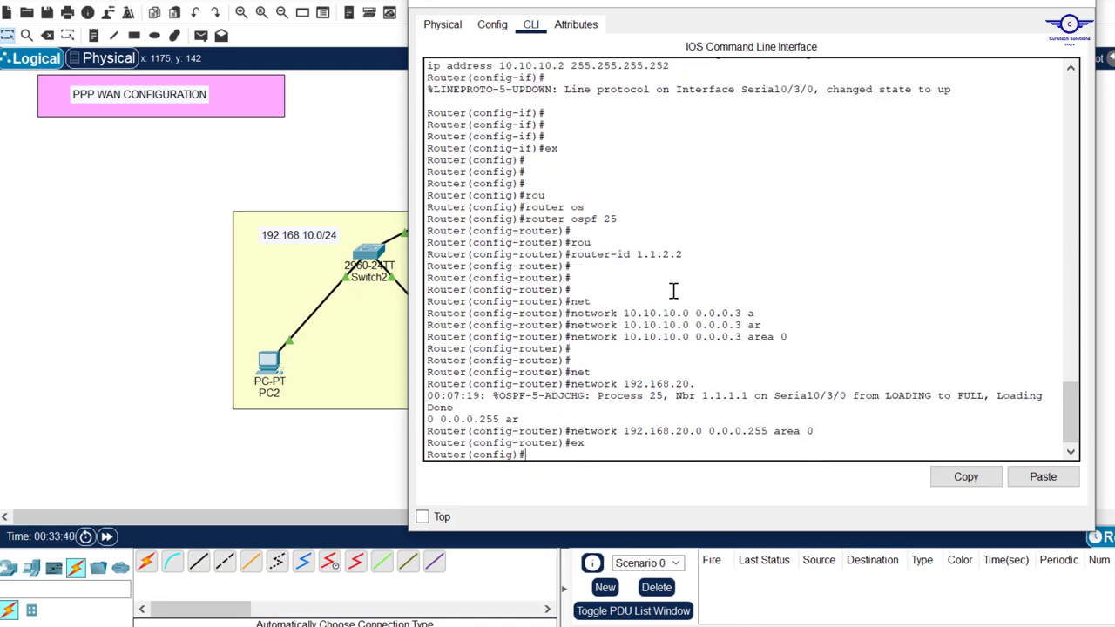
{"action": "key", "text": "Return"}
{"action": "key", "text": "Return"}
{"action": "key", "text": "Return"}
{"action": "type", "text": "do wr"}
{"action": "key", "text": "Return"}
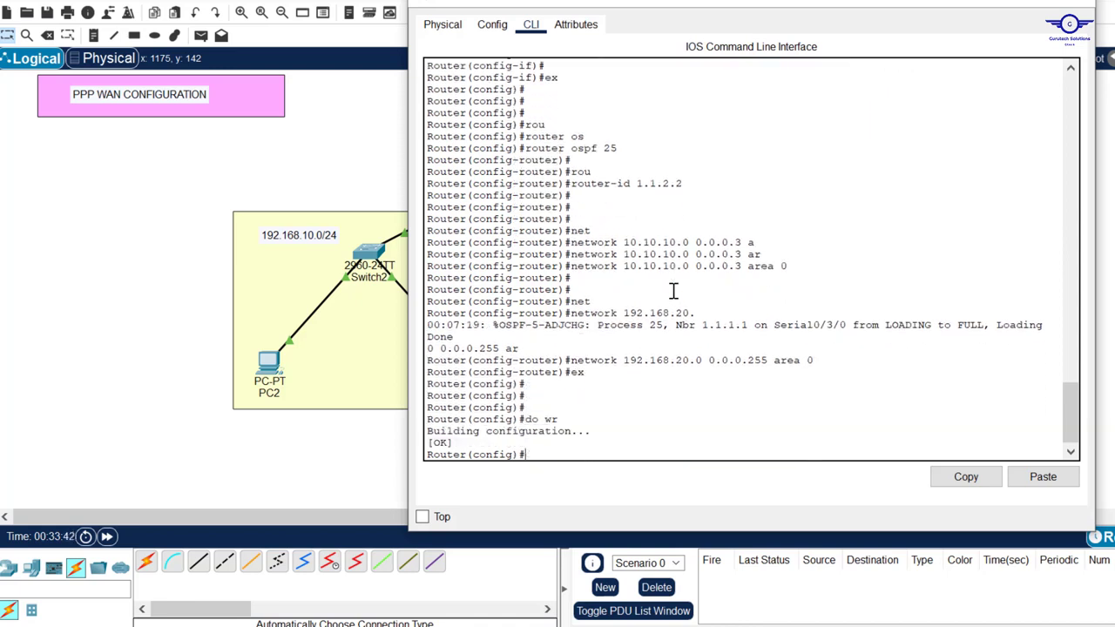
{"action": "left_click", "coordinate": [1072, 6]}
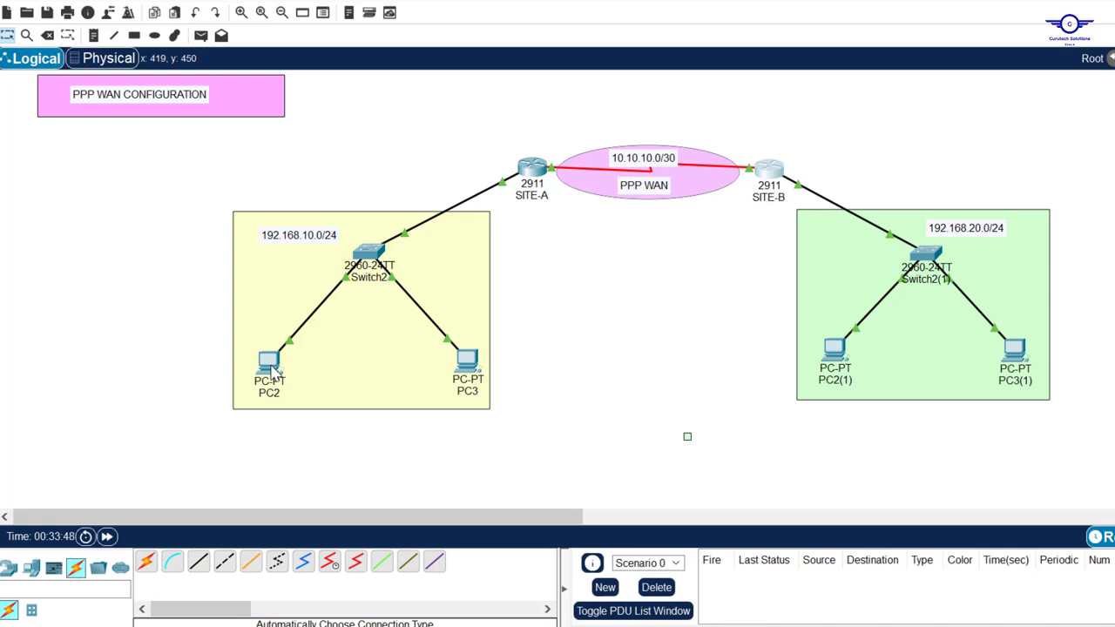
{"action": "mouse_move", "coordinate": [273, 370]}
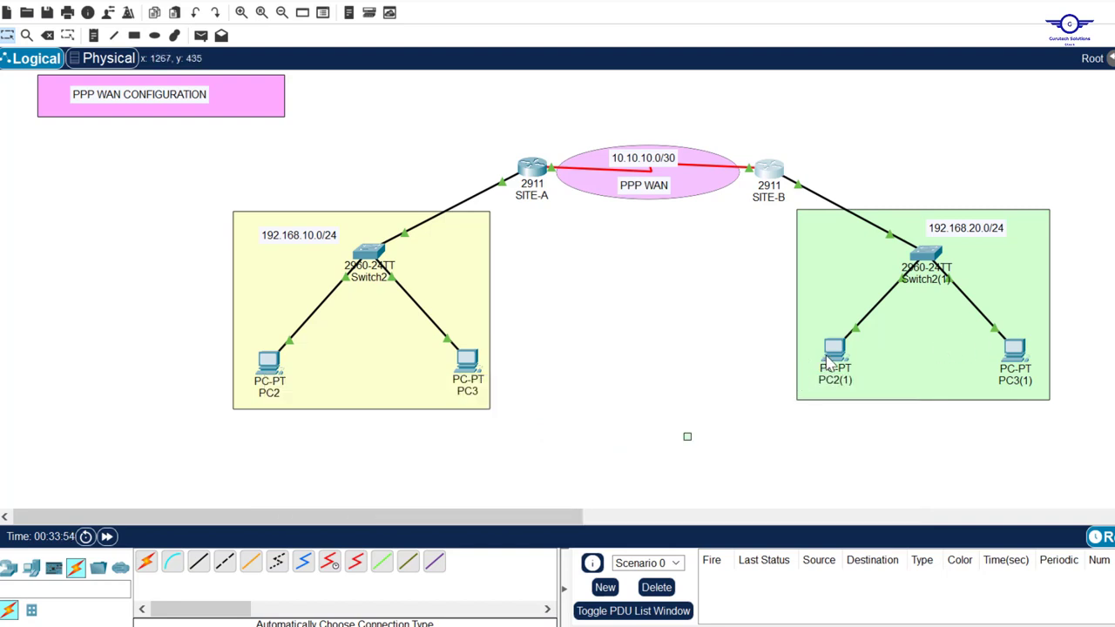
{"action": "mouse_move", "coordinate": [827, 362]}
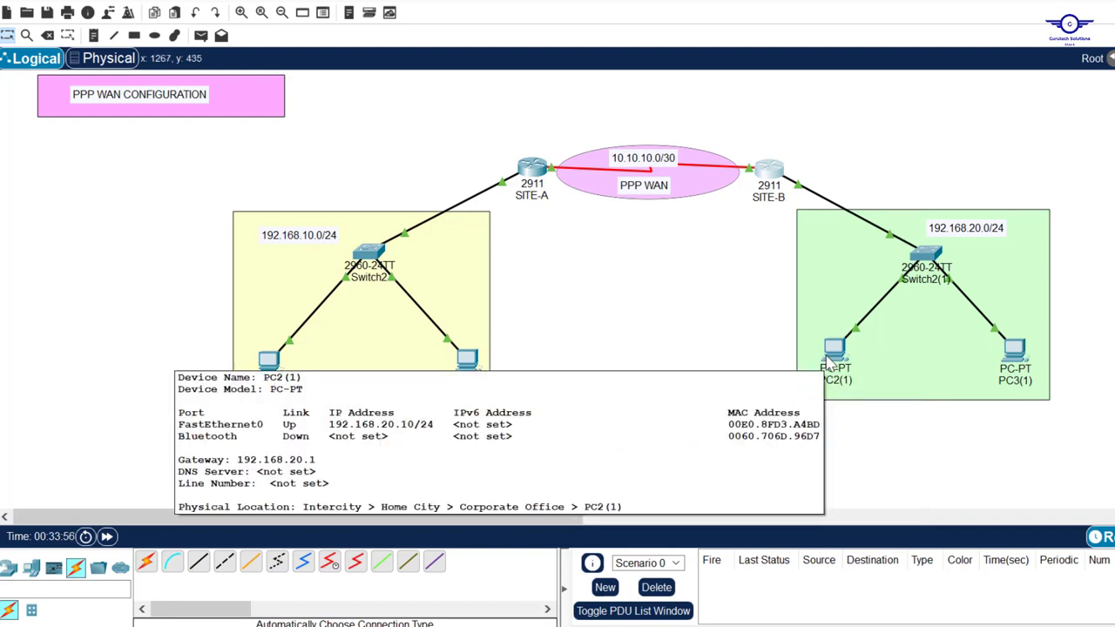
{"action": "left_click", "coordinate": [829, 359]}
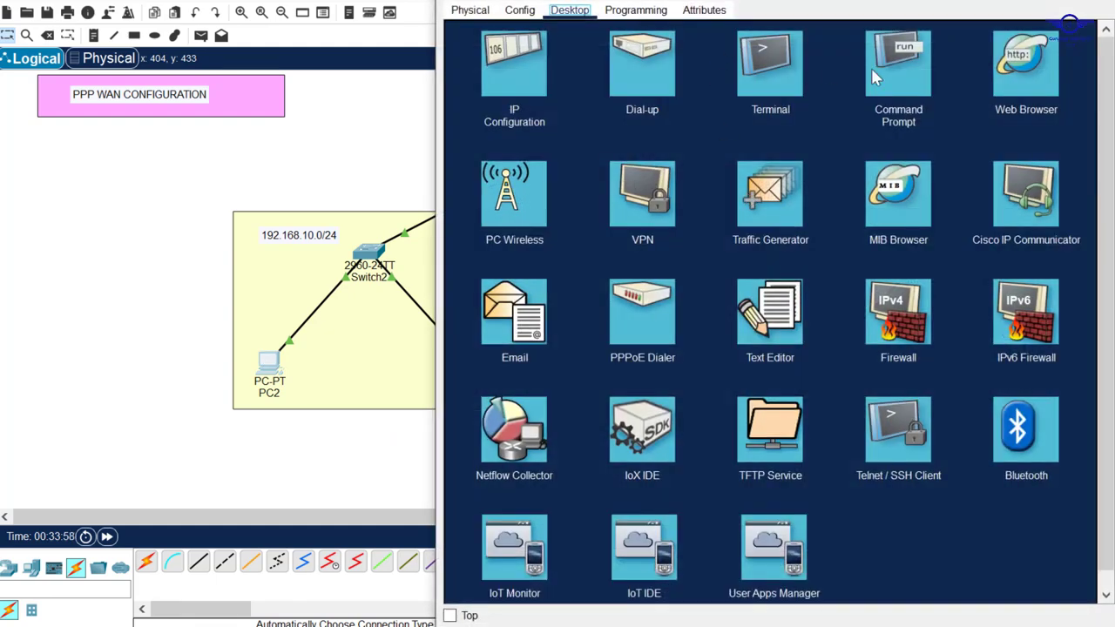
Ping 192.168.20.10 from the PC, getting 3 of 4 replies, then bring the config guide forward
{"action": "left_click", "coordinate": [889, 71]}
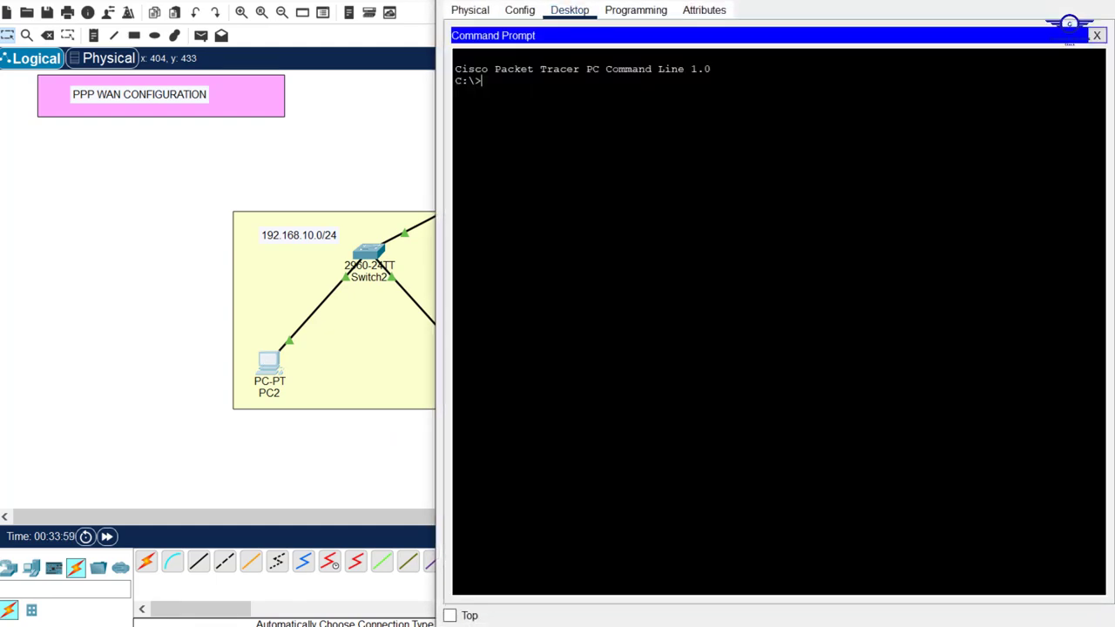
{"action": "type", "text": "ping 192.168.20.10"}
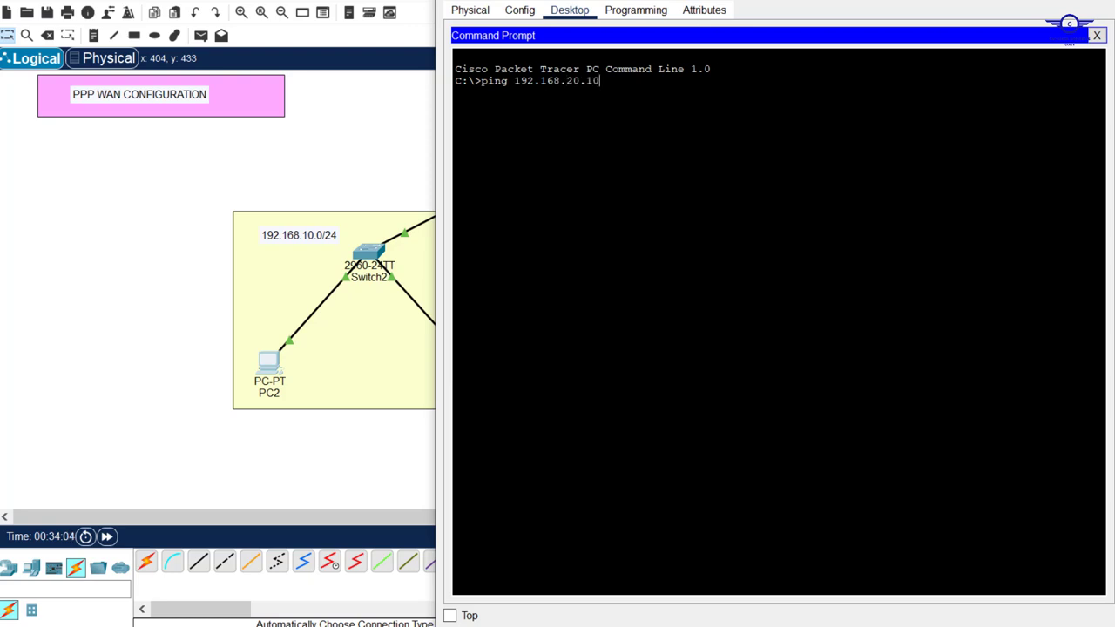
{"action": "key", "text": "Return"}
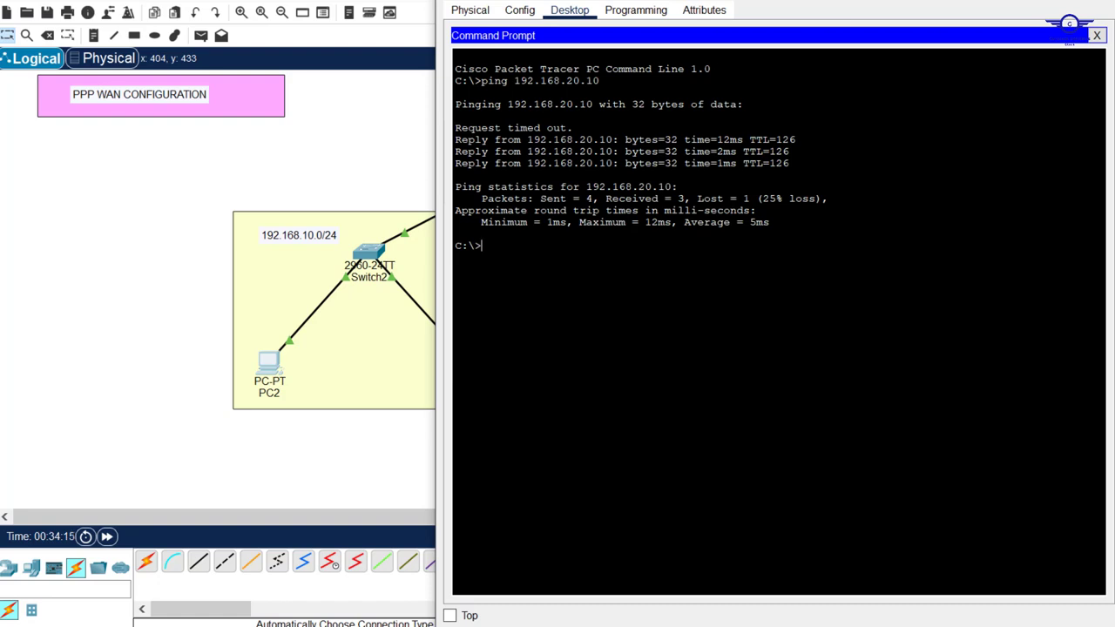
{"action": "left_click", "coordinate": [1010, 2]}
{"action": "left_click", "coordinate": [806, 625]}
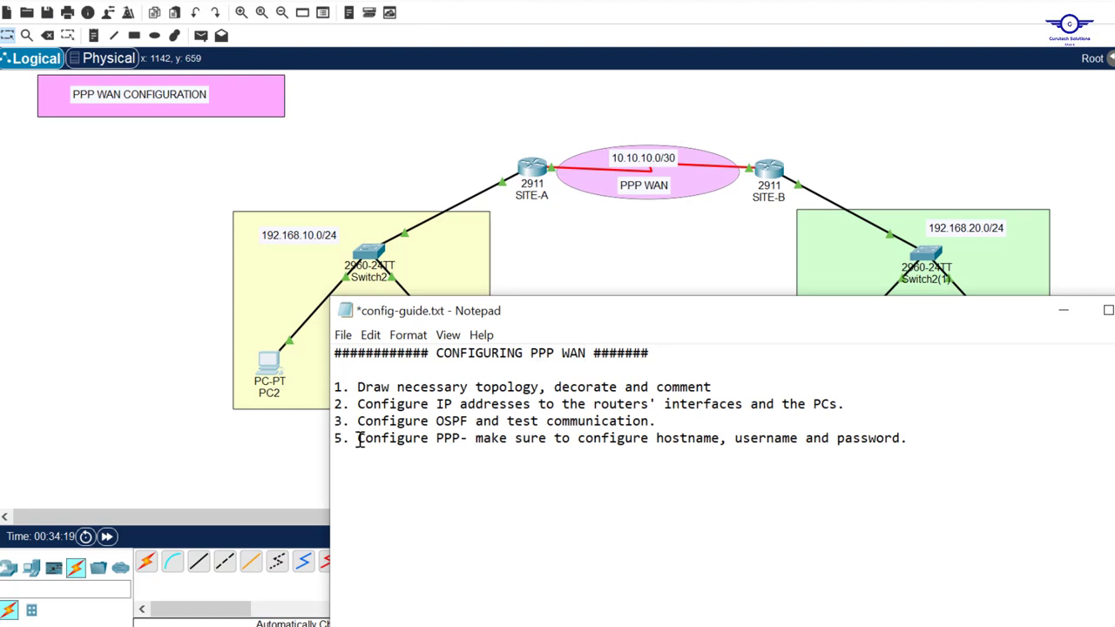
Highlight step 5 'Configure PPP-' in config-guide.txt, then go back to the SITE-A router
{"action": "left_click_drag", "start_coordinate": [358, 439], "coordinate": [469, 438]}
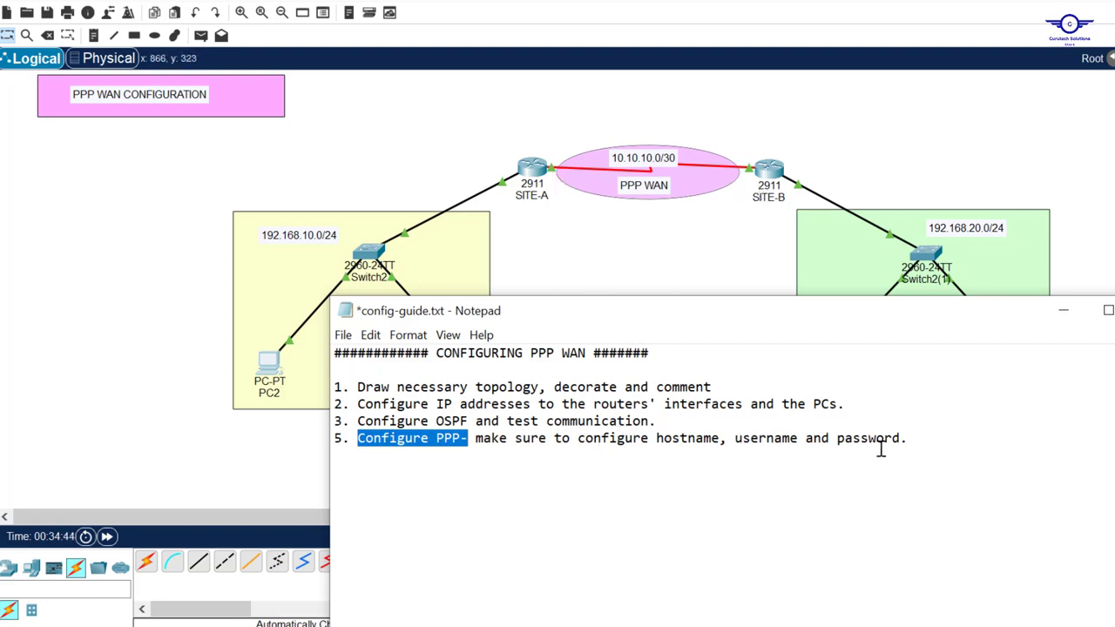
{"action": "left_click", "coordinate": [530, 167]}
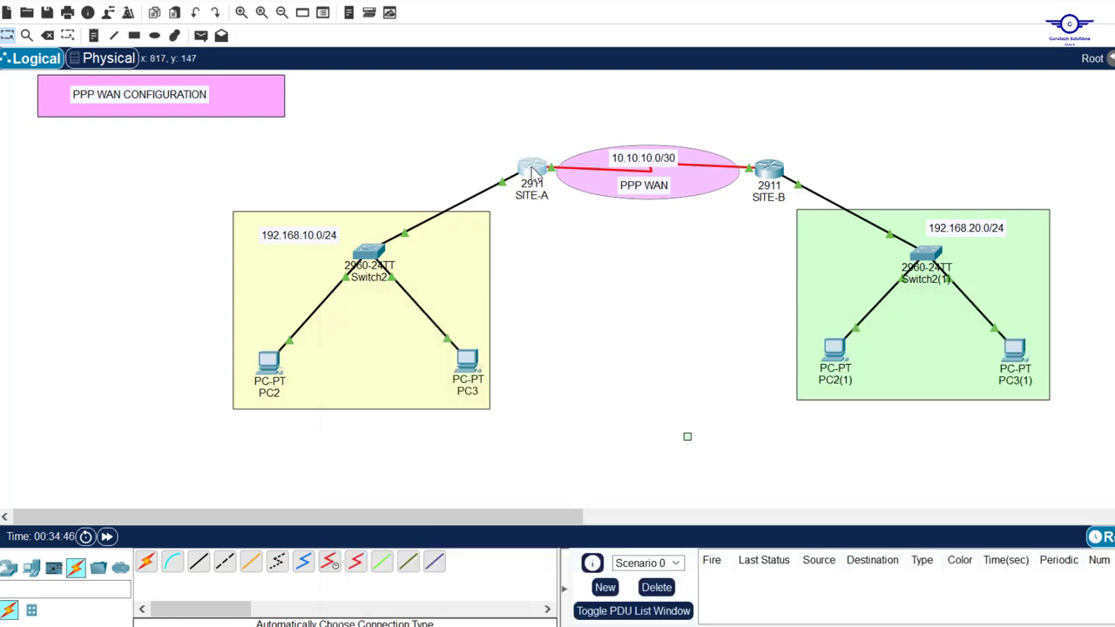
Set the first router's hostname to SITE-A
{"action": "key", "text": "Return"}
{"action": "key", "text": "Return"}
{"action": "key", "text": "Return"}
{"action": "key", "text": "Return"}
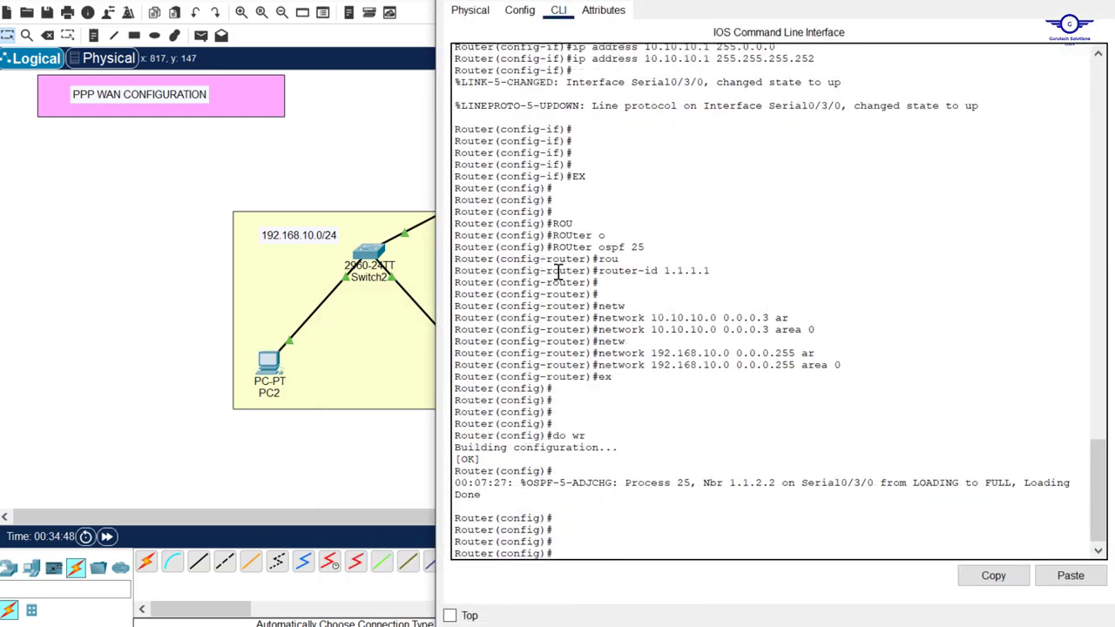
{"action": "type", "text": "host"}
{"action": "key", "text": "Tab"}
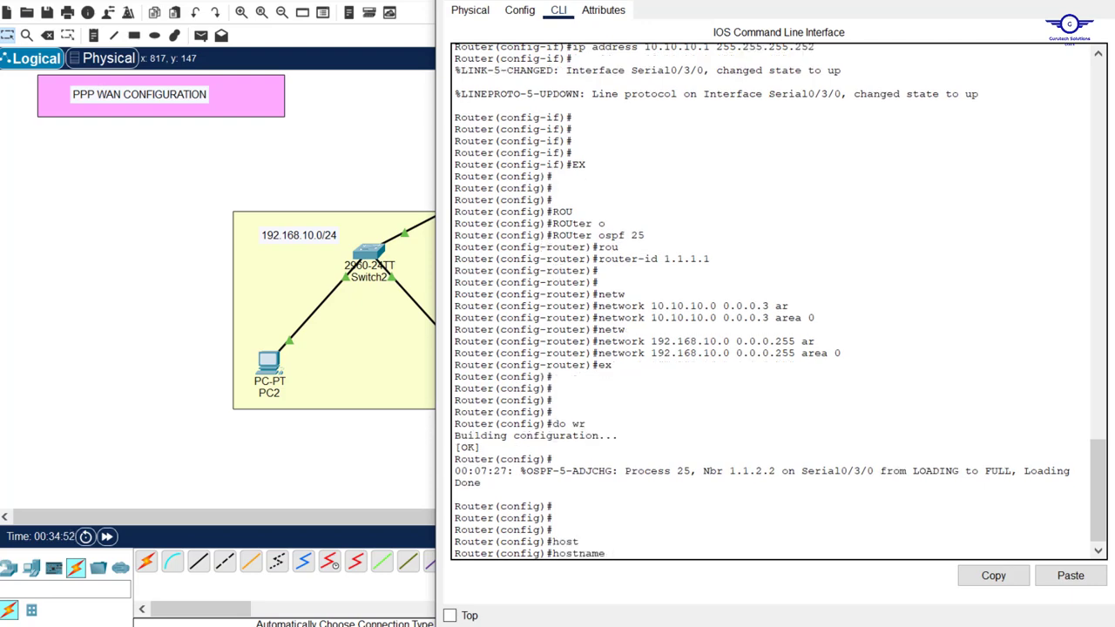
{"action": "left_click_drag", "start_coordinate": [782, 2], "coordinate": [740, 13]}
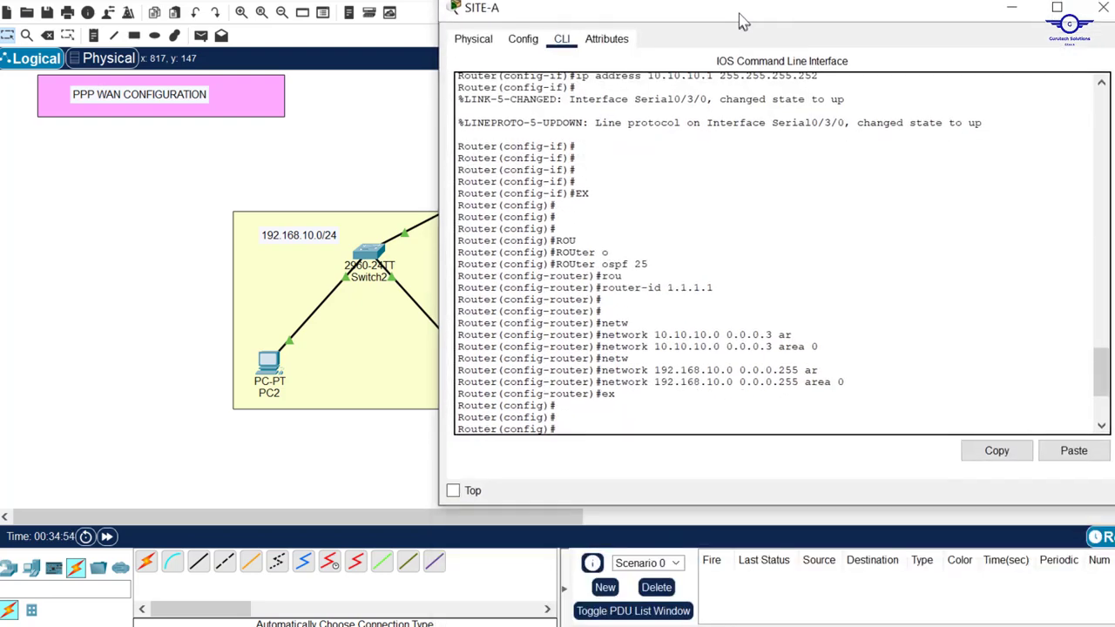
{"action": "key", "text": "Return"}
{"action": "key", "text": "Return"}
{"action": "key", "text": "Return"}
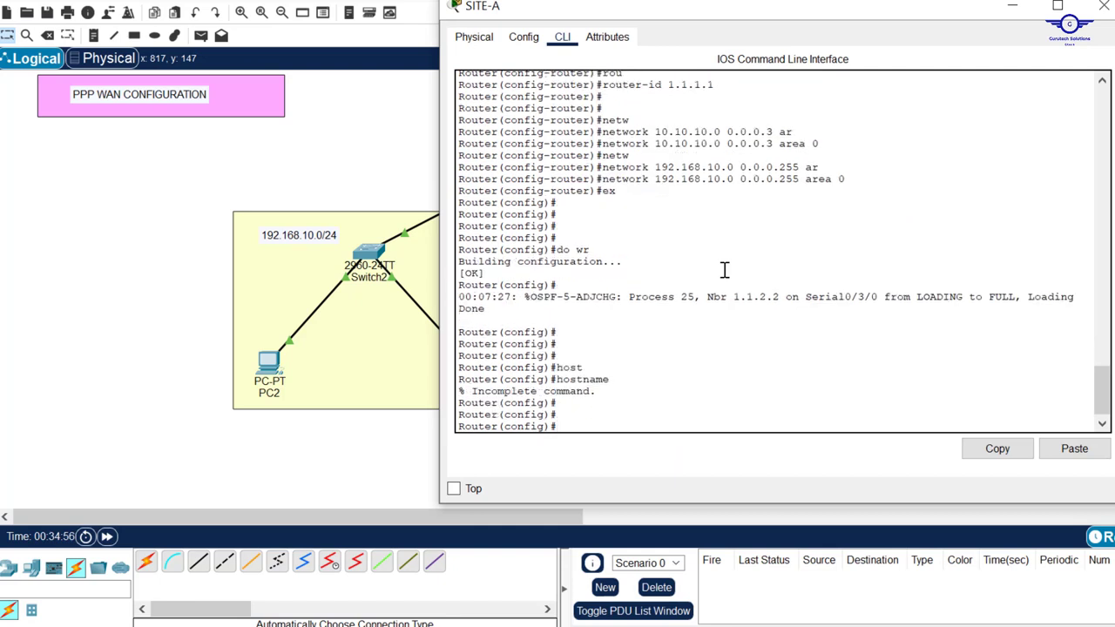
{"action": "key", "text": "Up"}
{"action": "type", "text": "SITE-"}
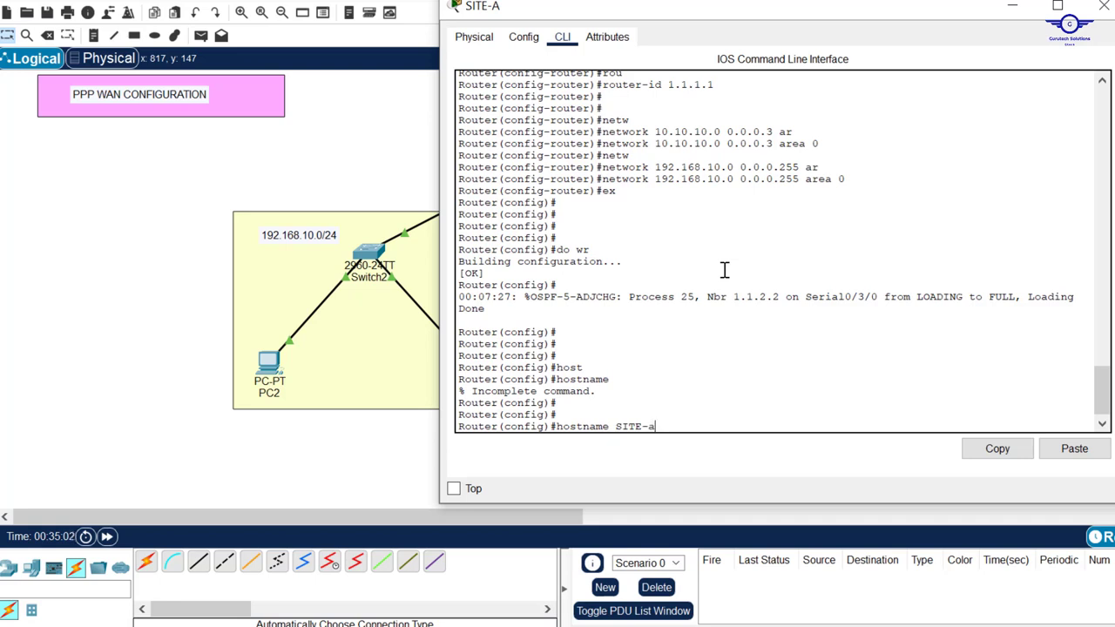
{"action": "type", "text": "A"}
{"action": "key", "text": "Return"}
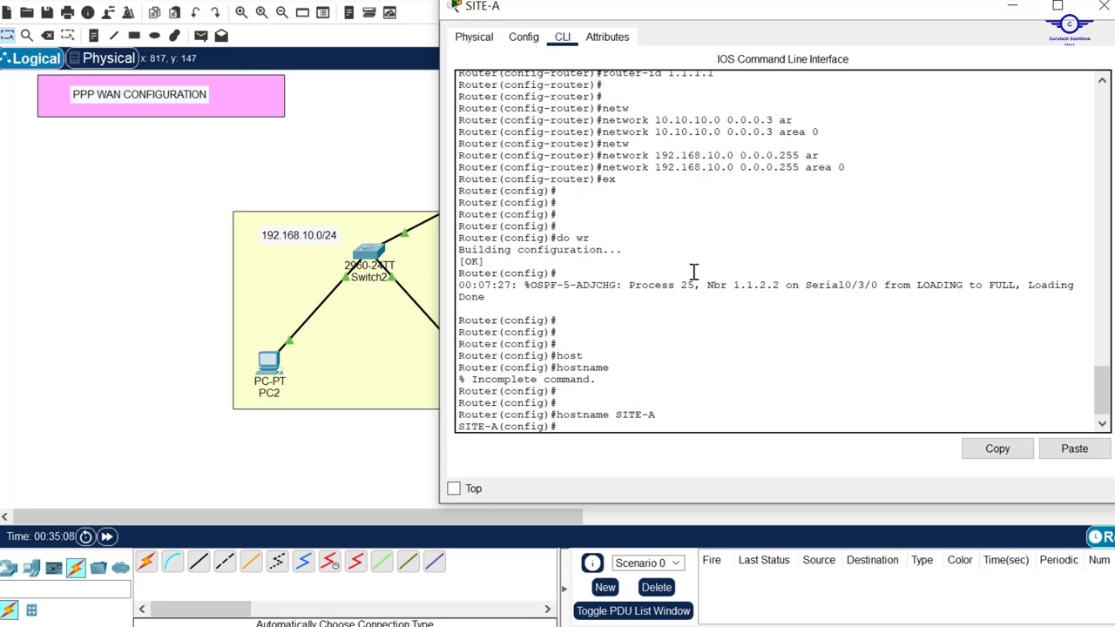
{"action": "left_click", "coordinate": [1013, 16]}
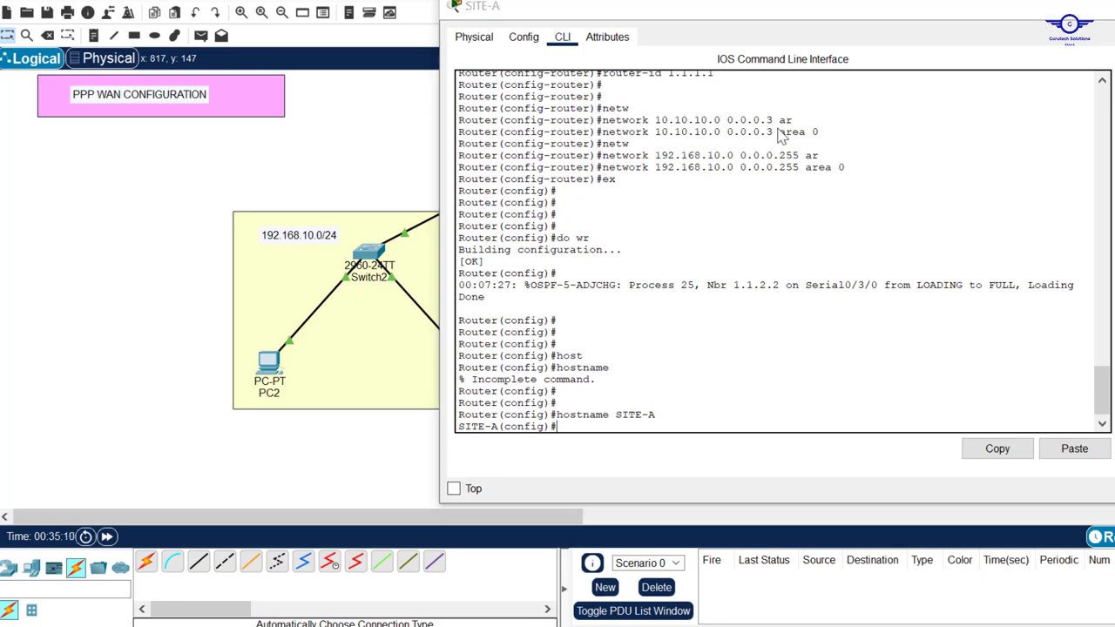
Set the second router's hostname to SITE-B and return to the topology
{"action": "left_click", "coordinate": [769, 170]}
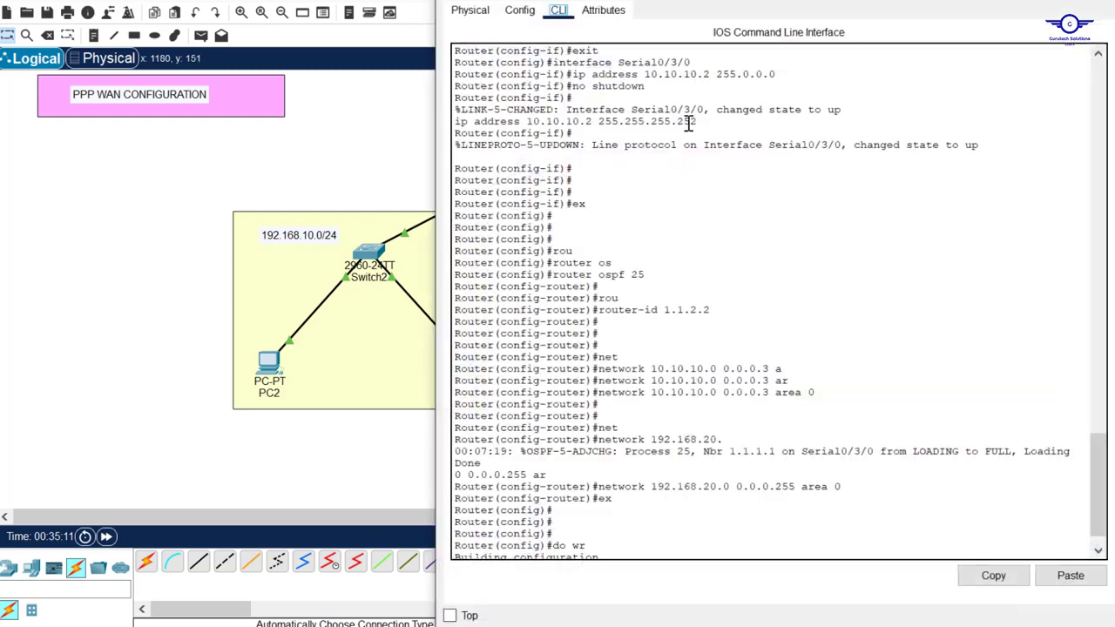
{"action": "left_click_drag", "start_coordinate": [716, 0], "coordinate": [720, 65]}
{"action": "scroll", "coordinate": [736, 270], "scroll_direction": "down", "scroll_amount": 6}
{"action": "type", "text": "h"}
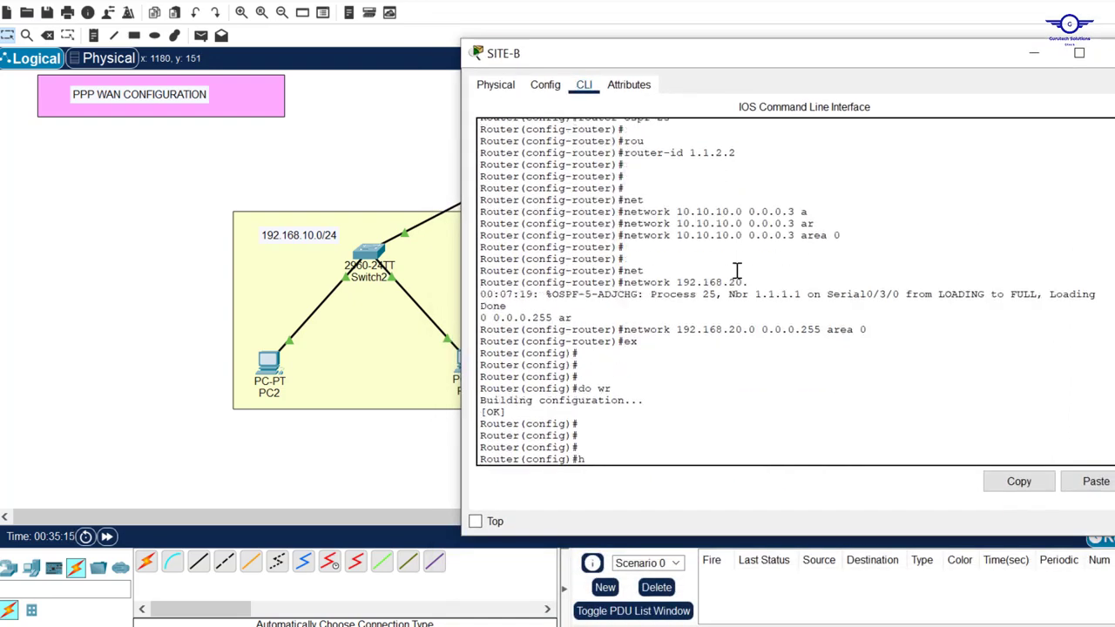
{"action": "type", "text": "ost"}
{"action": "key", "text": "Tab"}
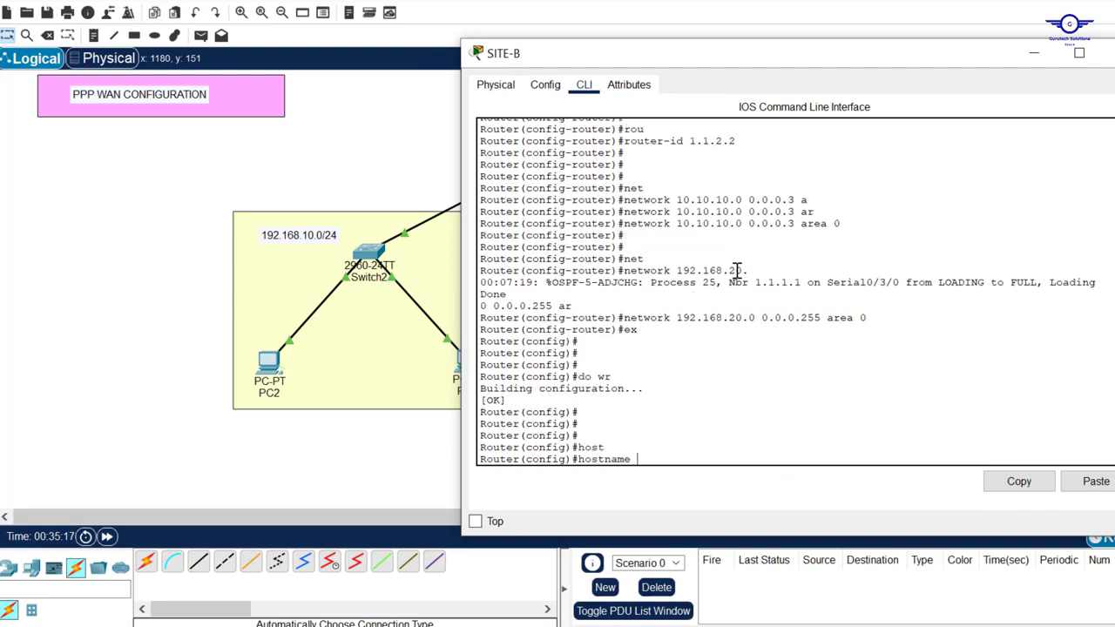
{"action": "key", "text": "Caps_Lock"}
{"action": "type", "text": "SI"}
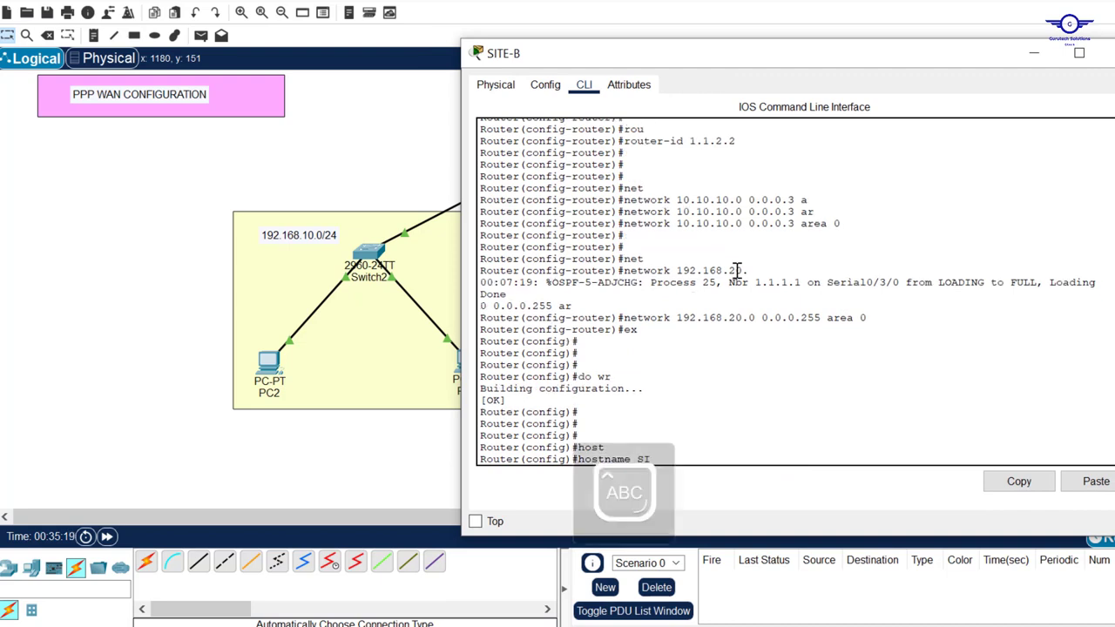
{"action": "type", "text": "TE-B"}
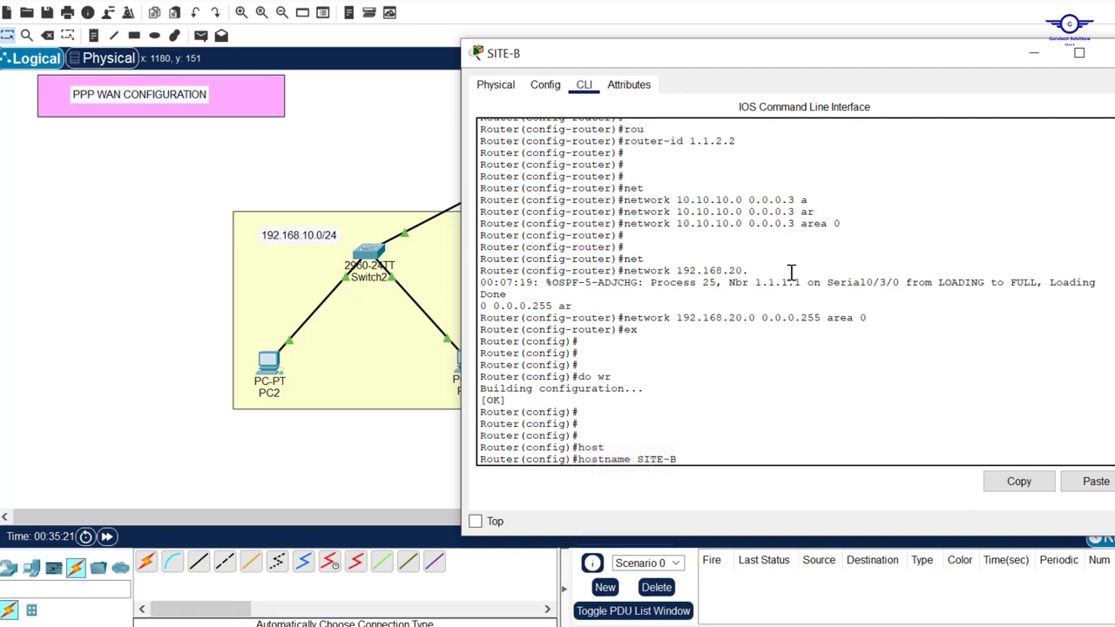
{"action": "key", "text": "Return"}
{"action": "key", "text": "Return"}
{"action": "key", "text": "Return"}
{"action": "key", "text": "Return"}
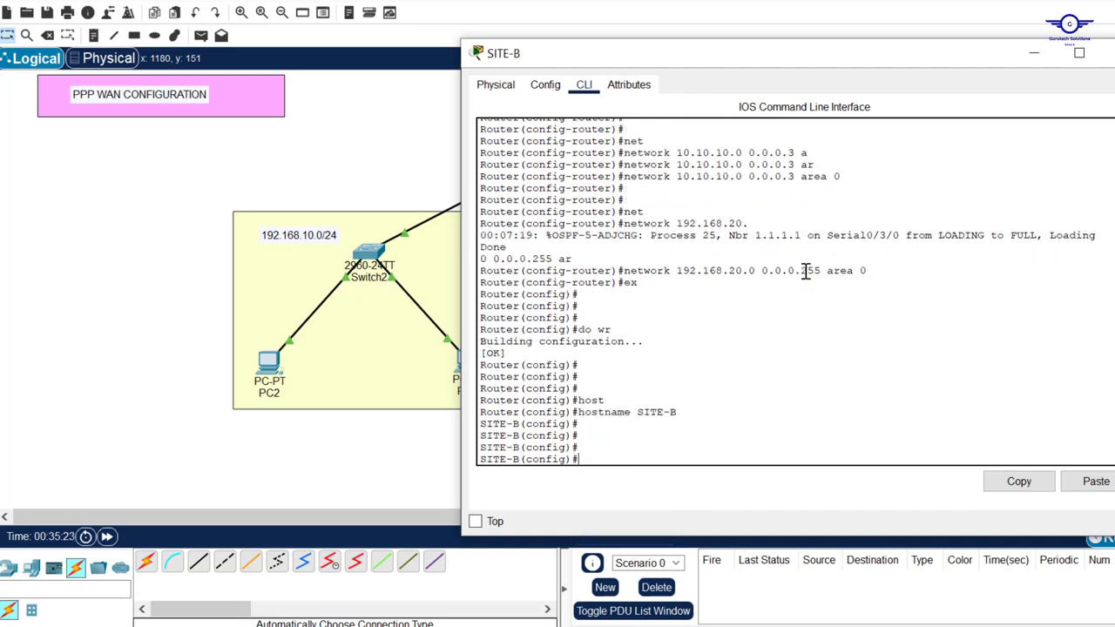
{"action": "left_click", "coordinate": [402, 136]}
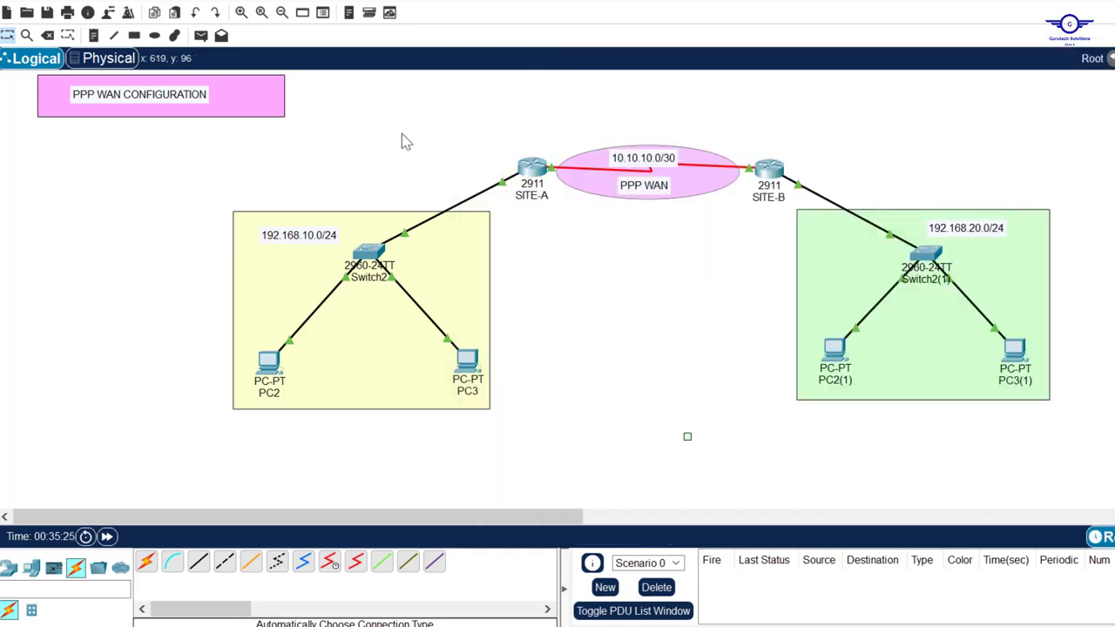
Open SITE-A's command line, check the new SITE-A name, and begin a 'username' command
{"action": "mouse_move", "coordinate": [528, 166]}
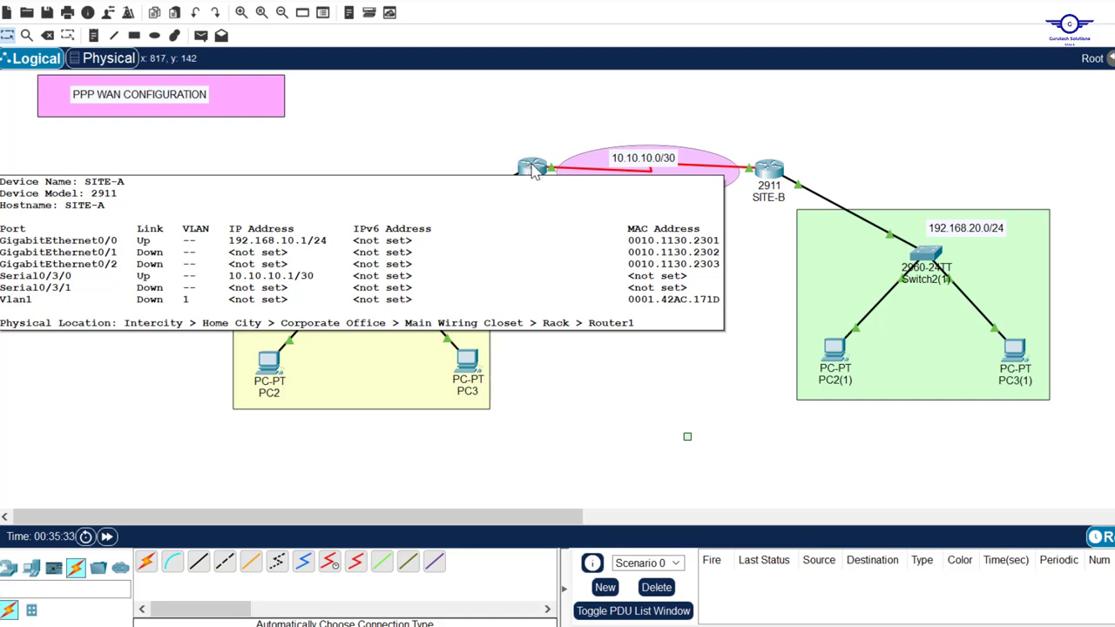
{"action": "left_click", "coordinate": [529, 166]}
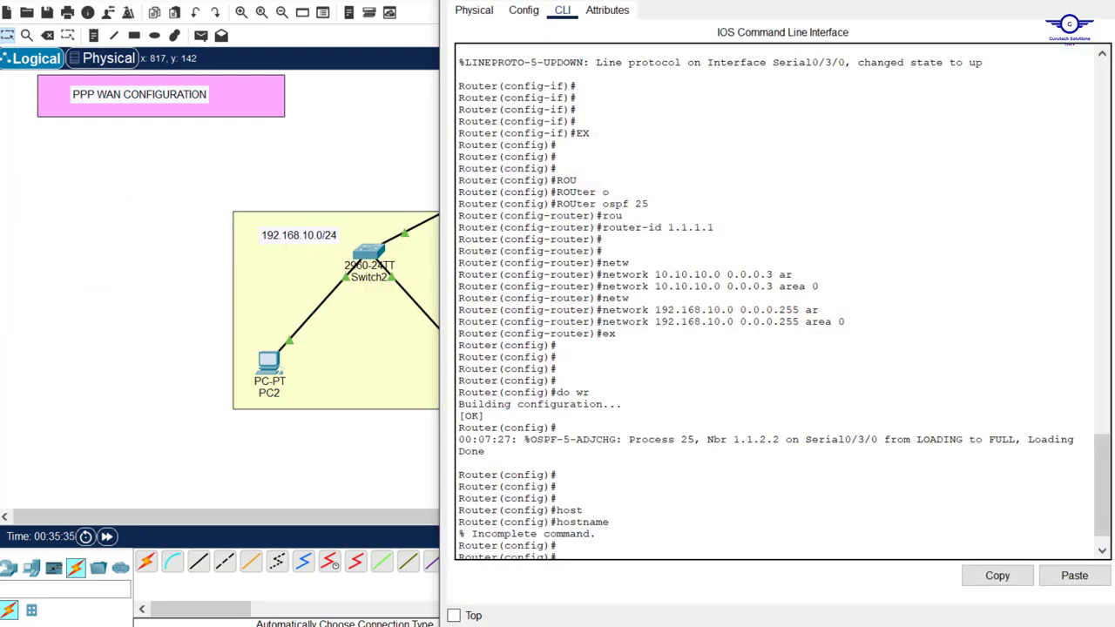
{"action": "left_click_drag", "start_coordinate": [723, 0], "coordinate": [686, 74]}
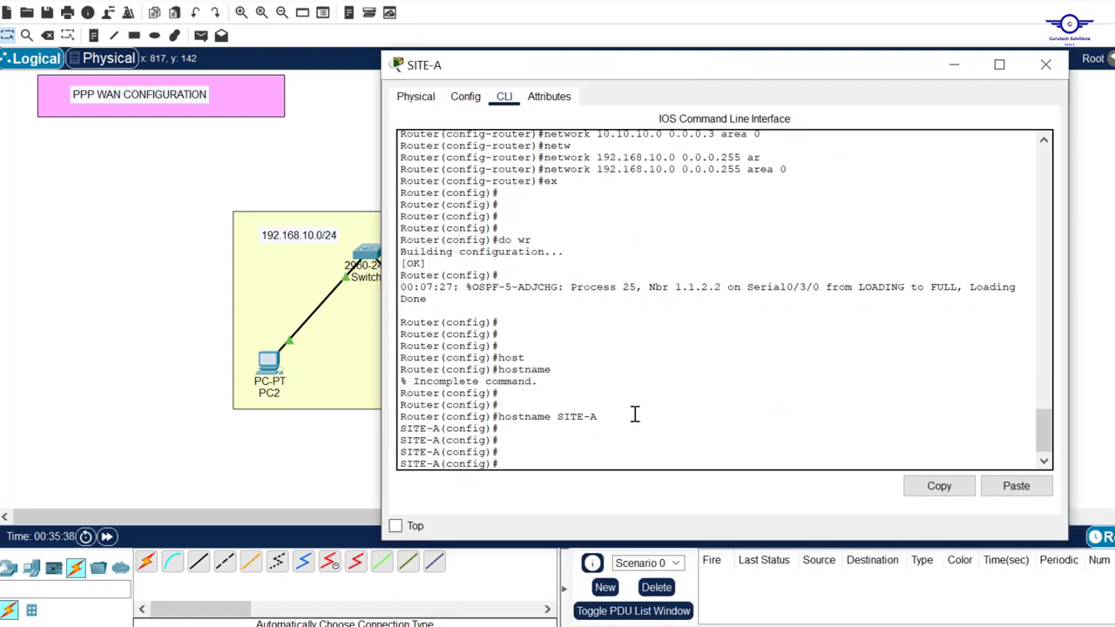
{"action": "left_click_drag", "start_coordinate": [599, 416], "coordinate": [560, 418]}
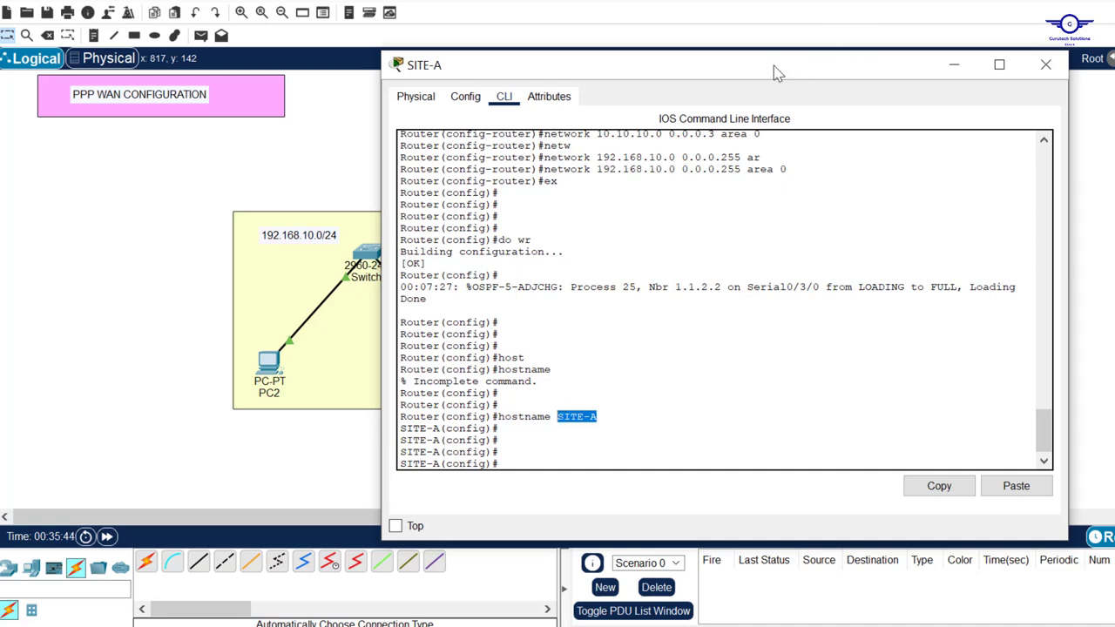
{"action": "left_click_drag", "start_coordinate": [809, 73], "coordinate": [710, 62]}
{"action": "left_click", "coordinate": [473, 421]}
{"action": "type", "text": "user"}
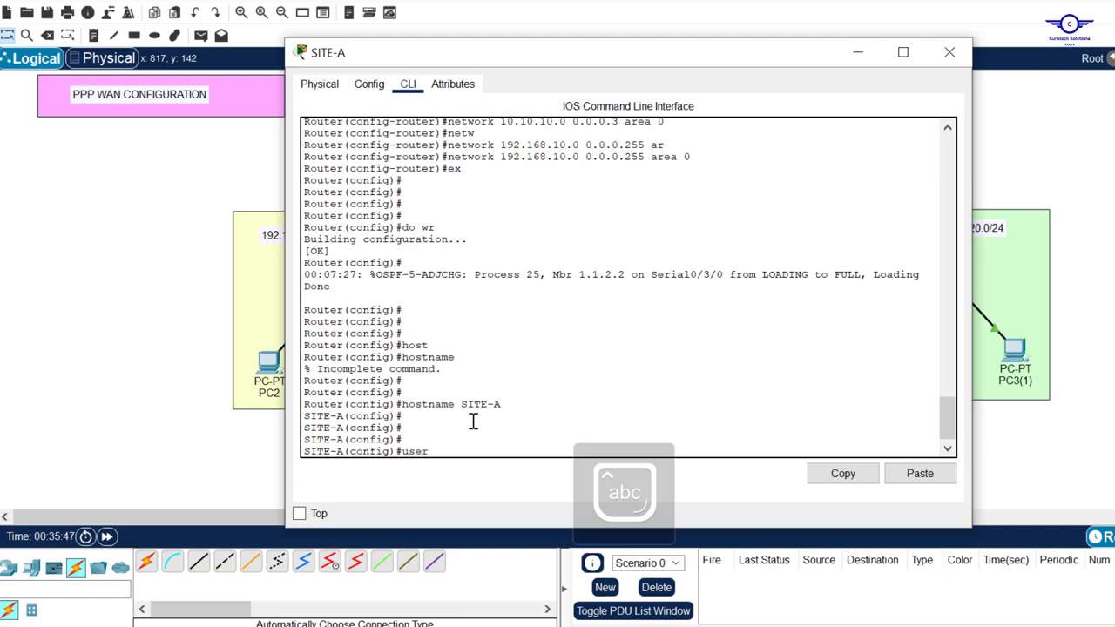
{"action": "key", "text": "Tab"}
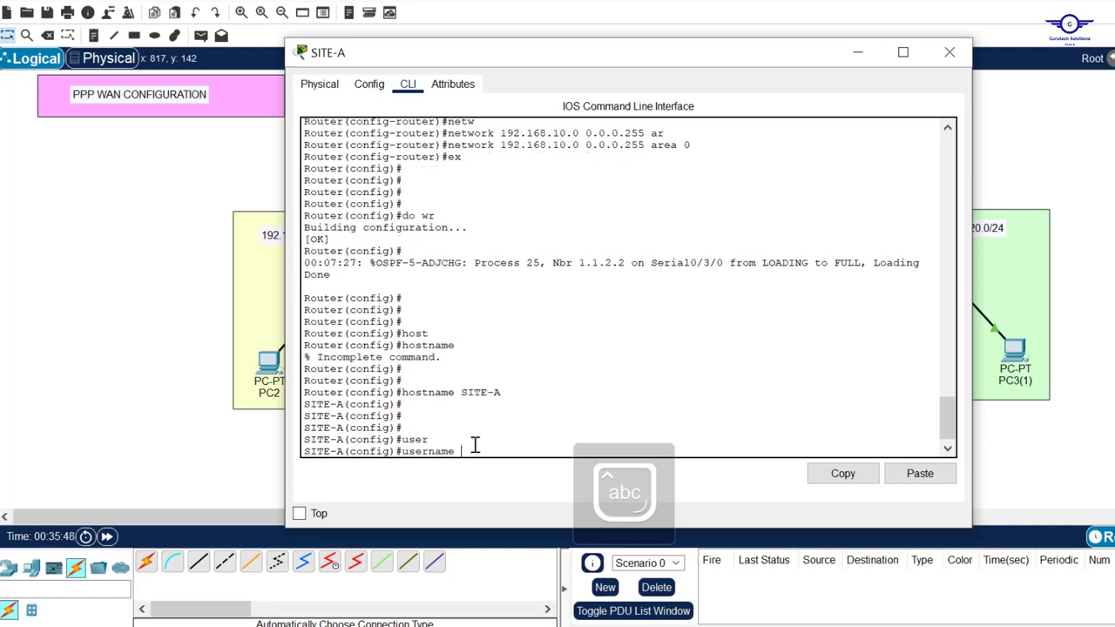
Glance at SITE-B's window, then come back to SITE-A's command line
{"action": "left_click", "coordinate": [1046, 178]}
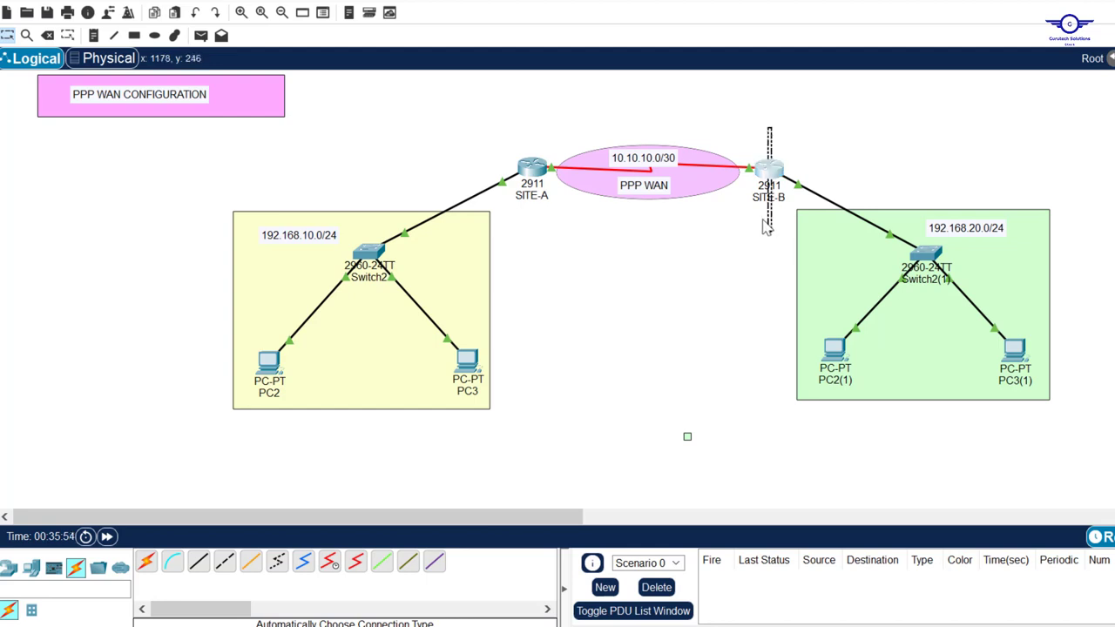
{"action": "left_click", "coordinate": [775, 172]}
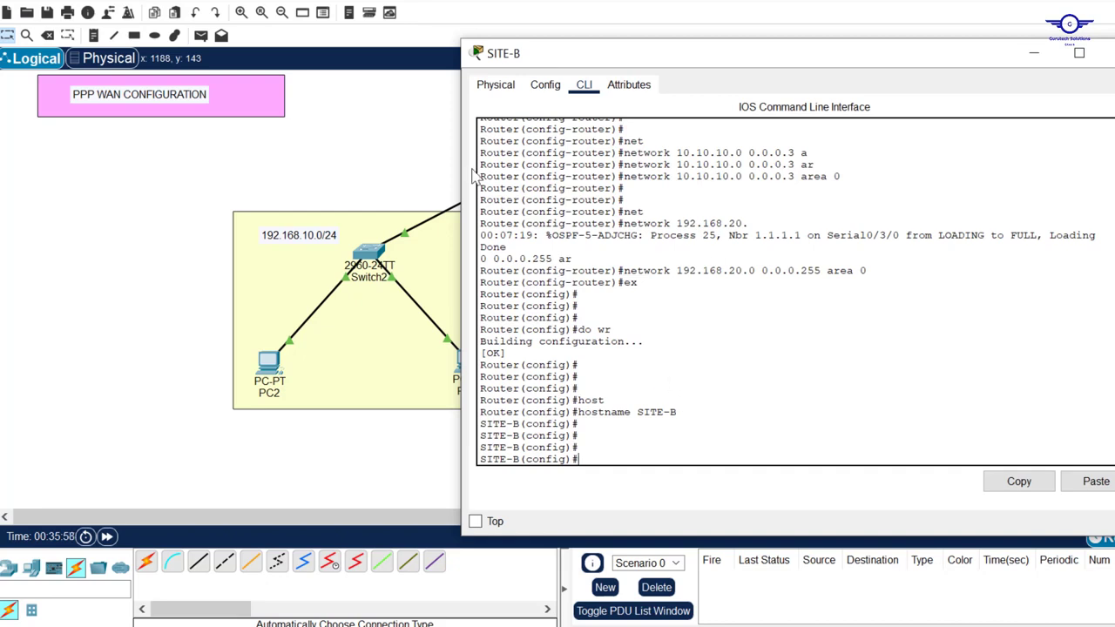
{"action": "left_click", "coordinate": [442, 146]}
{"action": "left_click", "coordinate": [535, 175]}
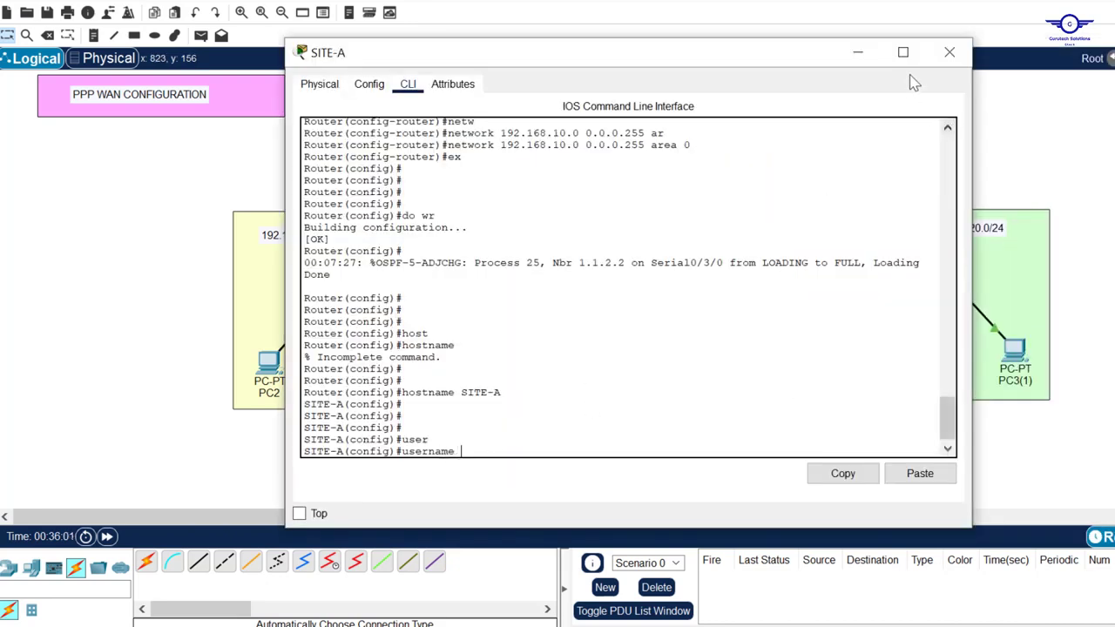
On SITE-A, type the username SITE-B entry with the shared CHAP password
{"action": "left_click_drag", "start_coordinate": [970, 104], "coordinate": [740, 109]}
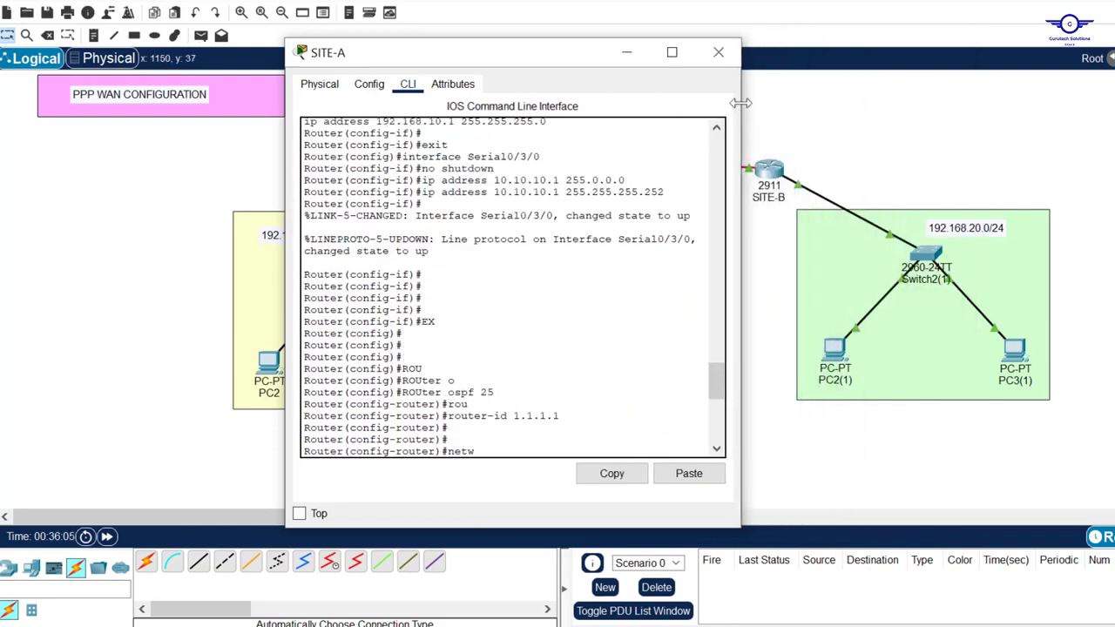
{"action": "left_click_drag", "start_coordinate": [741, 106], "coordinate": [969, 106]}
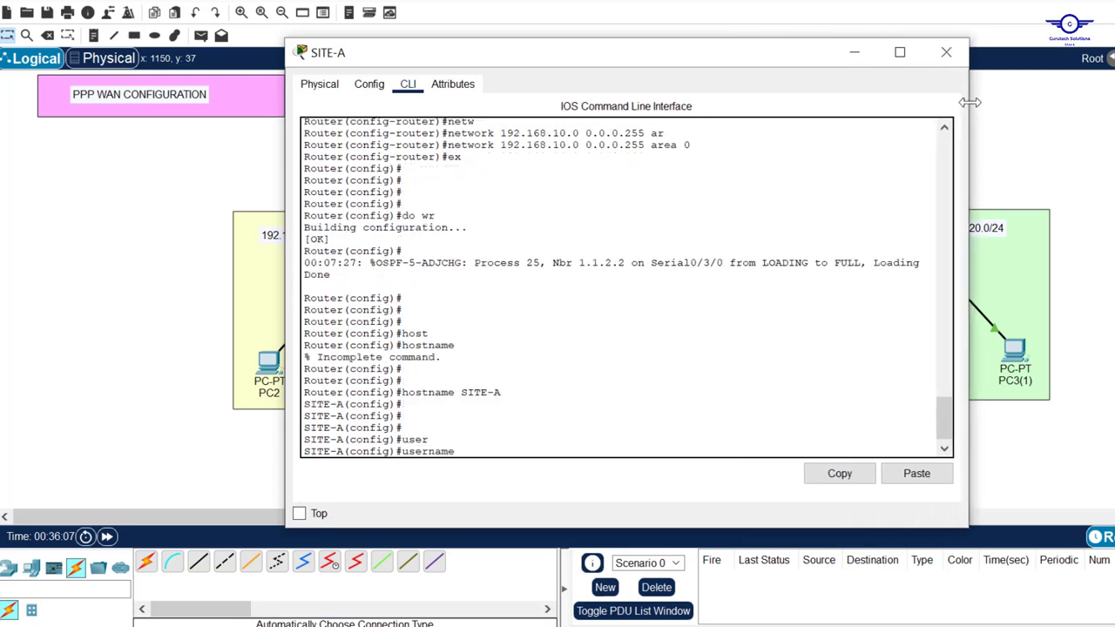
{"action": "key", "text": "Caps_Lock"}
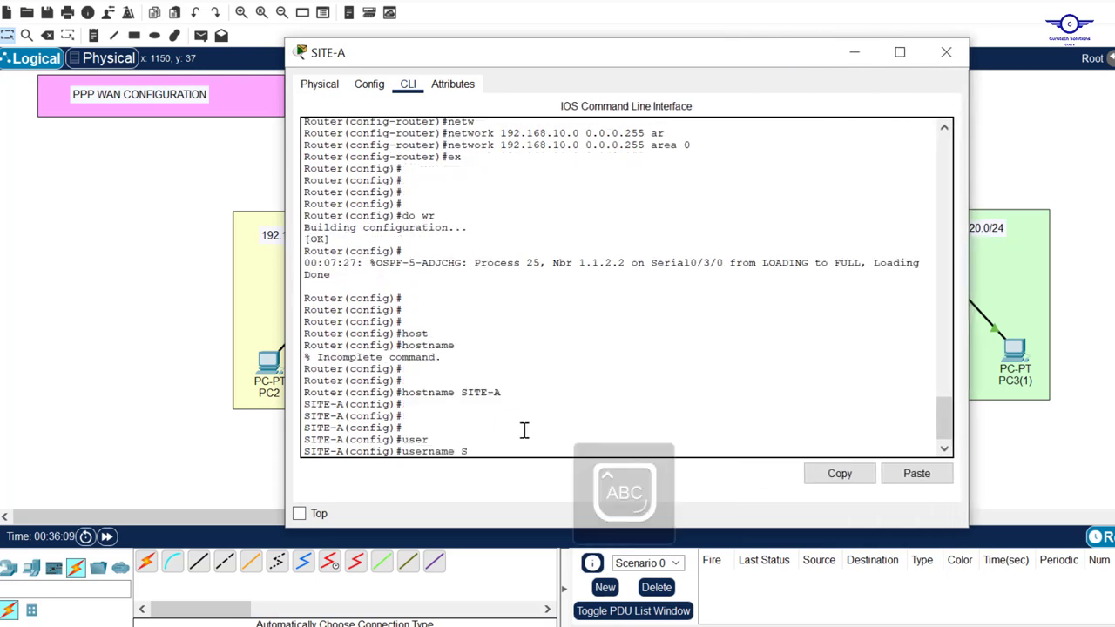
{"action": "type", "text": "TE-B"}
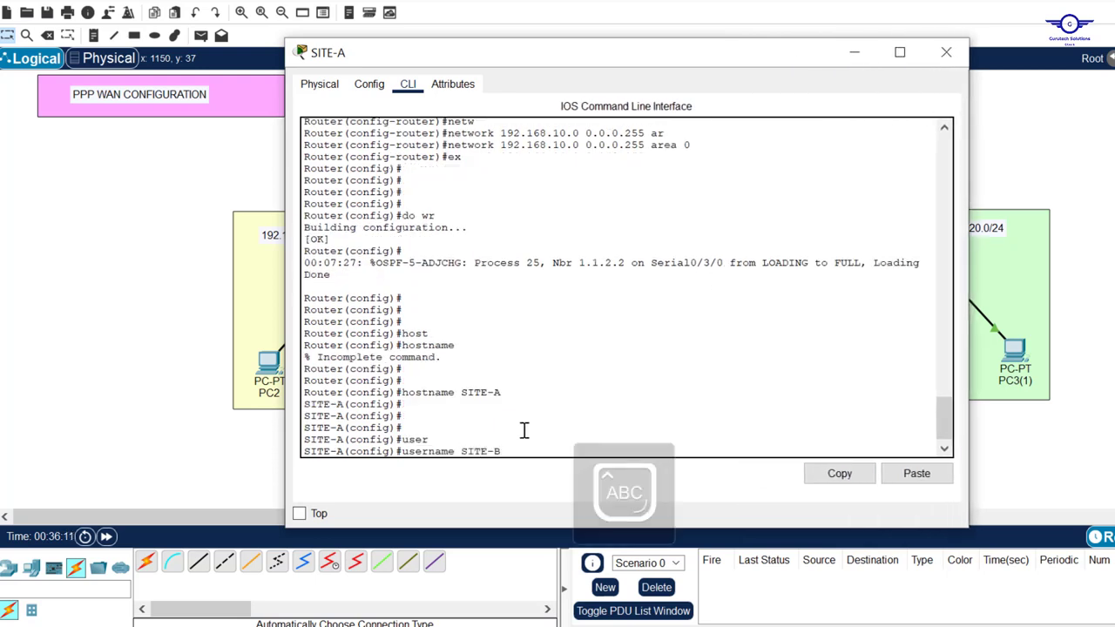
{"action": "key", "text": "Caps_Lock"}
{"action": "type", "text": "pas"}
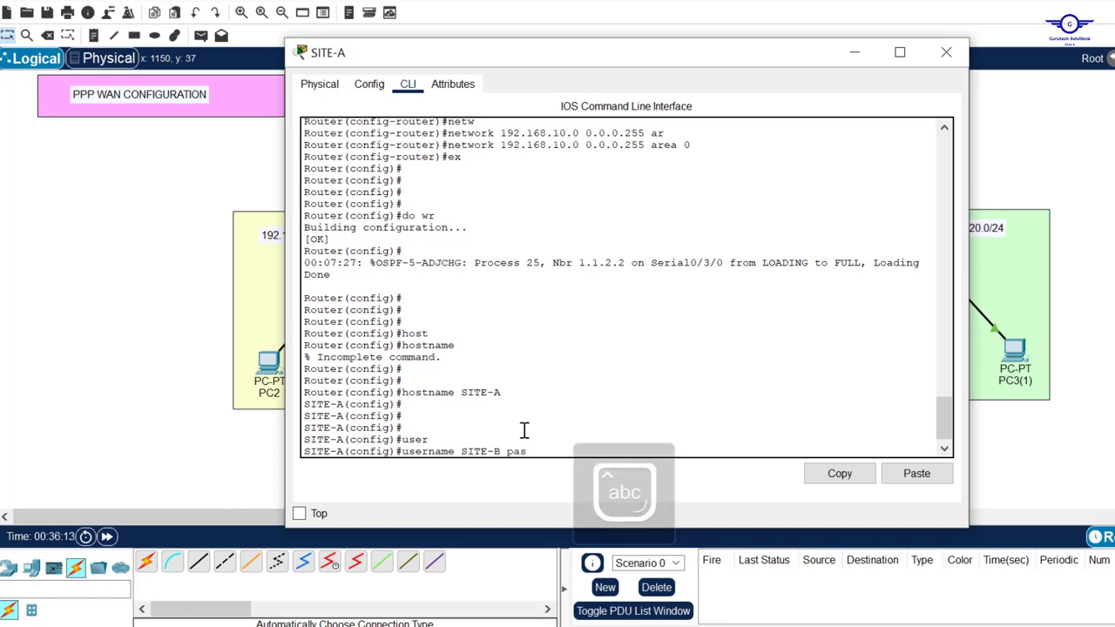
{"action": "key", "text": "Tab"}
{"action": "type", "text": "cisc"}
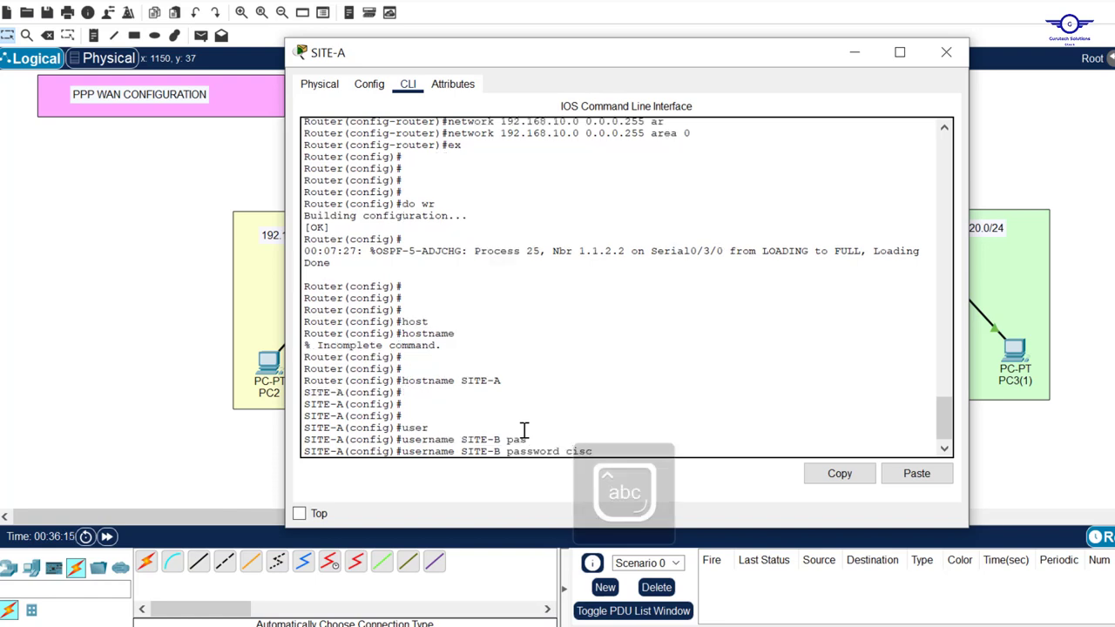
{"action": "type", "text": "o"}
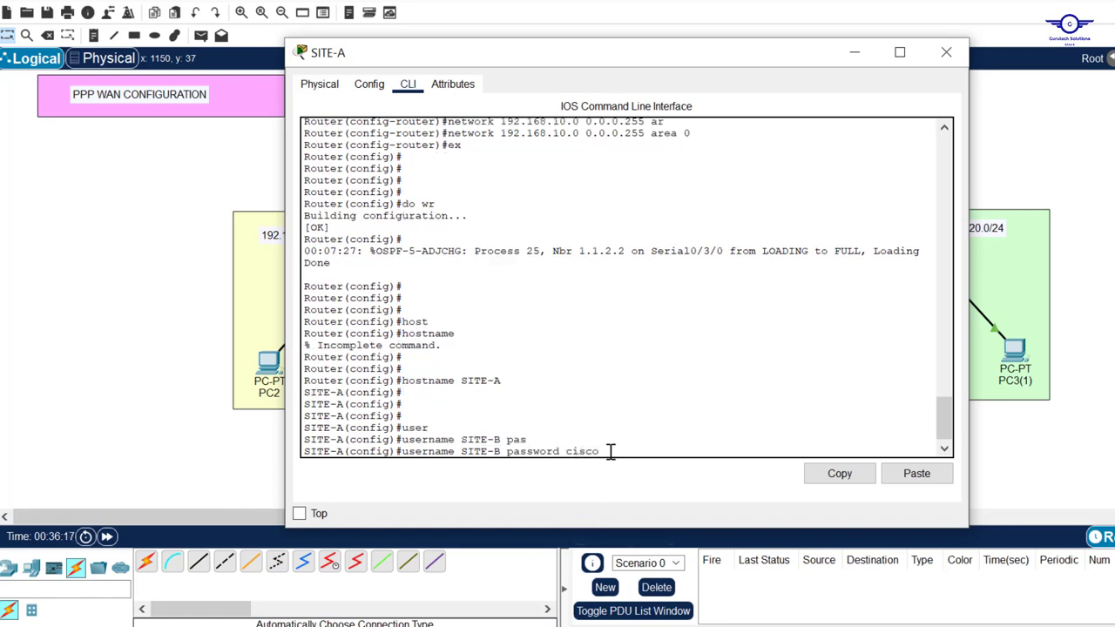
Check the WAN link, then apply the SITE-B username entry and return to the topology
{"action": "left_click_drag", "start_coordinate": [611, 452], "coordinate": [565, 451]}
{"action": "left_click_drag", "start_coordinate": [730, 55], "coordinate": [737, 227]}
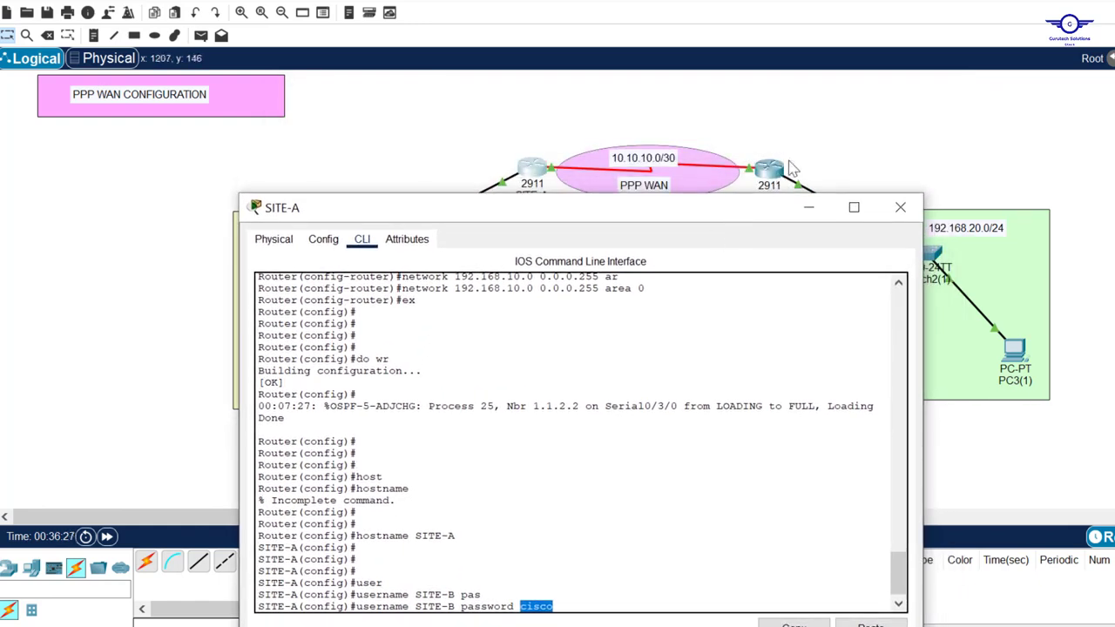
{"action": "left_click", "coordinate": [814, 142]}
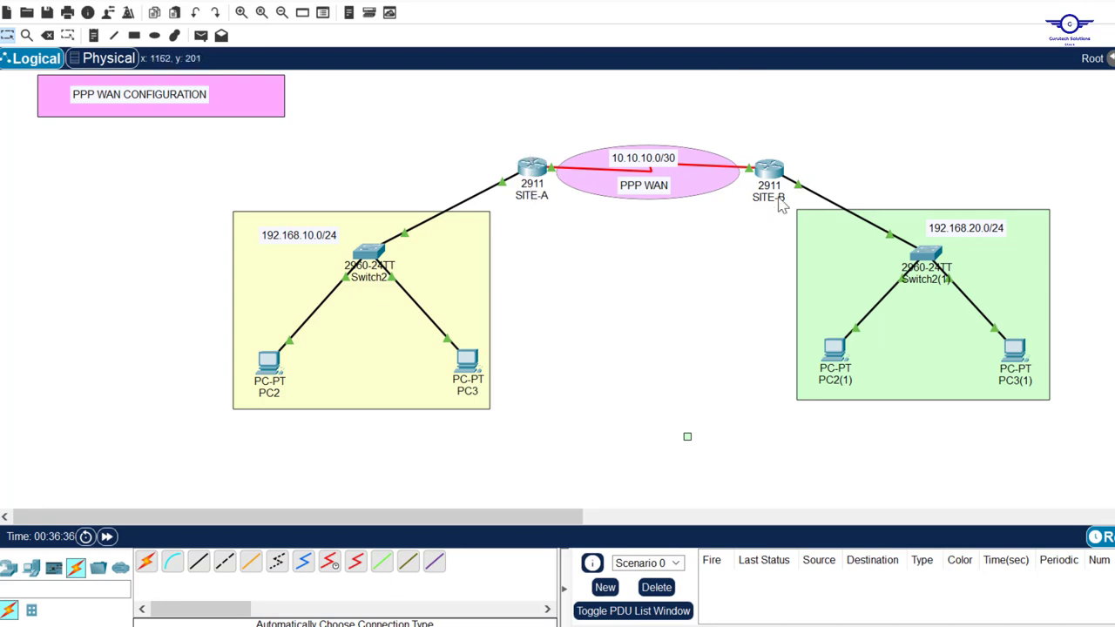
{"action": "left_click", "coordinate": [531, 170]}
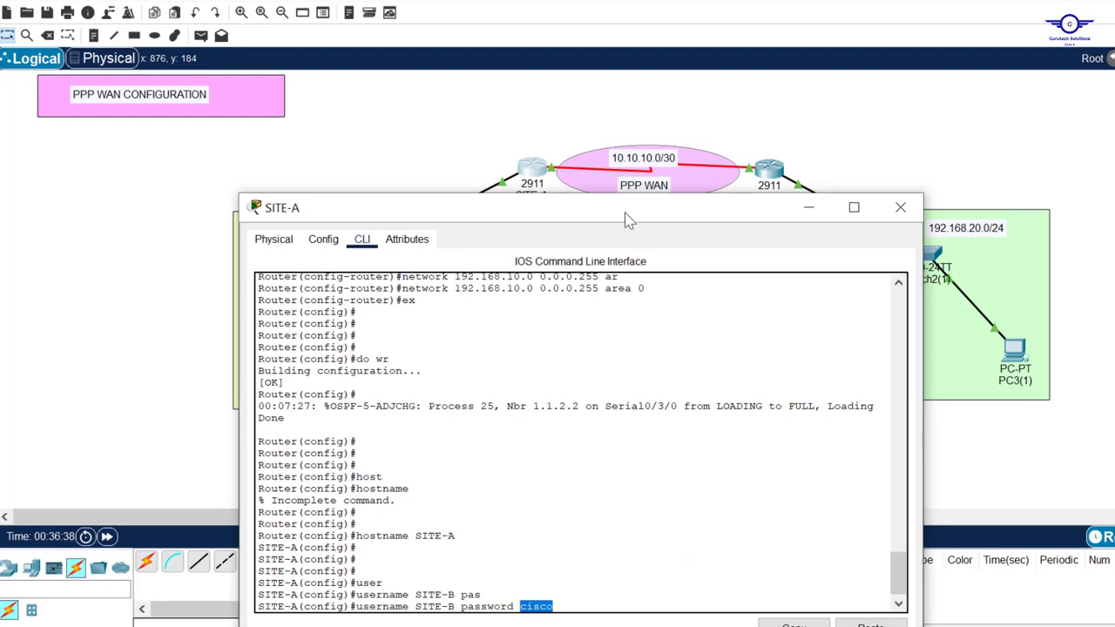
{"action": "left_click_drag", "start_coordinate": [627, 218], "coordinate": [715, 43]}
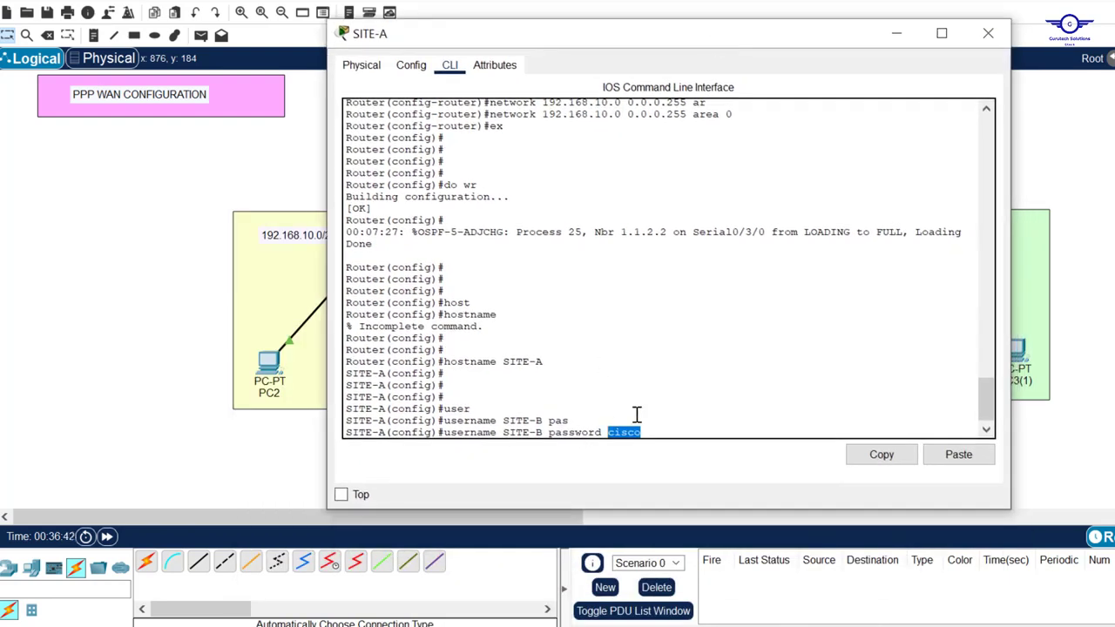
{"action": "key", "text": "Return"}
{"action": "key", "text": "Return"}
{"action": "key", "text": "Return"}
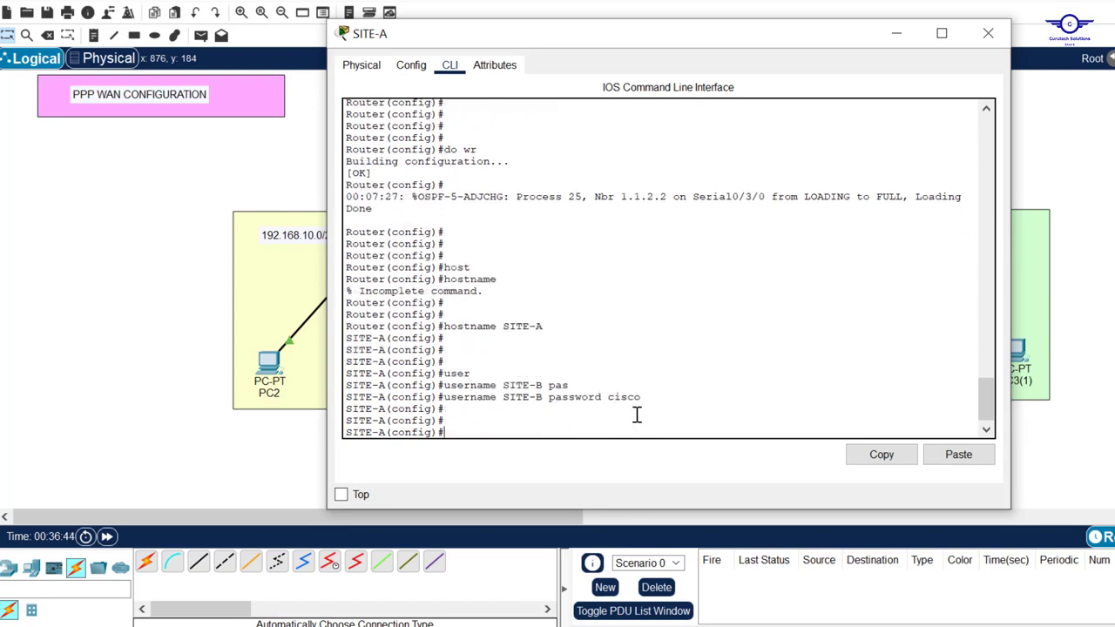
{"action": "left_click", "coordinate": [1102, 191]}
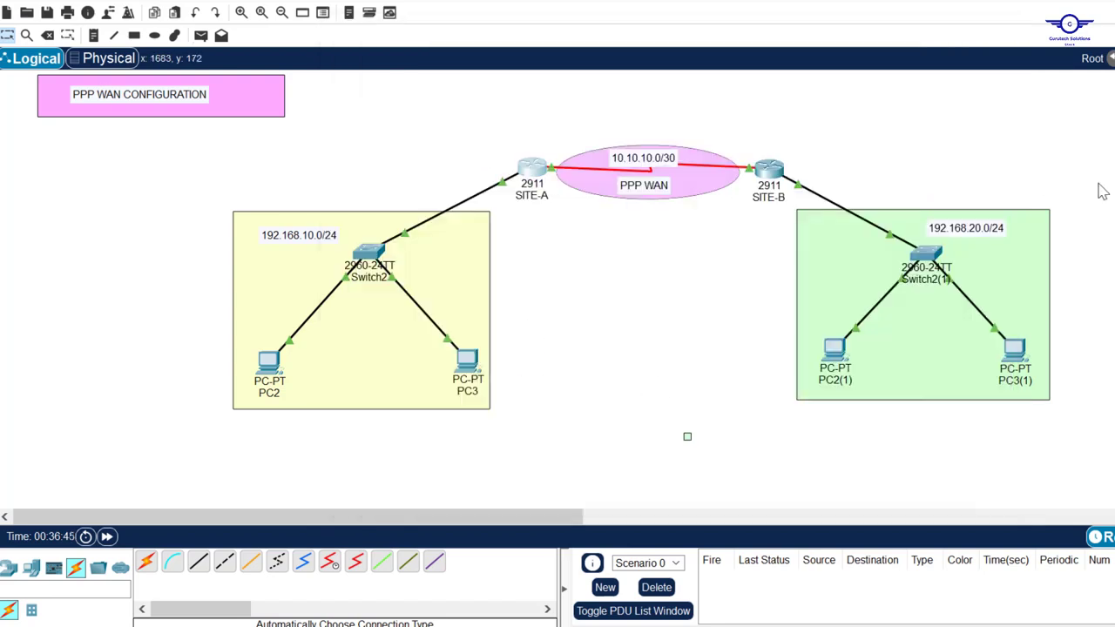
Add local username SITE-A with the matching shared password on SITE-B and close its window
{"action": "left_click", "coordinate": [770, 171]}
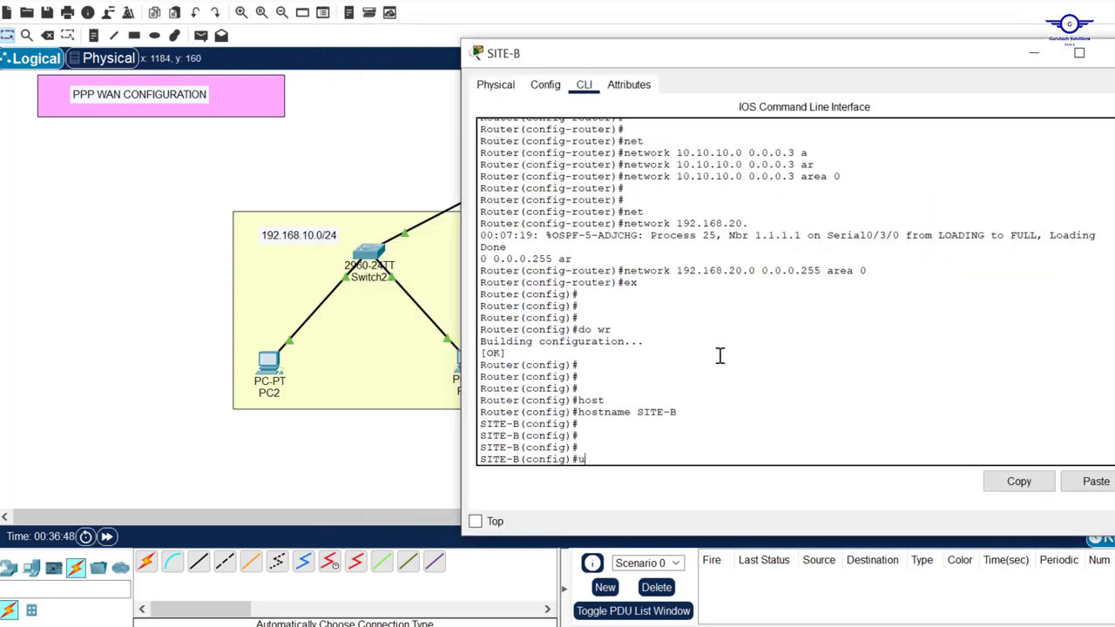
{"action": "type", "text": "user"}
{"action": "key", "text": "Tab"}
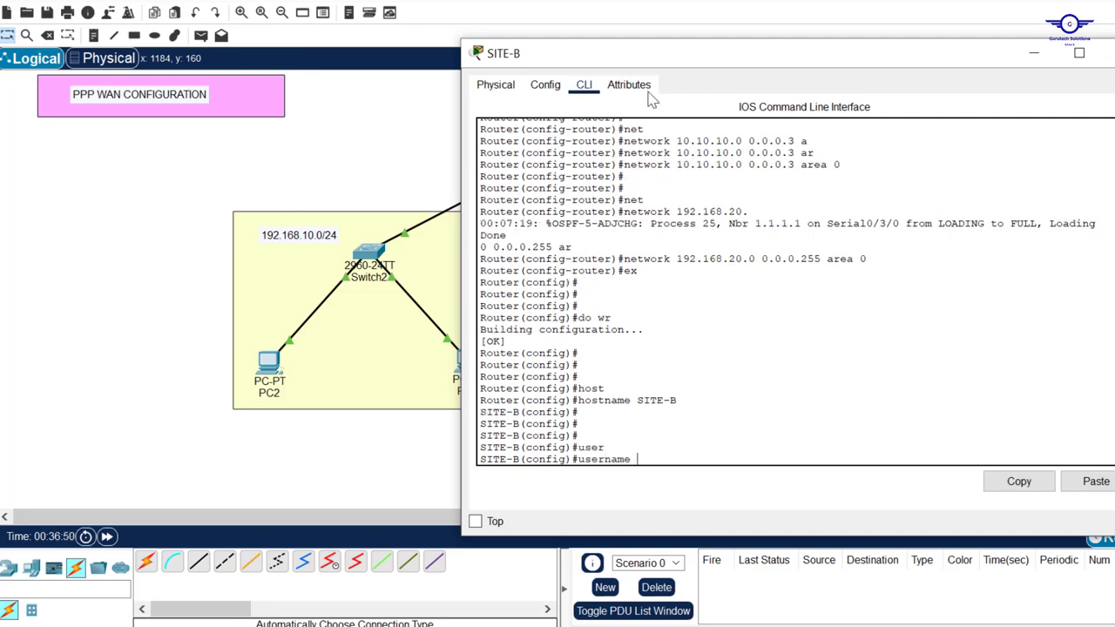
{"action": "left_click_drag", "start_coordinate": [688, 61], "coordinate": [748, 98]}
{"action": "type", "text": "SI"}
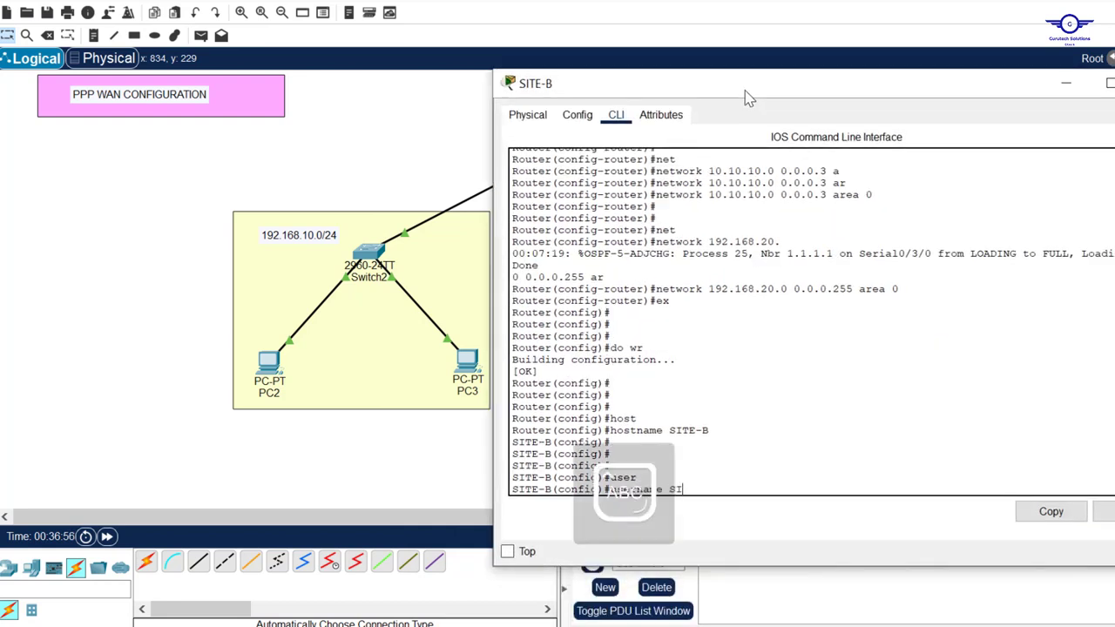
{"action": "type", "text": "TE-A pa"}
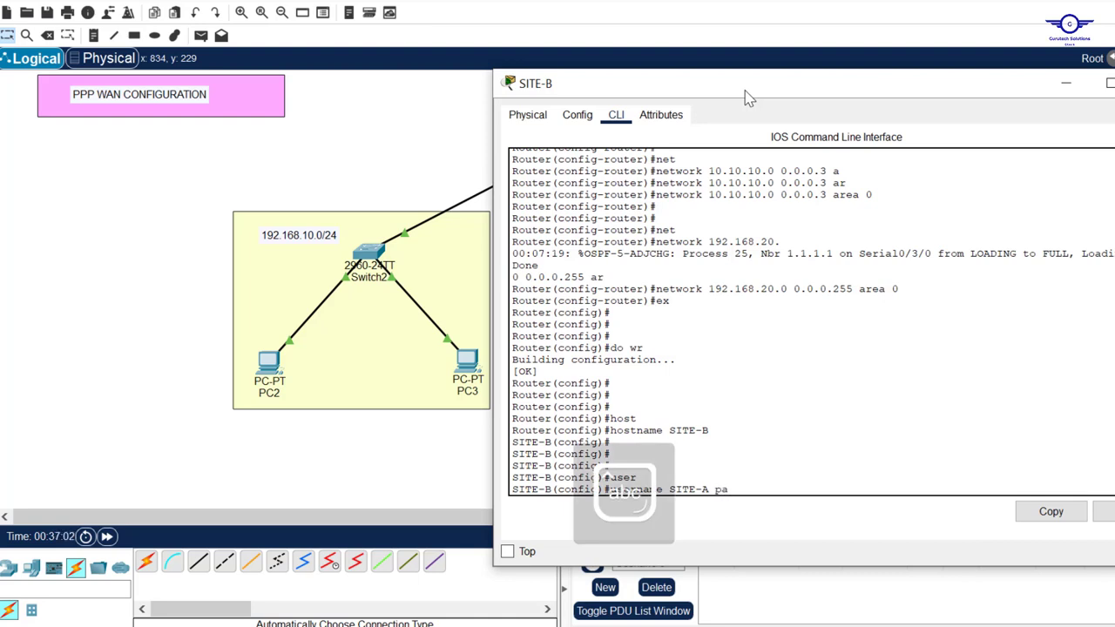
{"action": "key", "text": "Tab"}
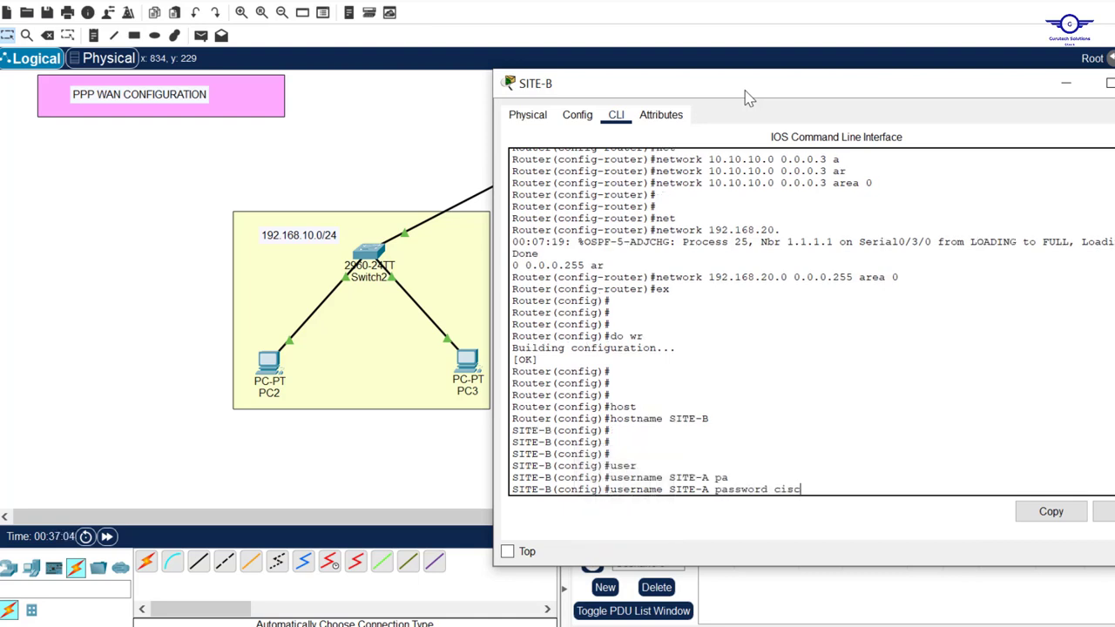
{"action": "type", "text": "cisco"}
{"action": "key", "text": "Return"}
{"action": "key", "text": "Return"}
{"action": "key", "text": "Return"}
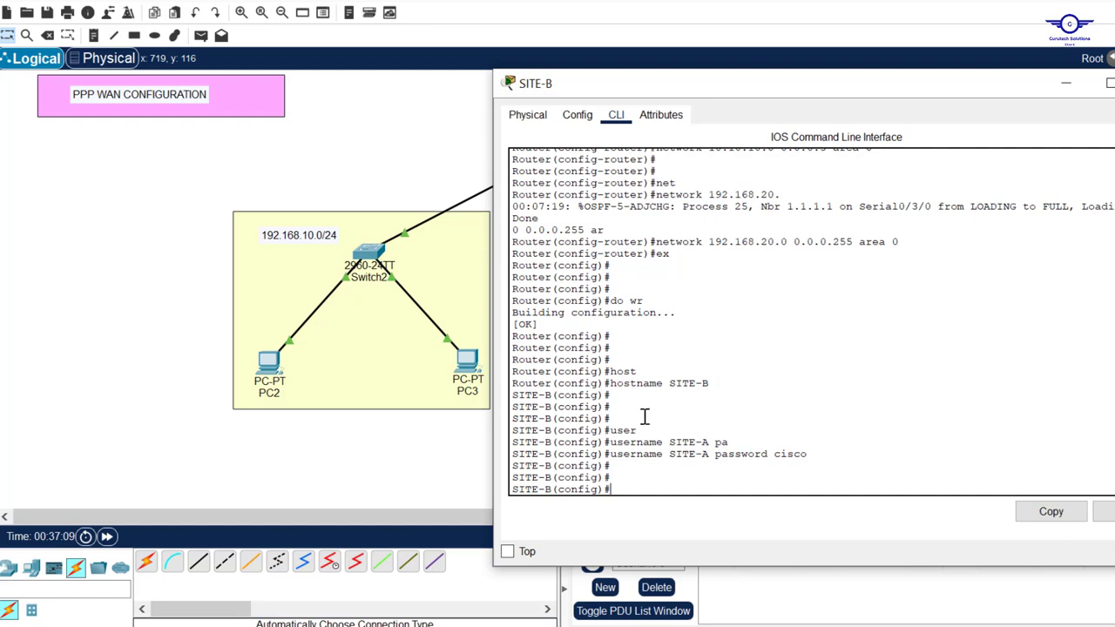
{"action": "left_click", "coordinate": [461, 155]}
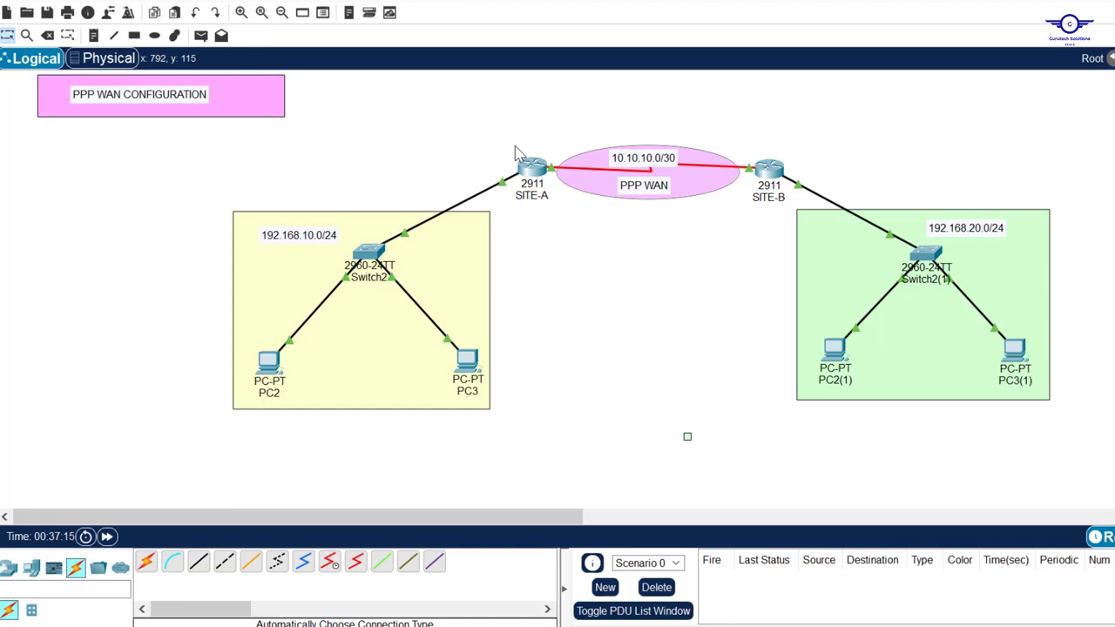
Confirm SITE-A's WAN link is on Se0/3/0, then reopen SITE-A's command line
{"action": "left_click", "coordinate": [528, 168]}
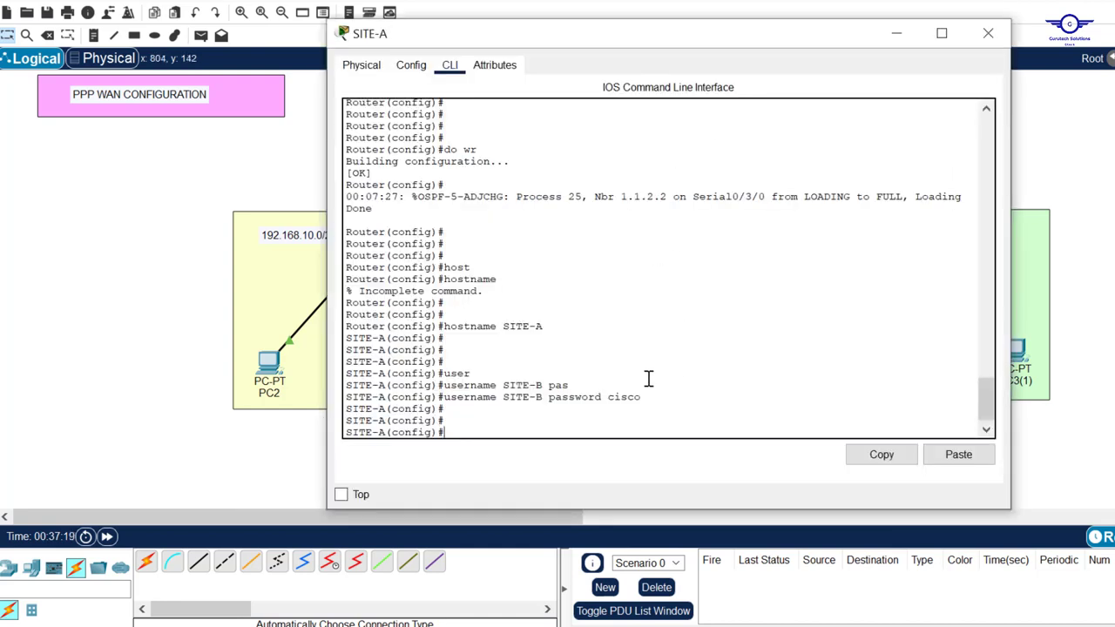
{"action": "key", "text": "Return"}
{"action": "key", "text": "Return"}
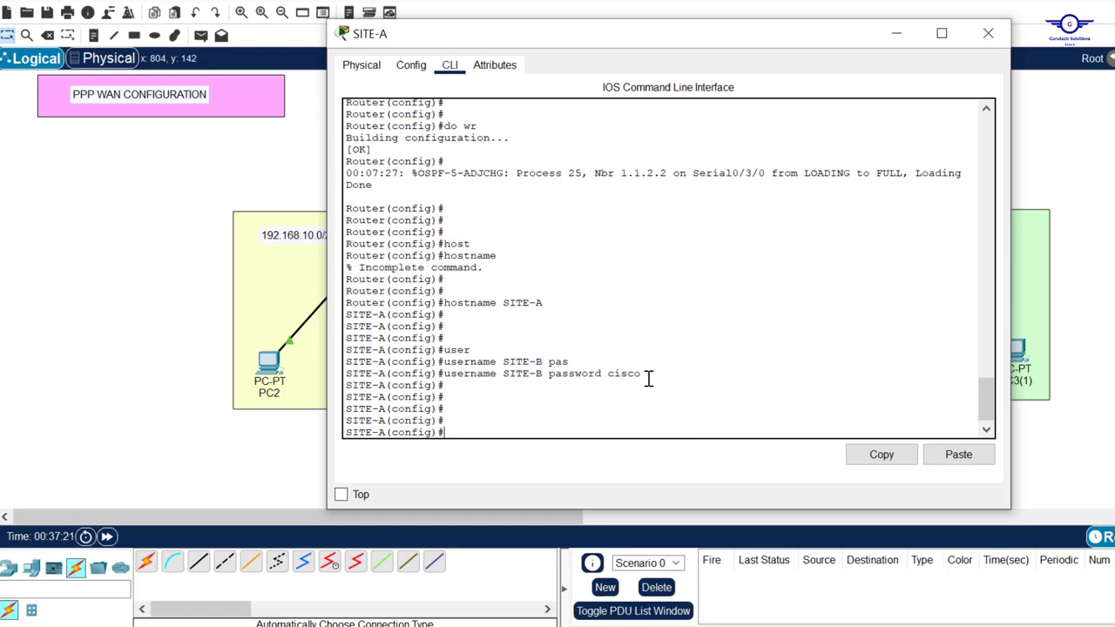
{"action": "left_click", "coordinate": [896, 34]}
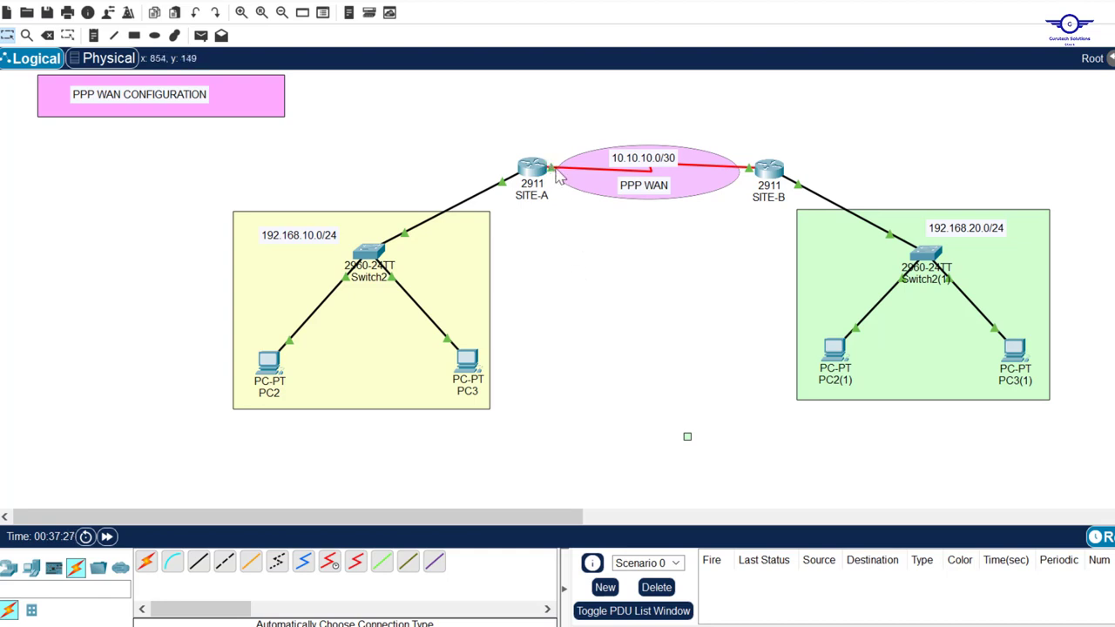
{"action": "mouse_move", "coordinate": [558, 174]}
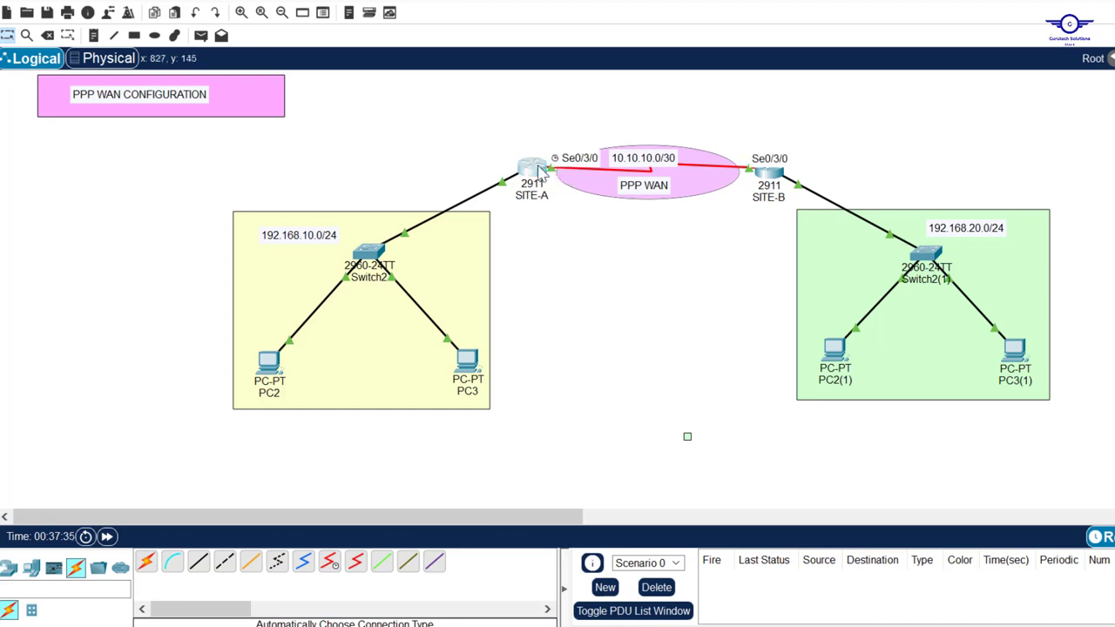
{"action": "left_click", "coordinate": [535, 169]}
{"action": "left_click_drag", "start_coordinate": [590, 1], "coordinate": [627, 51]}
Set 'encapsulation ppp' on SITE-A's Serial0/3/0 interface
{"action": "left_click", "coordinate": [620, 321]}
{"action": "key", "text": "Return"}
{"action": "key", "text": "Return"}
{"action": "key", "text": "Return"}
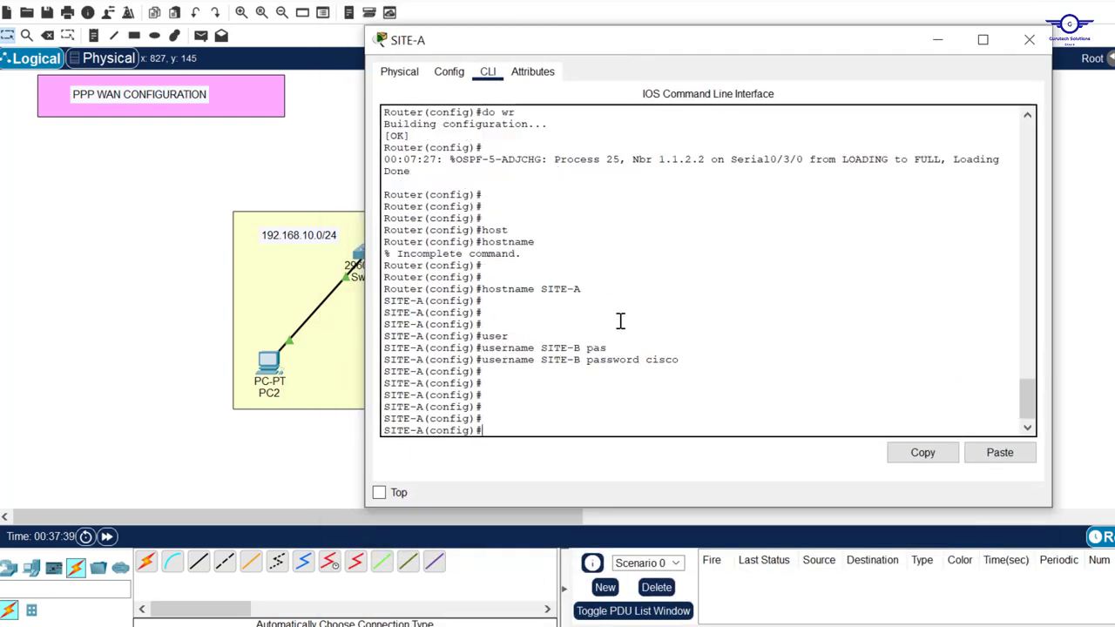
{"action": "type", "text": "int se"}
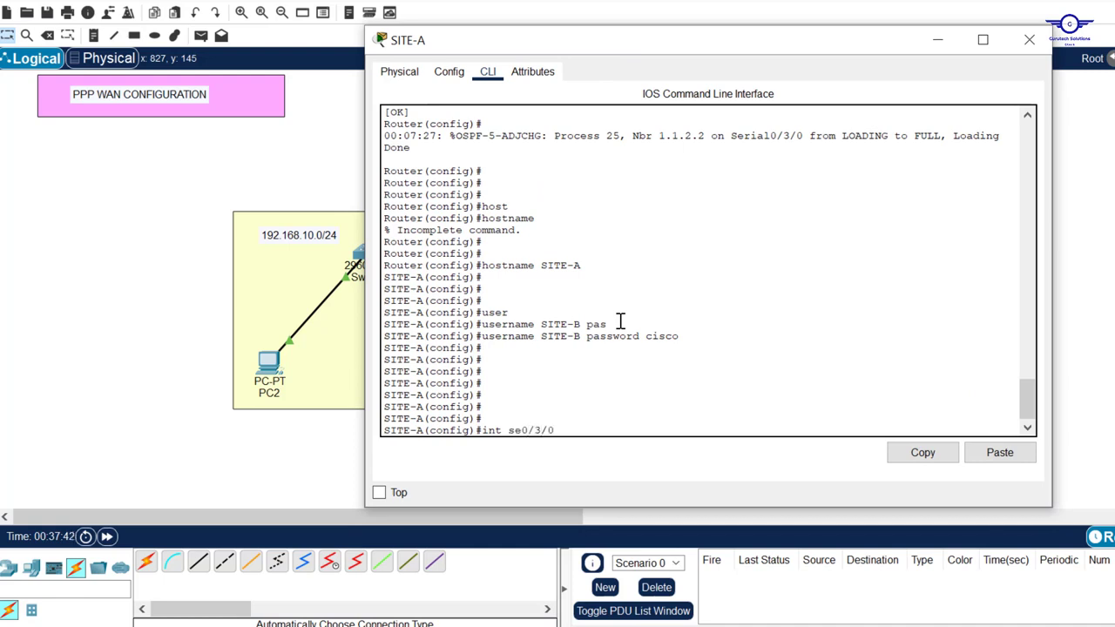
{"action": "type", "text": "0/3/0"}
{"action": "key", "text": "Return"}
{"action": "key", "text": "Return"}
{"action": "key", "text": "Return"}
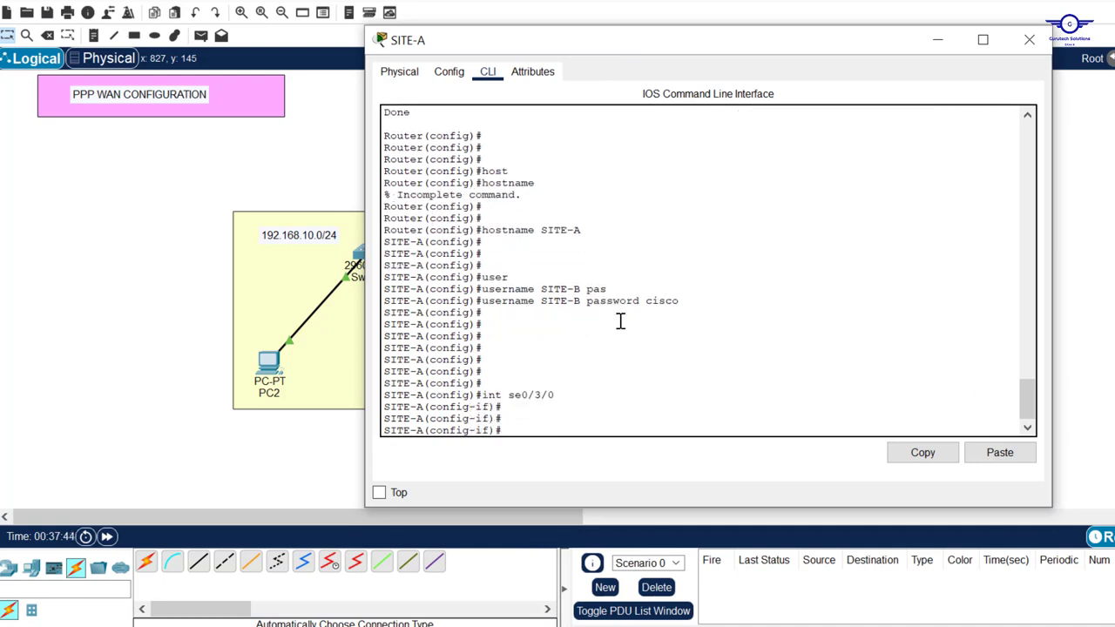
{"action": "type", "text": "enc"}
{"action": "key", "text": "Tab"}
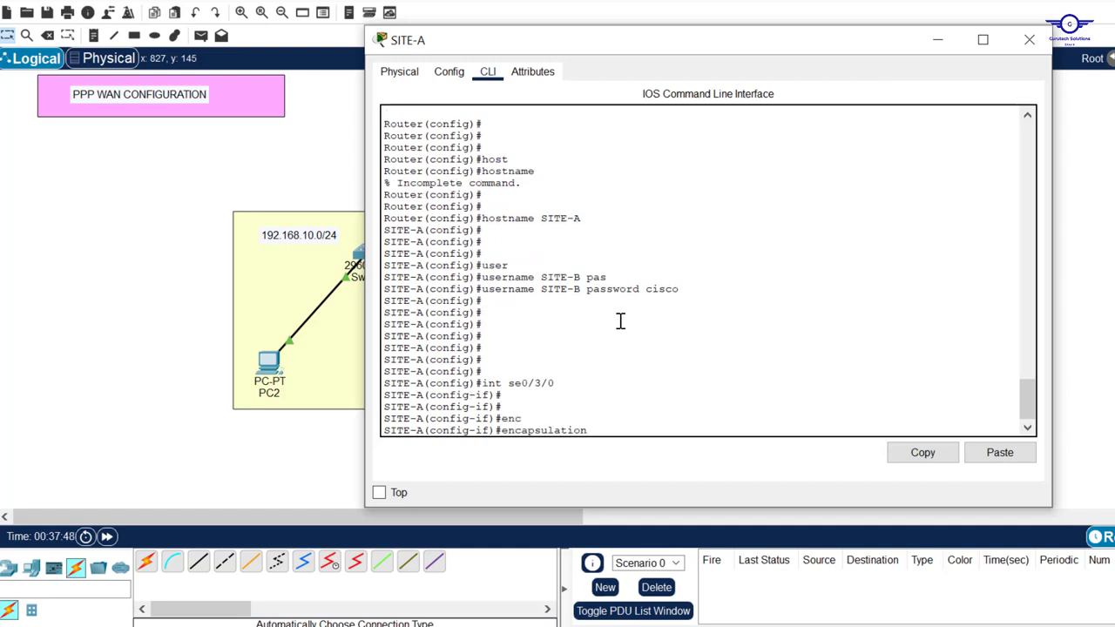
{"action": "type", "text": "?"}
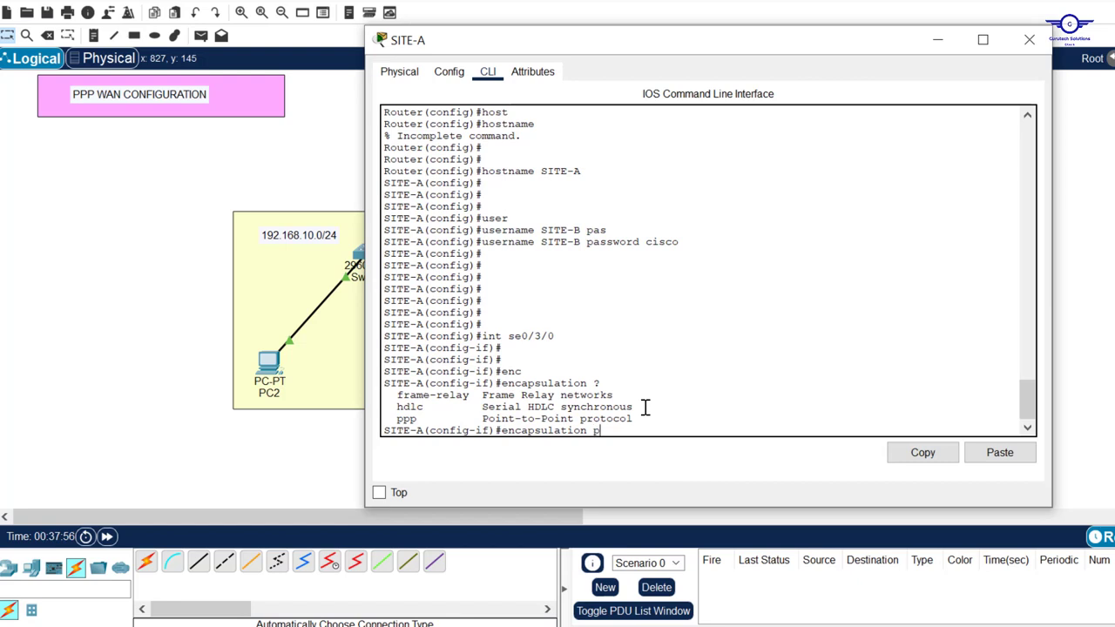
{"action": "key", "text": "Tab"}
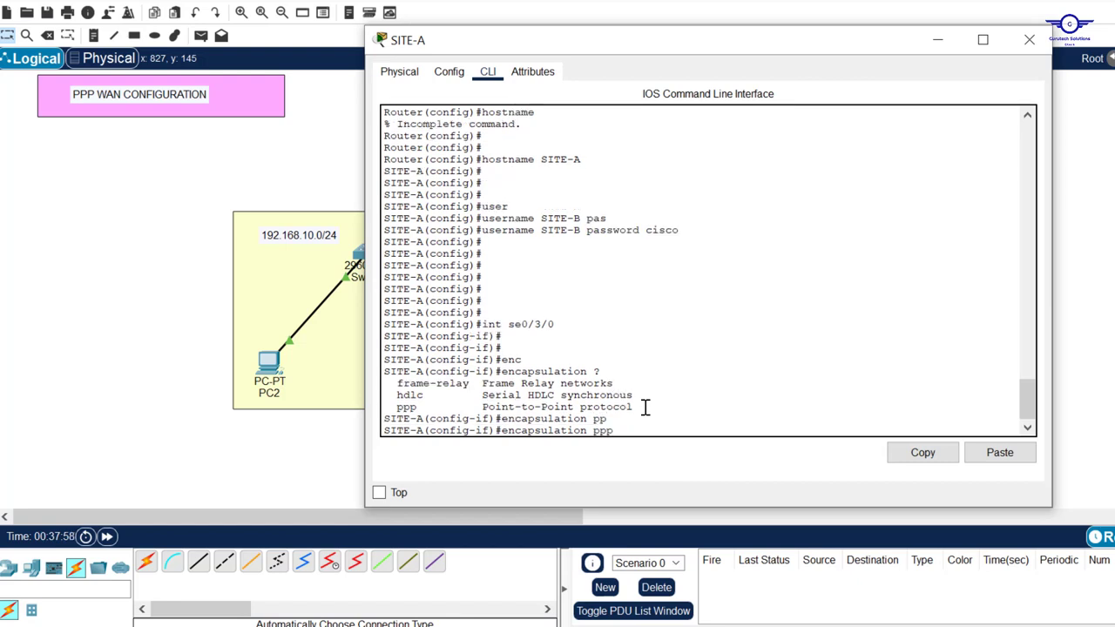
{"action": "key", "text": "Return"}
{"action": "key", "text": "Return"}
{"action": "key", "text": "Return"}
{"action": "key", "text": "Return"}
{"action": "key", "text": "Return"}
{"action": "key", "text": "Return"}
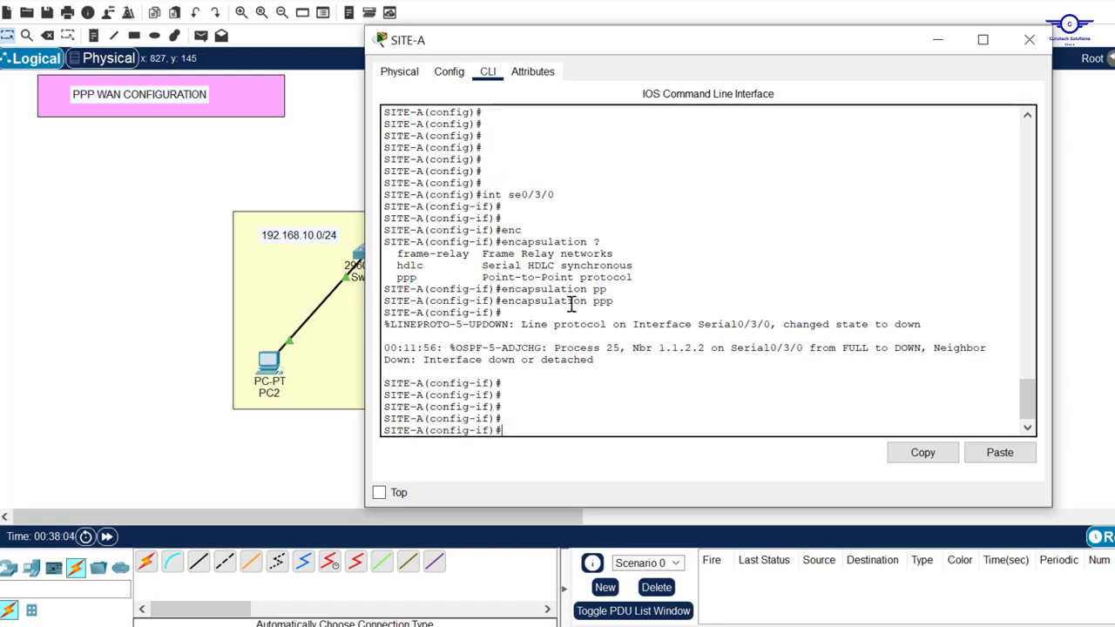
{"action": "left_click_drag", "start_coordinate": [615, 301], "coordinate": [504, 305]}
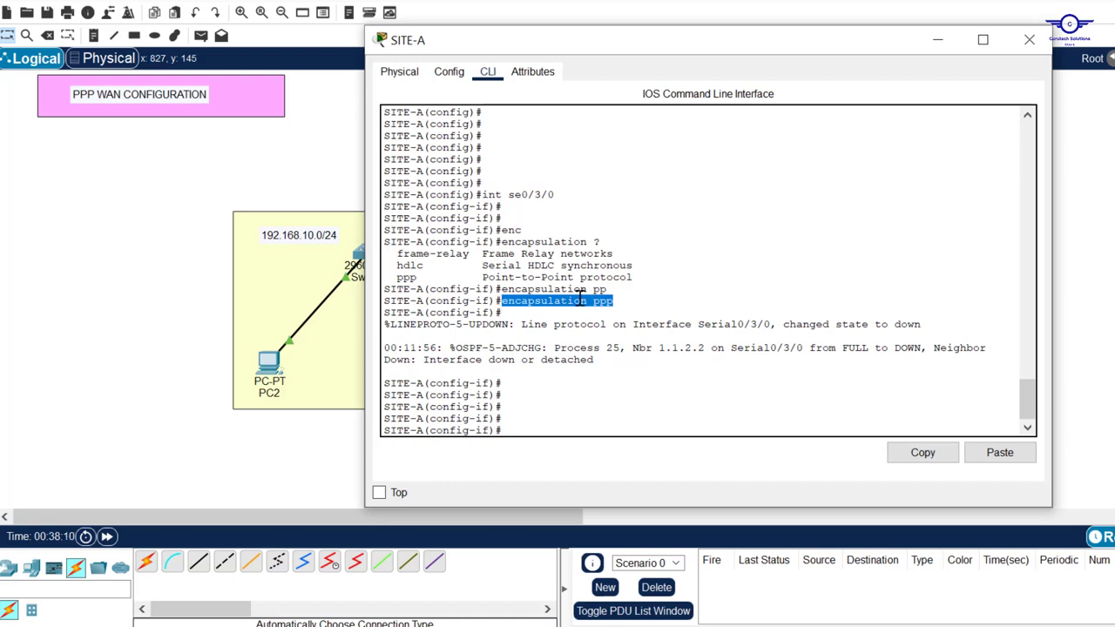
Enable 'ppp authentication chap' on SITE-A's Serial0/3/0
{"action": "left_click", "coordinate": [551, 427]}
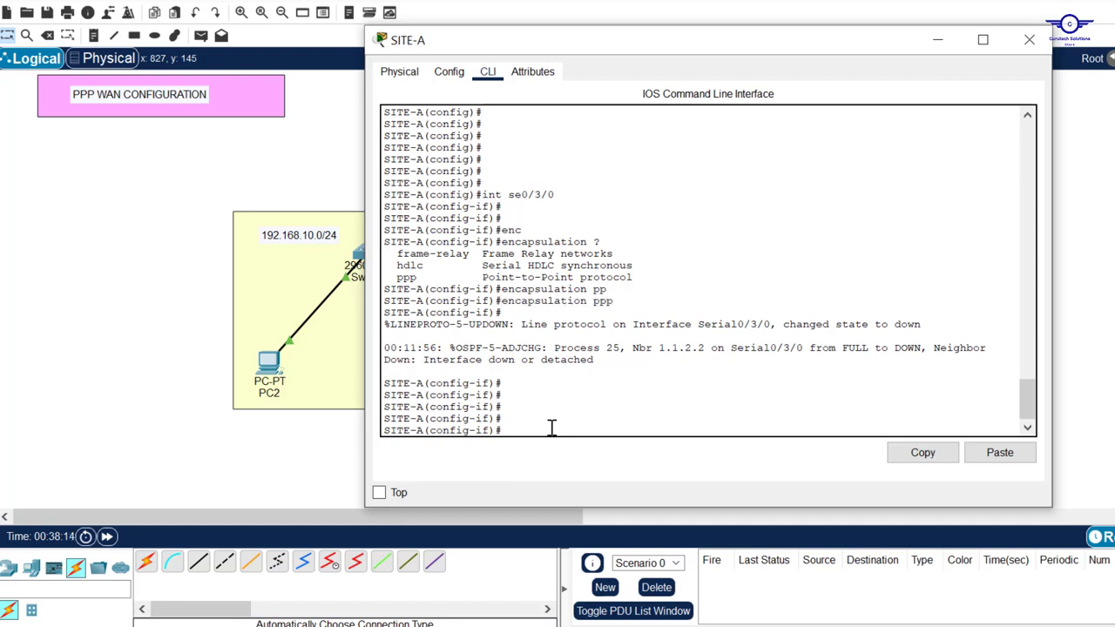
{"action": "type", "text": "ppp"}
{"action": "key", "text": "Tab"}
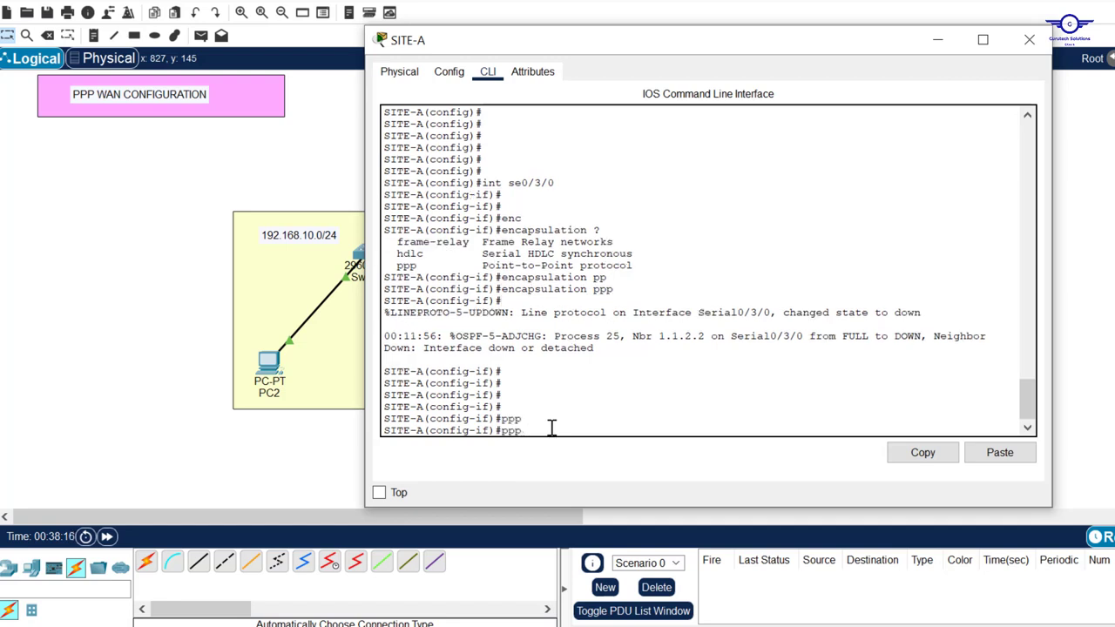
{"action": "key", "text": "Tab"}
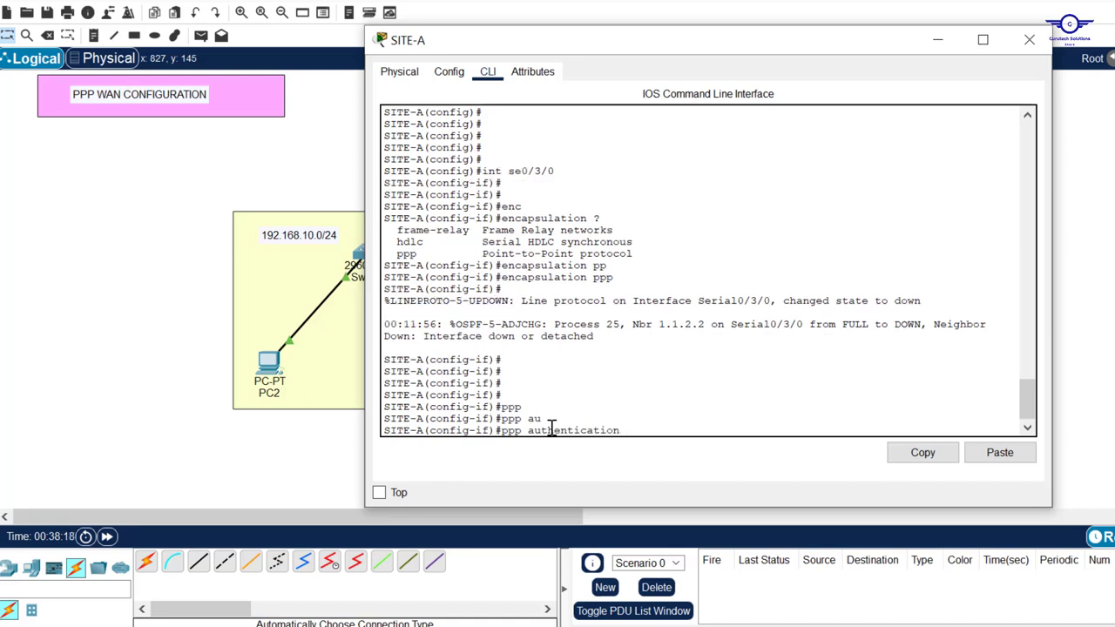
{"action": "type", "text": "?"}
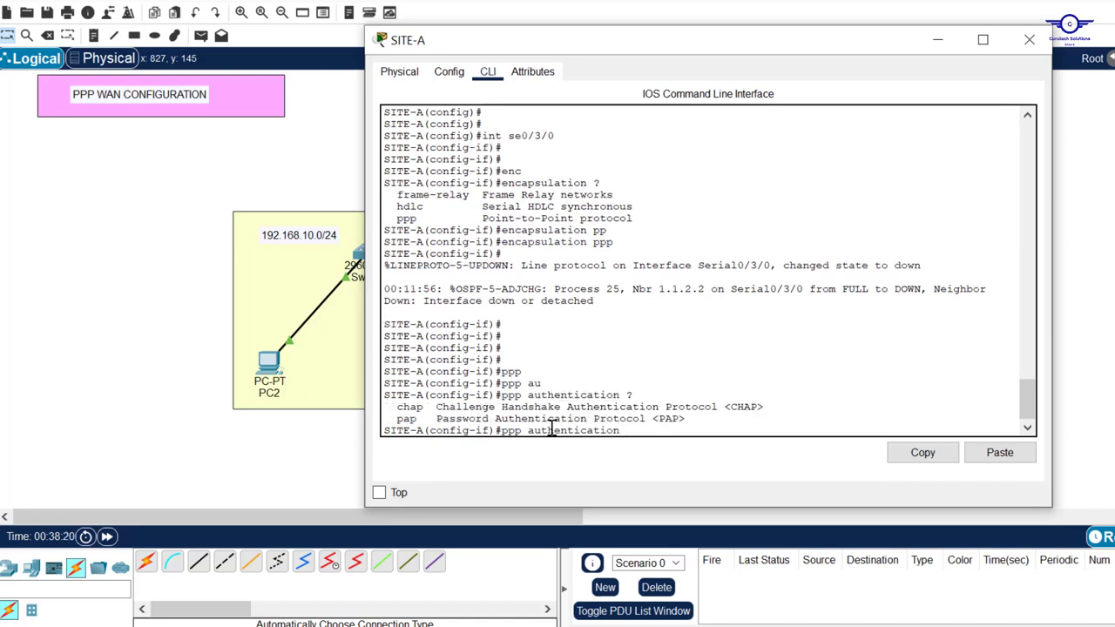
{"action": "left_click_drag", "start_coordinate": [426, 406], "coordinate": [391, 419]}
{"action": "left_click", "coordinate": [645, 427]}
{"action": "key", "text": "Tab"}
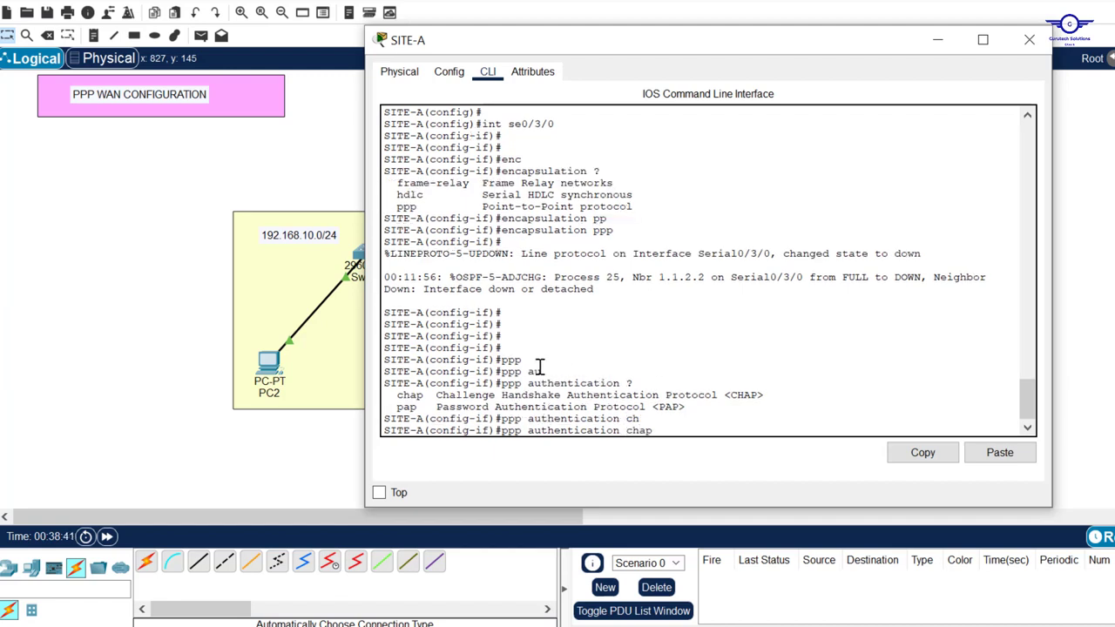
{"action": "key", "text": "Return"}
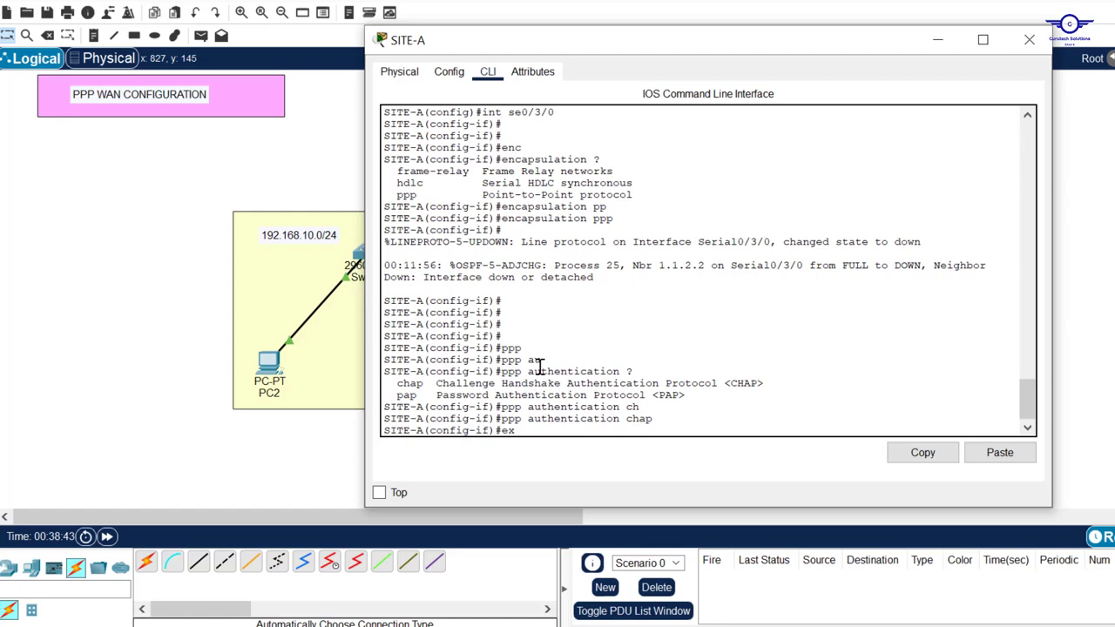
Exit interface mode, review the neighbor and interface down messages, and close SITE-A's window
{"action": "type", "text": "ex"}
{"action": "key", "text": "Return"}
{"action": "key", "text": "Return"}
{"action": "key", "text": "Return"}
{"action": "key", "text": "Return"}
{"action": "key", "text": "Return"}
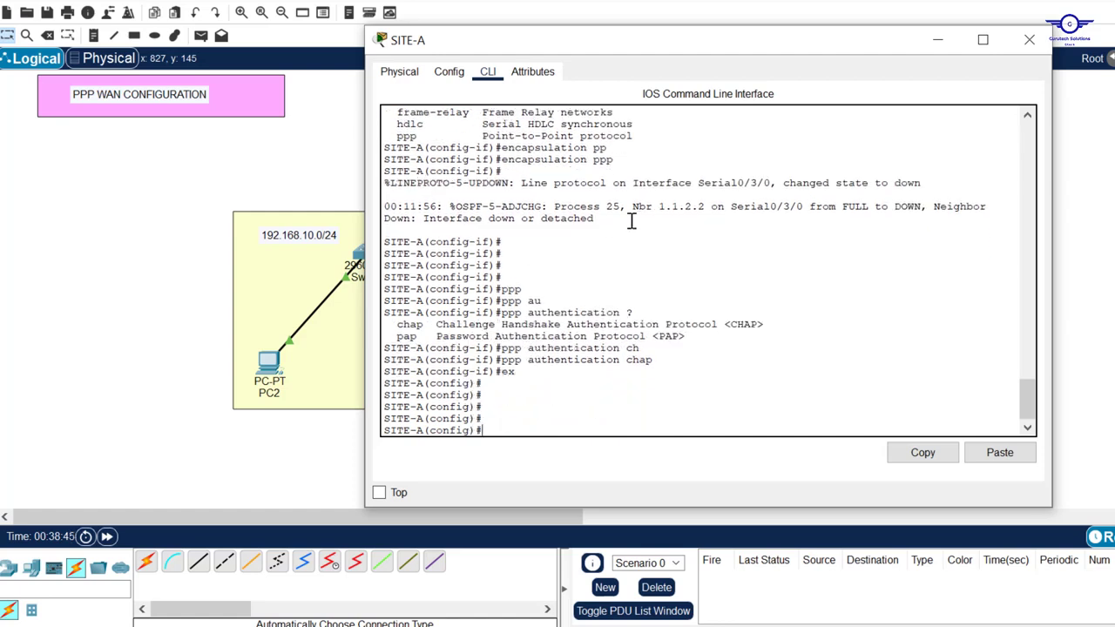
{"action": "left_click_drag", "start_coordinate": [607, 219], "coordinate": [541, 219]}
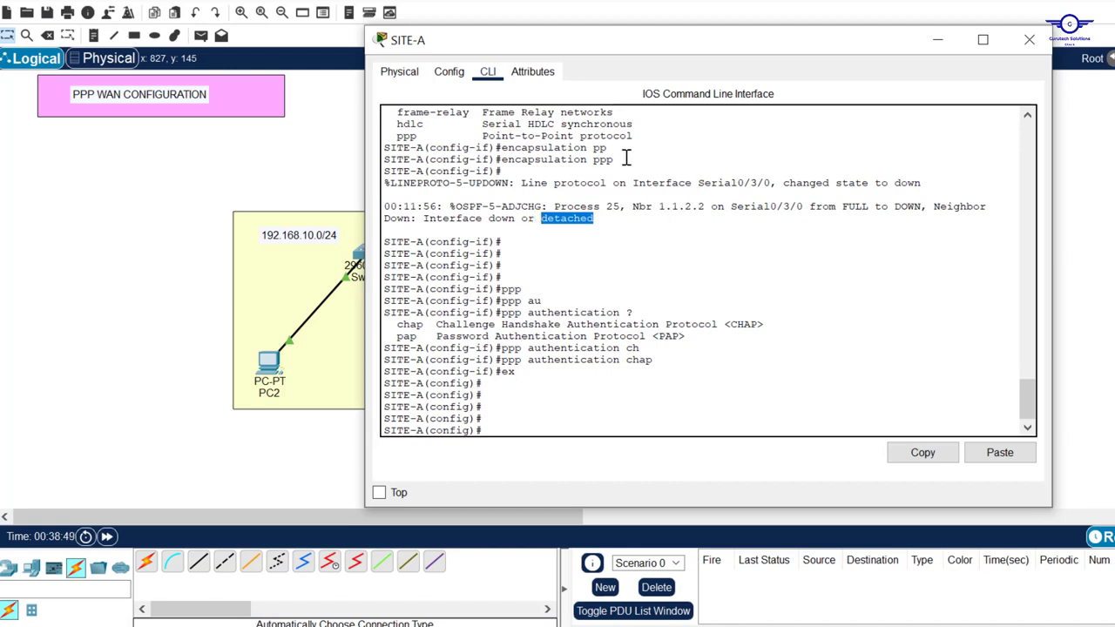
{"action": "left_click_drag", "start_coordinate": [626, 157], "coordinate": [511, 163]}
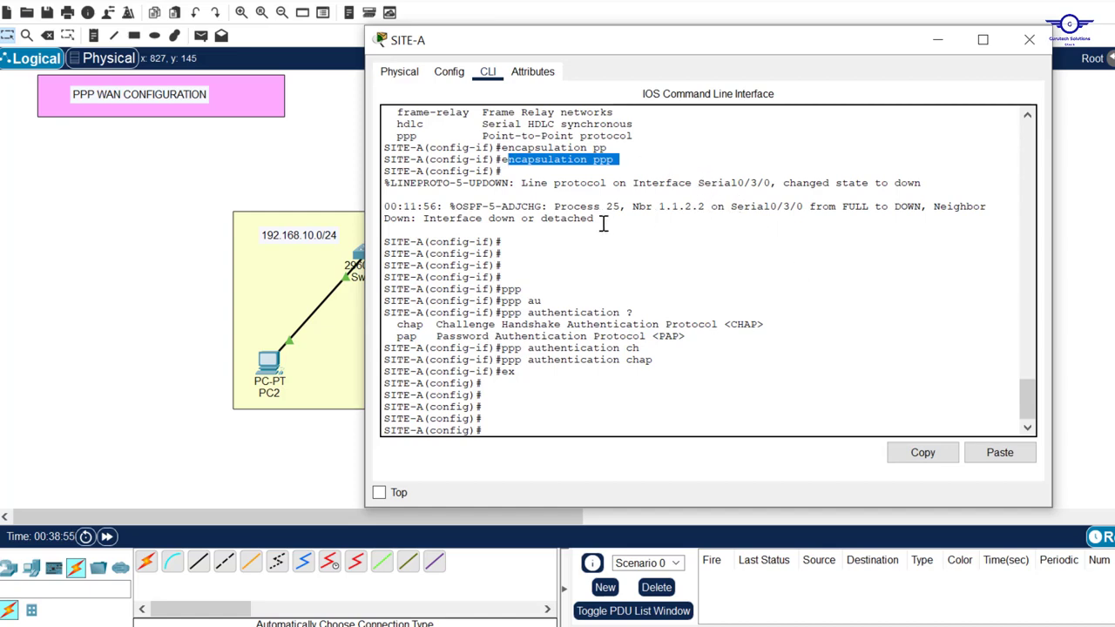
{"action": "left_click_drag", "start_coordinate": [600, 219], "coordinate": [549, 220]}
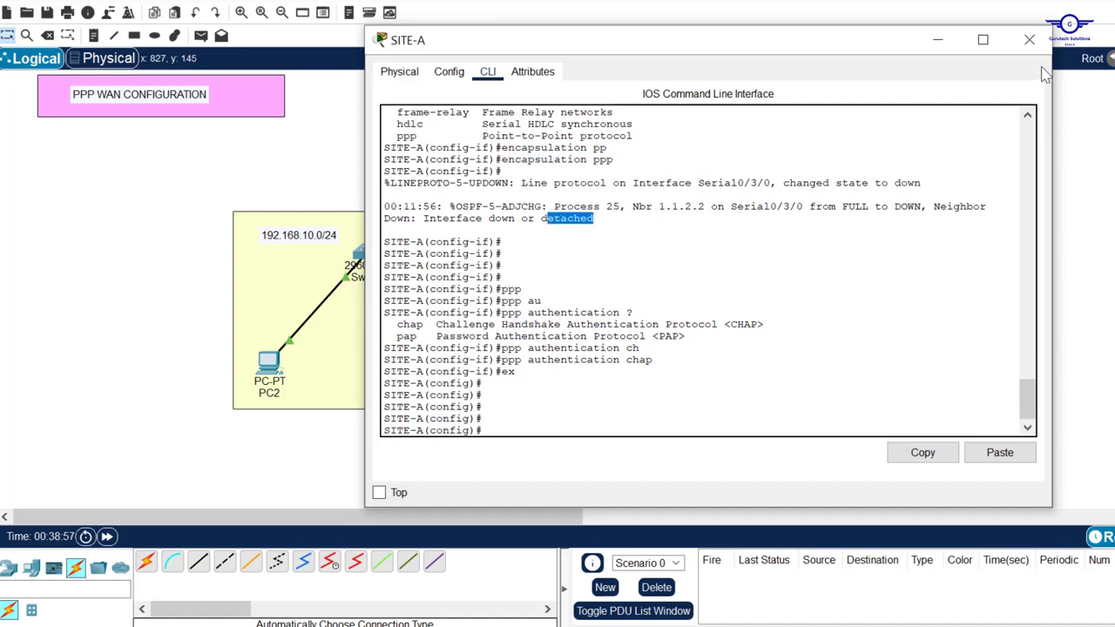
{"action": "left_click", "coordinate": [1030, 40]}
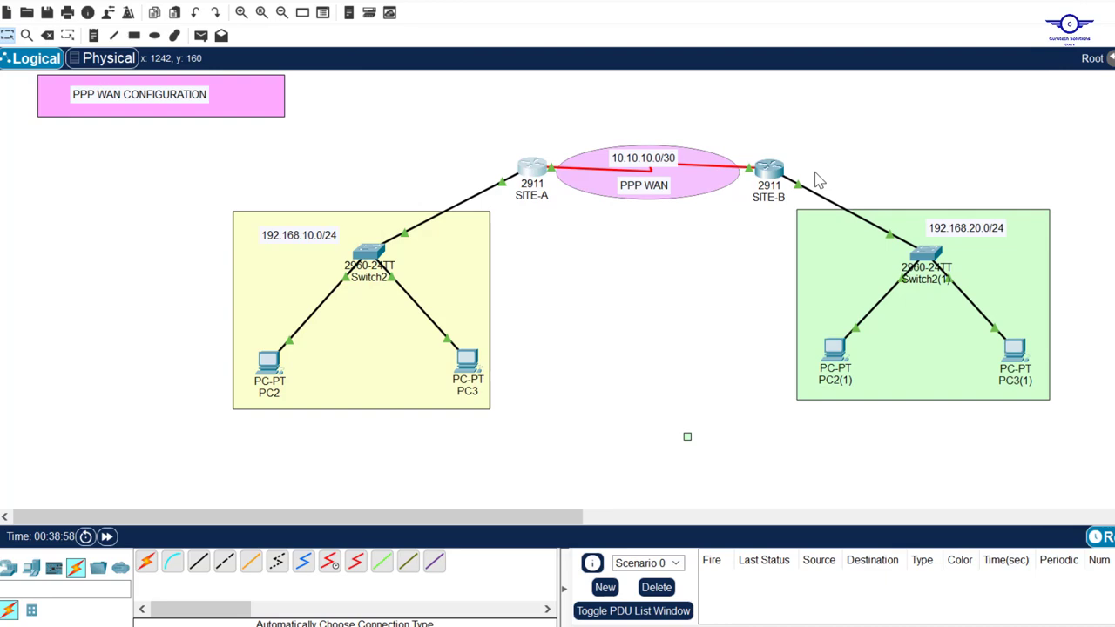
Set SITE-B's Serial0/3/0 interface to PPP encapsulation
{"action": "left_click", "coordinate": [767, 171]}
{"action": "left_click_drag", "start_coordinate": [677, 296], "coordinate": [768, 39]}
{"action": "left_click", "coordinate": [912, 294]}
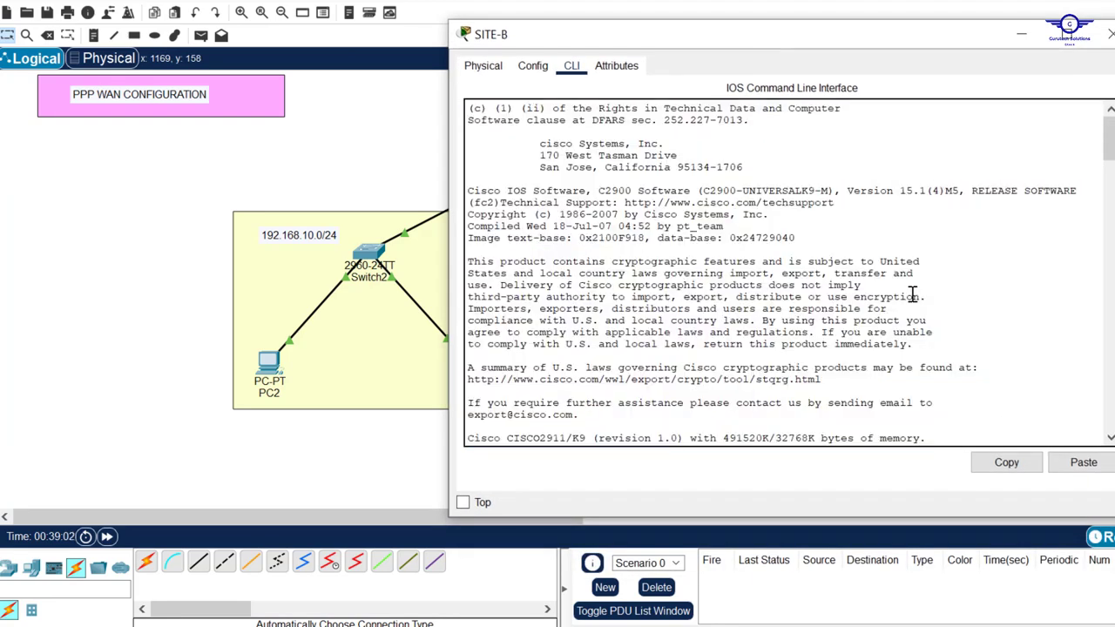
{"action": "key", "text": "Return"}
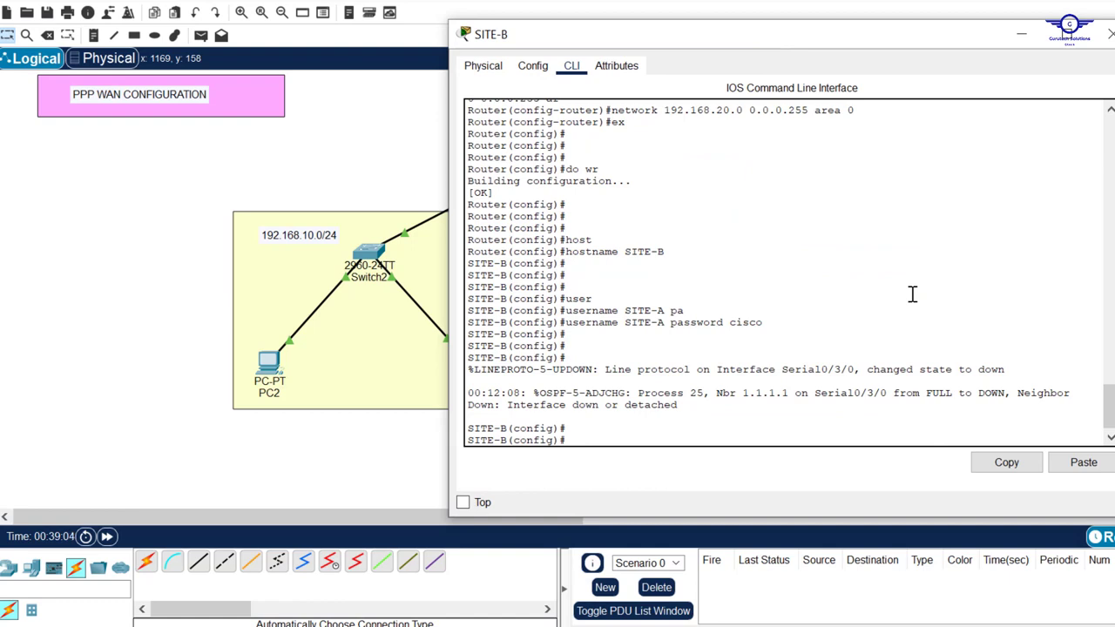
{"action": "type", "text": "int se0/3/0"}
{"action": "key", "text": "Return"}
{"action": "key", "text": "Return"}
{"action": "key", "text": "Return"}
{"action": "key", "text": "Return"}
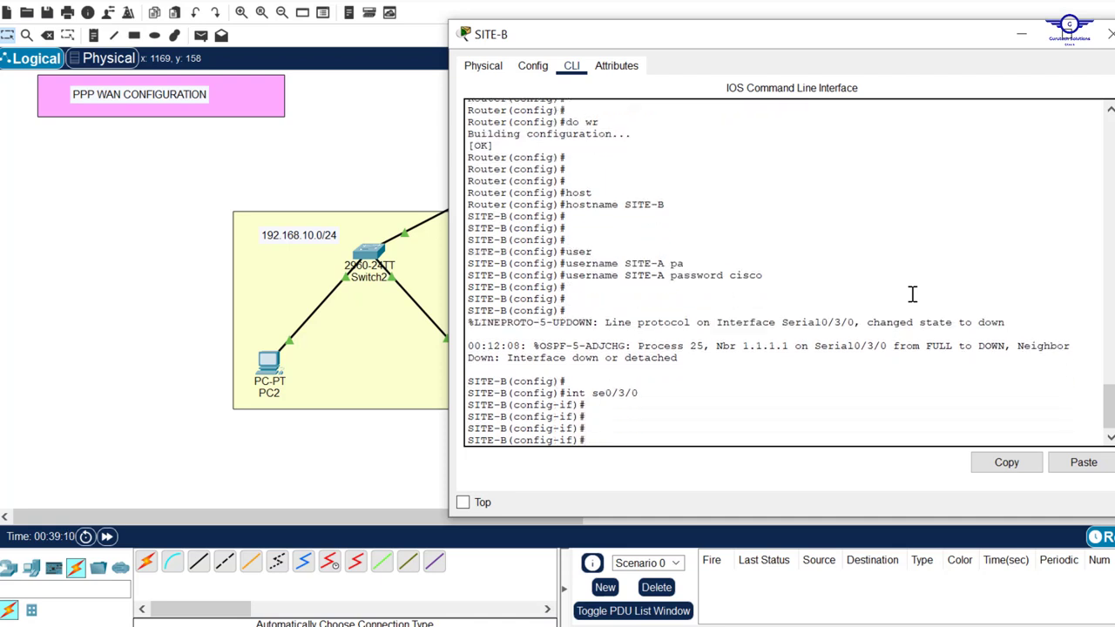
{"action": "type", "text": "enc"}
{"action": "key", "text": "Tab"}
{"action": "type", "text": "p"}
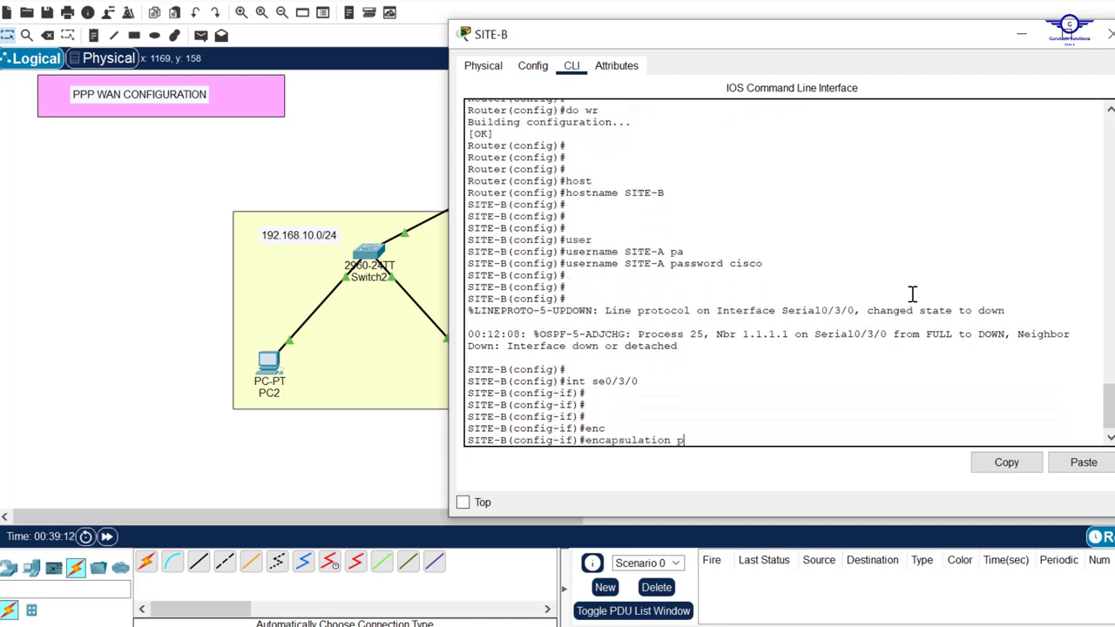
{"action": "key", "text": "Tab"}
{"action": "key", "text": "Return"}
{"action": "key", "text": "Return"}
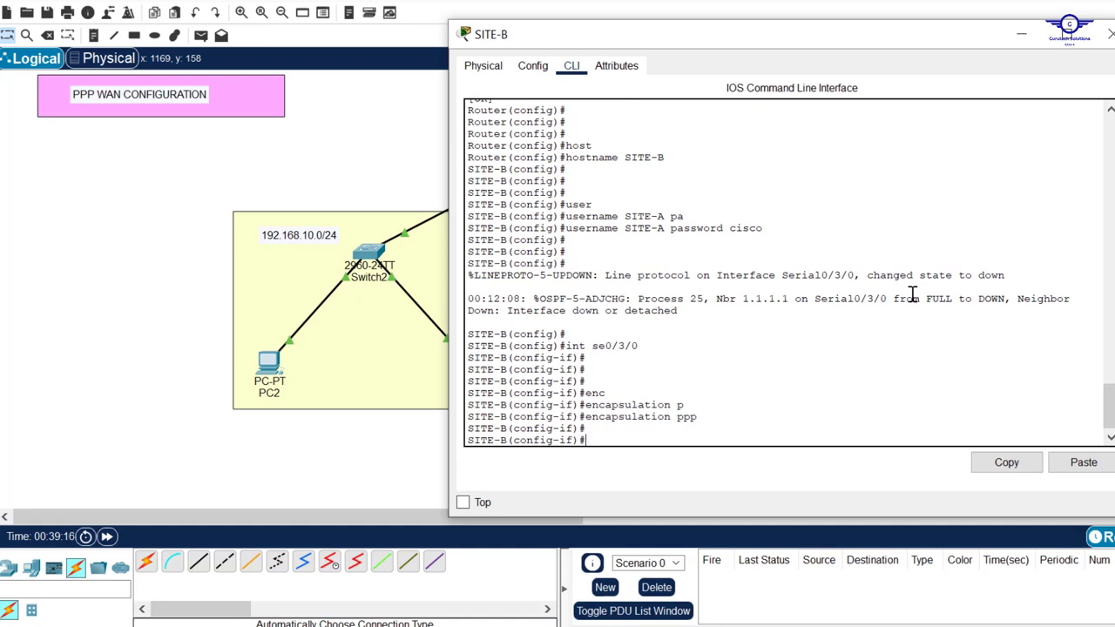
Enable CHAP authentication on Serial0/3/0, exit, and save the configuration with do wr
{"action": "type", "text": "pp"}
{"action": "key", "text": "Tab"}
{"action": "type", "text": "a"}
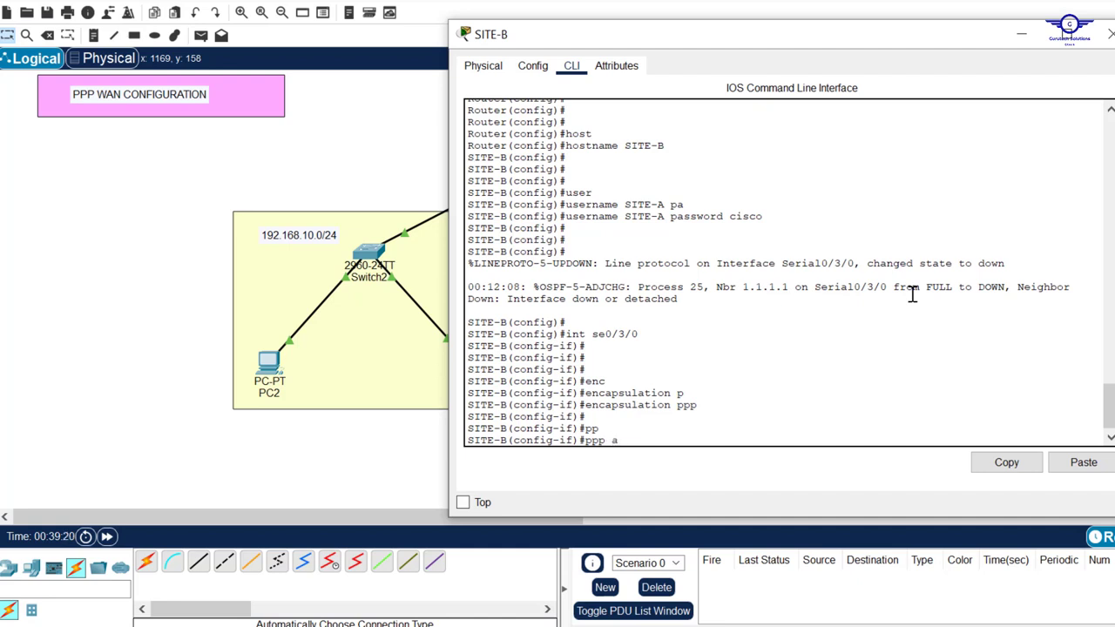
{"action": "type", "text": "u"}
{"action": "key", "text": "Tab"}
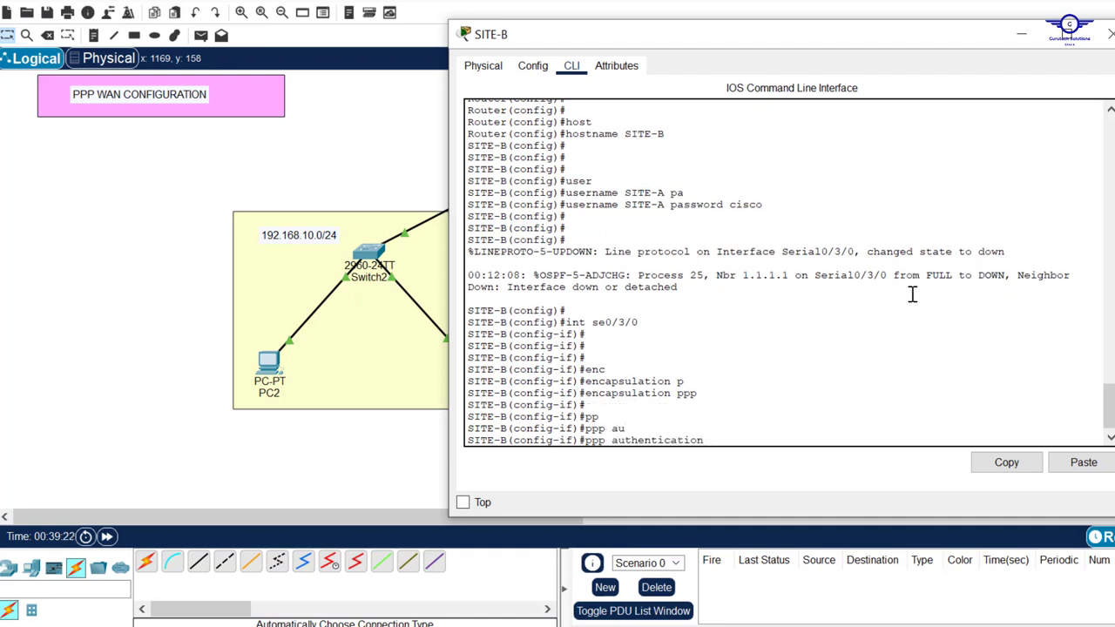
{"action": "type", "text": "ch"}
{"action": "key", "text": "Tab"}
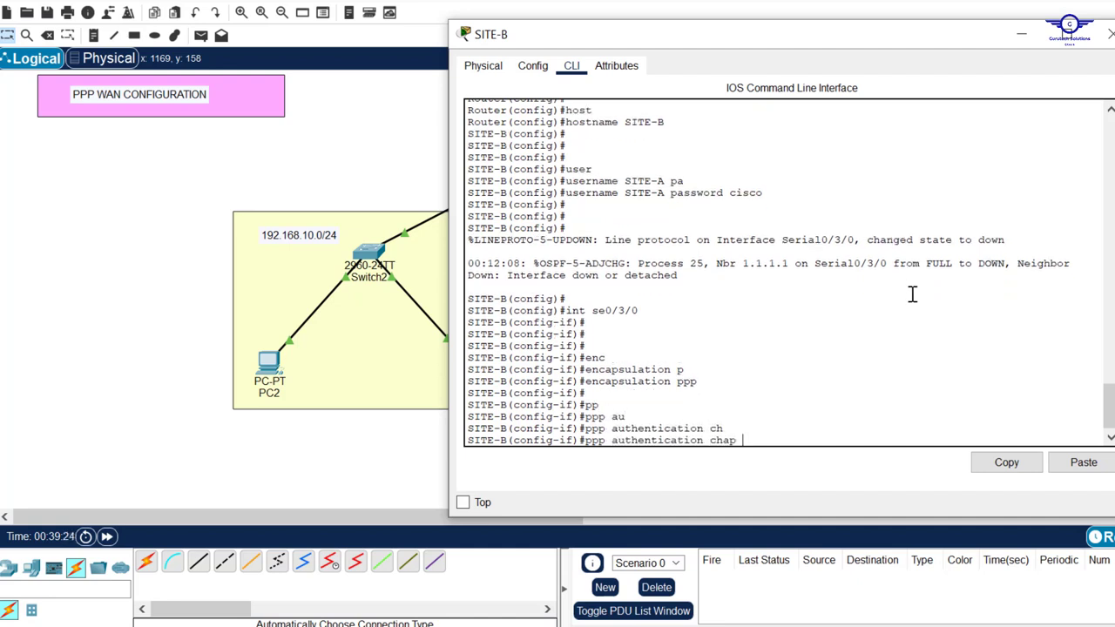
{"action": "key", "text": "Return"}
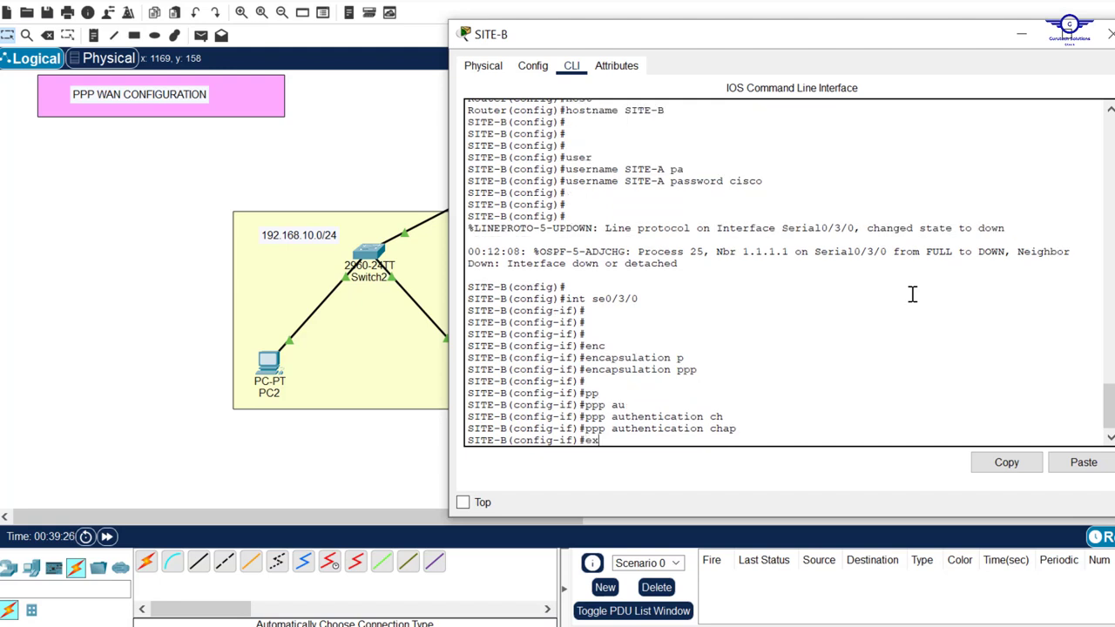
{"action": "type", "text": "ex"}
{"action": "key", "text": "Return"}
{"action": "key", "text": "Return"}
{"action": "key", "text": "Return"}
{"action": "key", "text": "Return"}
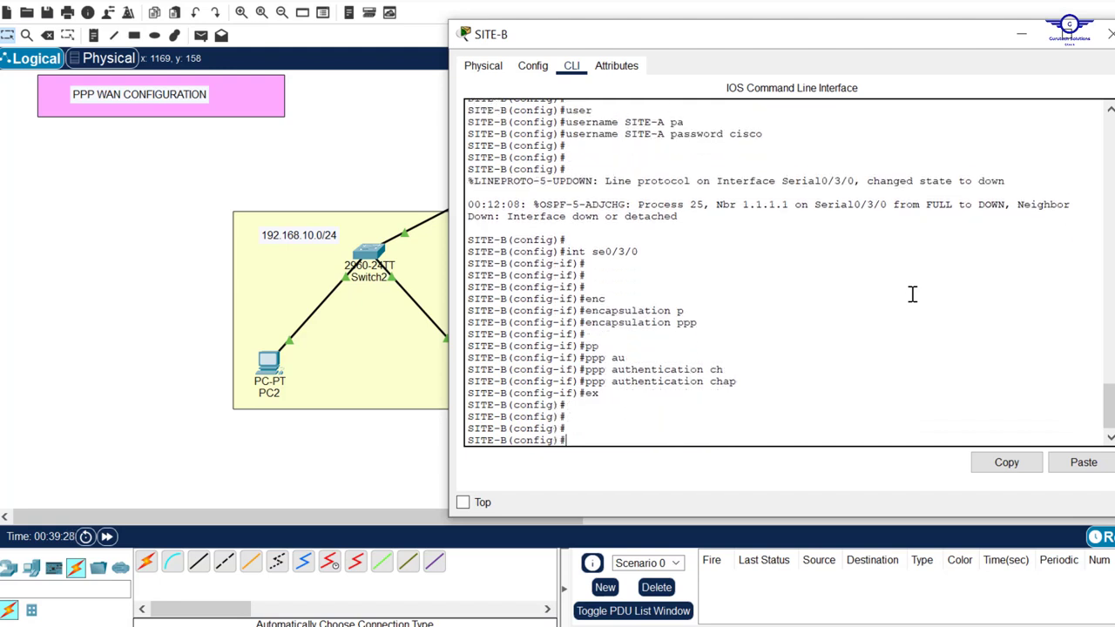
{"action": "type", "text": "do wr"}
{"action": "key", "text": "Return"}
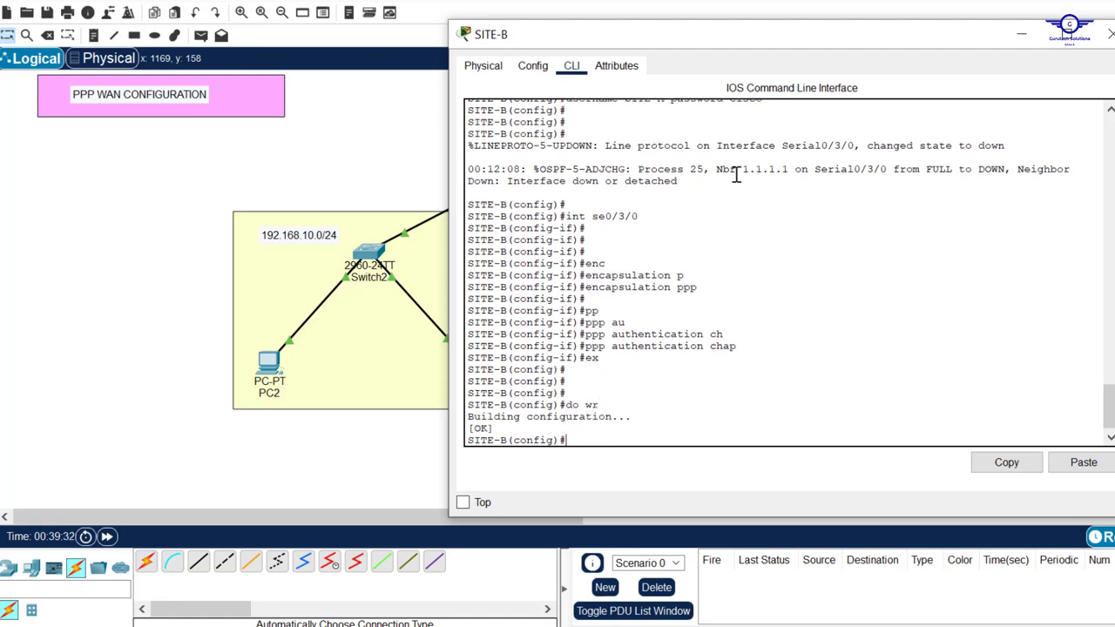
Check SITE-B's OSPF neighbors with do sh ip ospf neighbor after noting the neighbor-down message
{"action": "left_click_drag", "start_coordinate": [679, 182], "coordinate": [645, 171]}
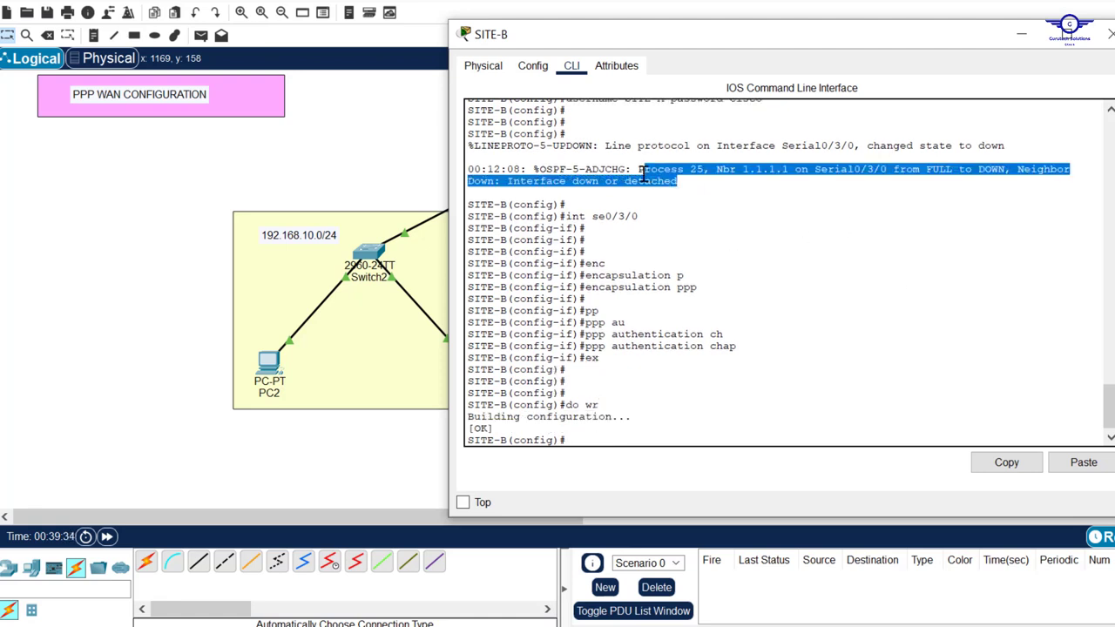
{"action": "left_click", "coordinate": [658, 383]}
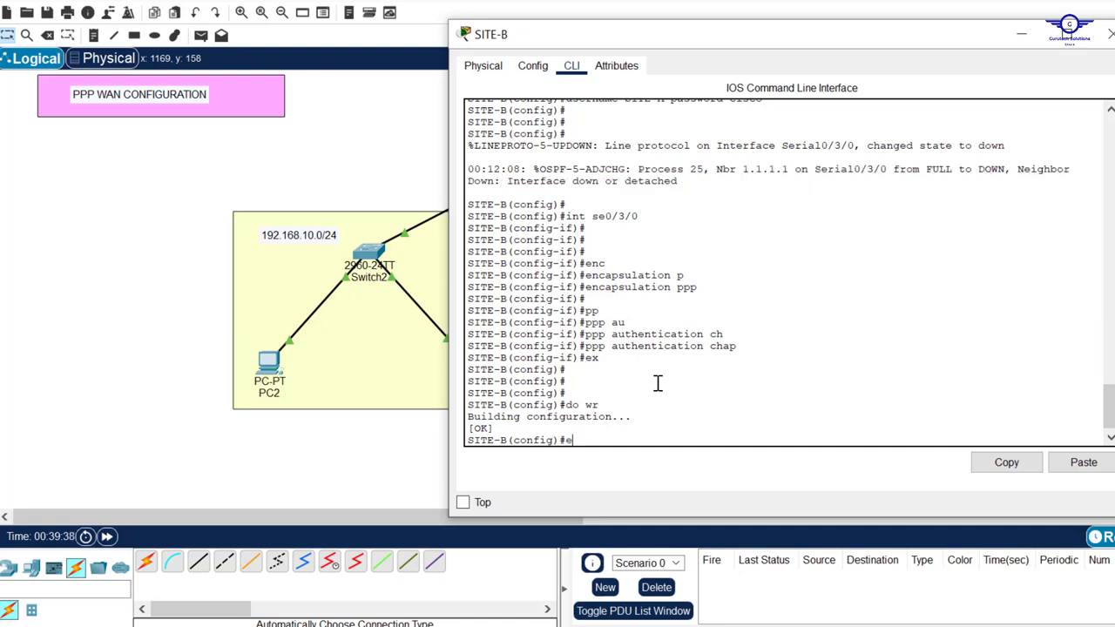
{"action": "type", "text": "do "}
{"action": "type", "text": "h"}
{"action": "type", "text": "h "}
{"action": "type", "text": "ip osp"}
{"action": "key", "text": "Tab"}
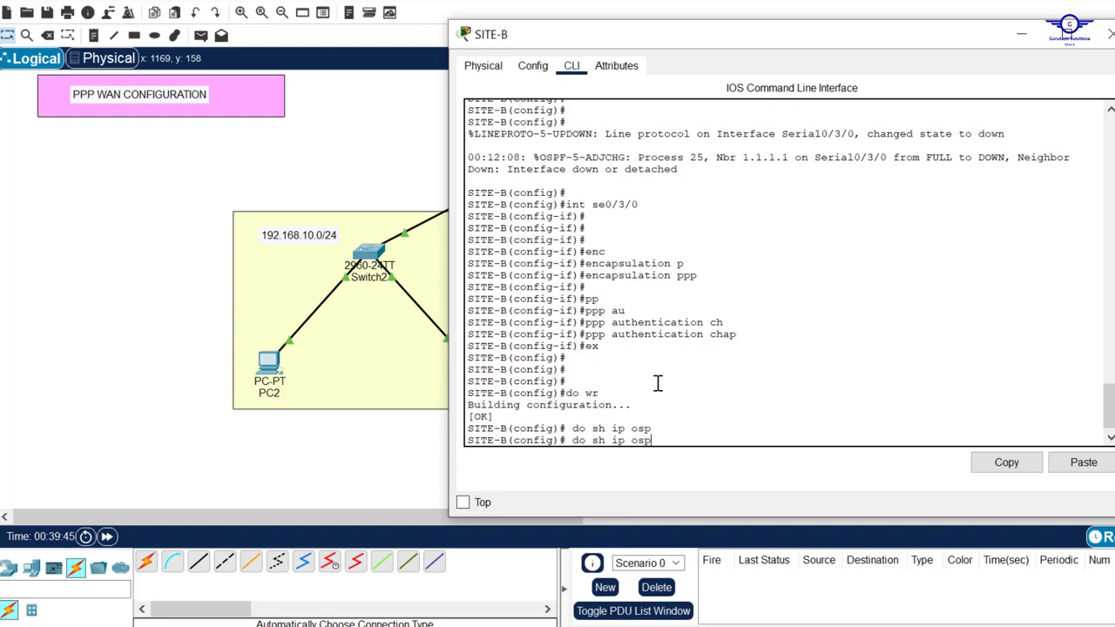
{"action": "type", "text": "f neigh"}
{"action": "key", "text": "Return"}
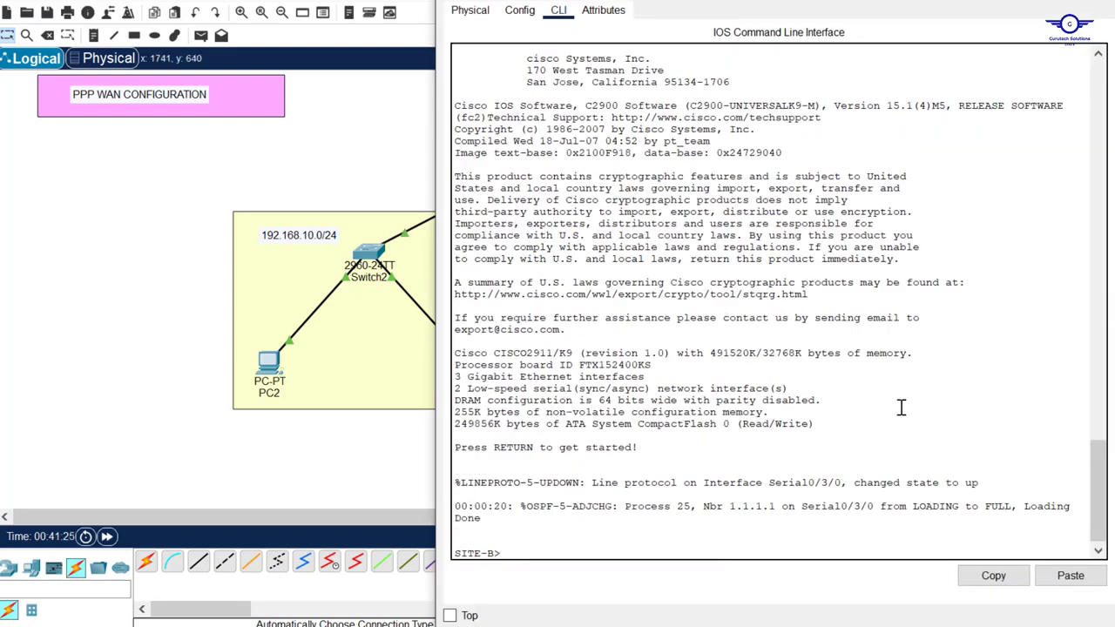
Review the post-reload output for the reload line and OSPF FULL adjacency with 1.1.1.1
{"action": "key", "text": "Return"}
{"action": "key", "text": "Return"}
{"action": "key", "text": "Return"}
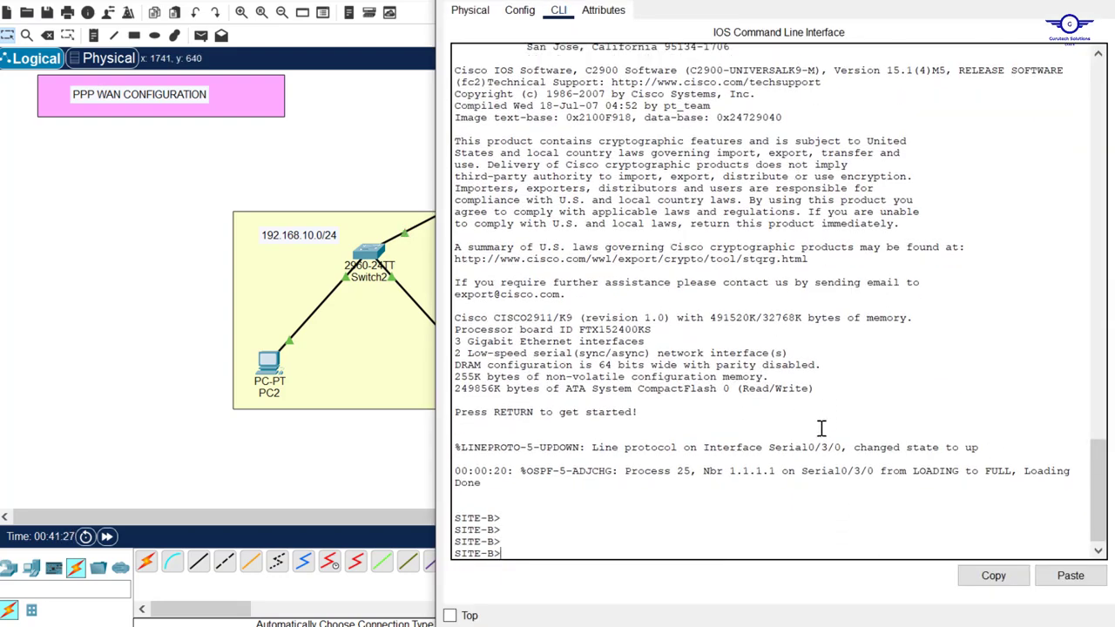
{"action": "scroll", "coordinate": [821, 428], "scroll_direction": "up", "scroll_amount": 15}
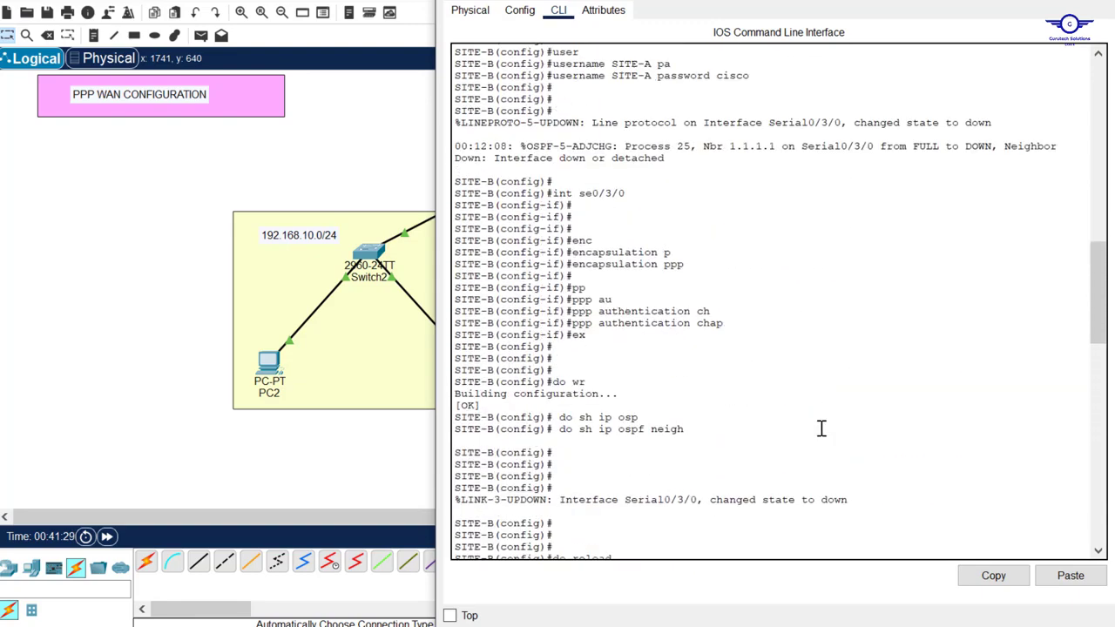
{"action": "scroll", "coordinate": [630, 444], "scroll_direction": "down", "scroll_amount": 5}
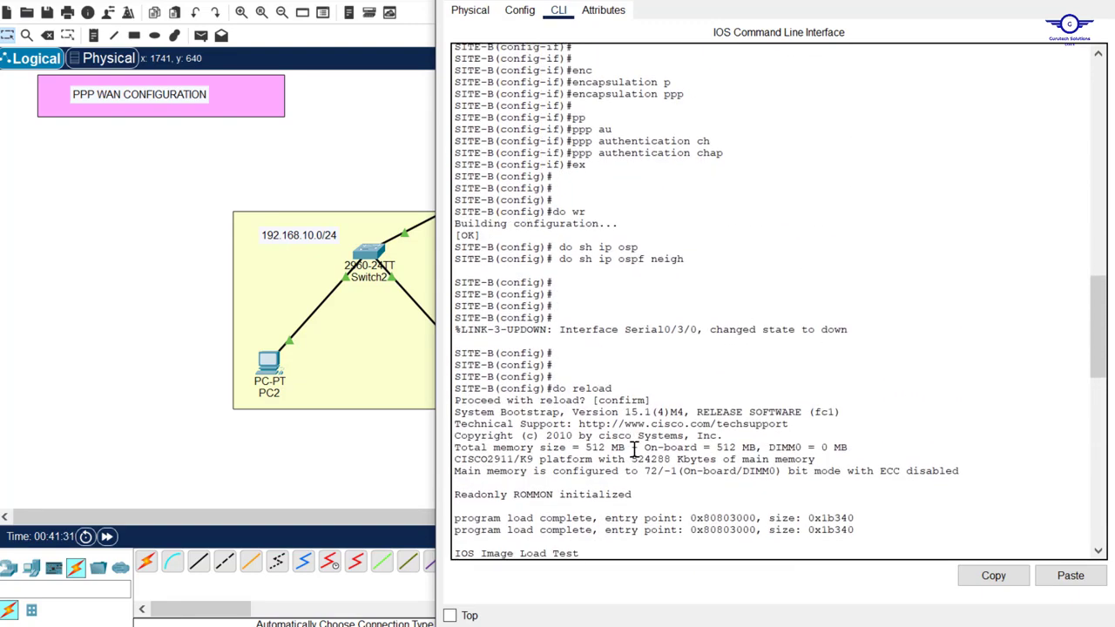
{"action": "left_click_drag", "start_coordinate": [619, 382], "coordinate": [562, 391]}
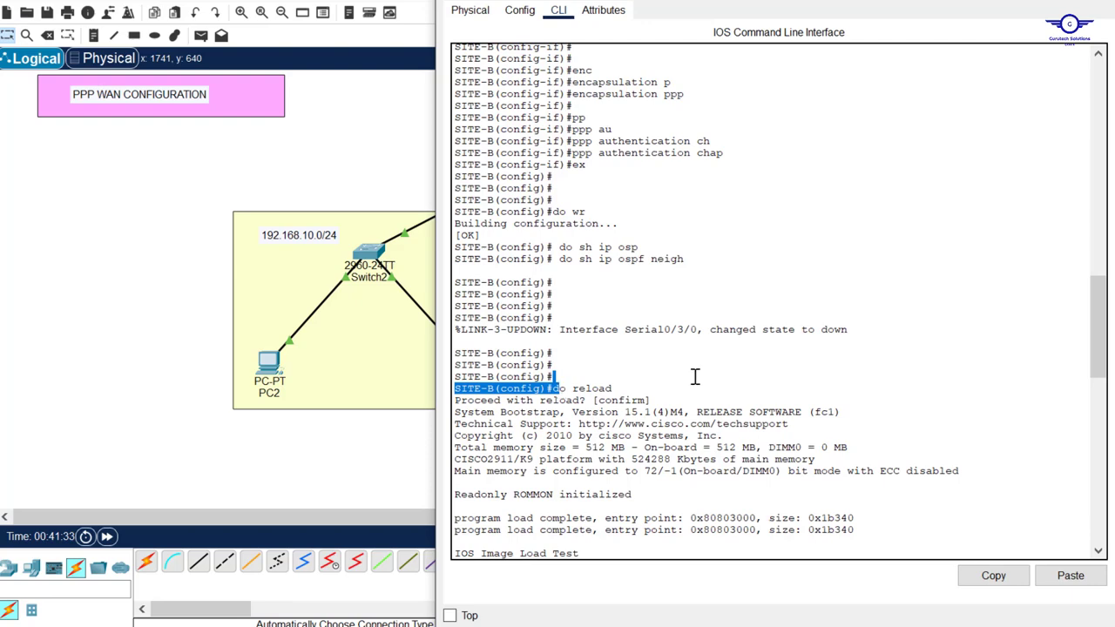
{"action": "scroll", "coordinate": [695, 376], "scroll_direction": "down", "scroll_amount": 15}
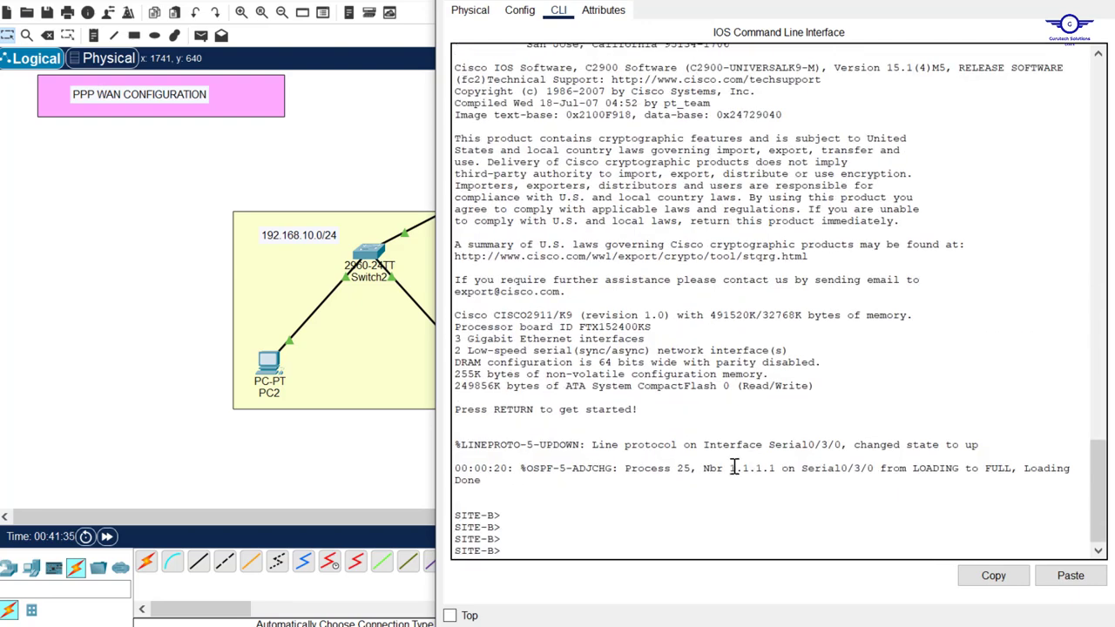
{"action": "left_click_drag", "start_coordinate": [454, 460], "coordinate": [1080, 467]}
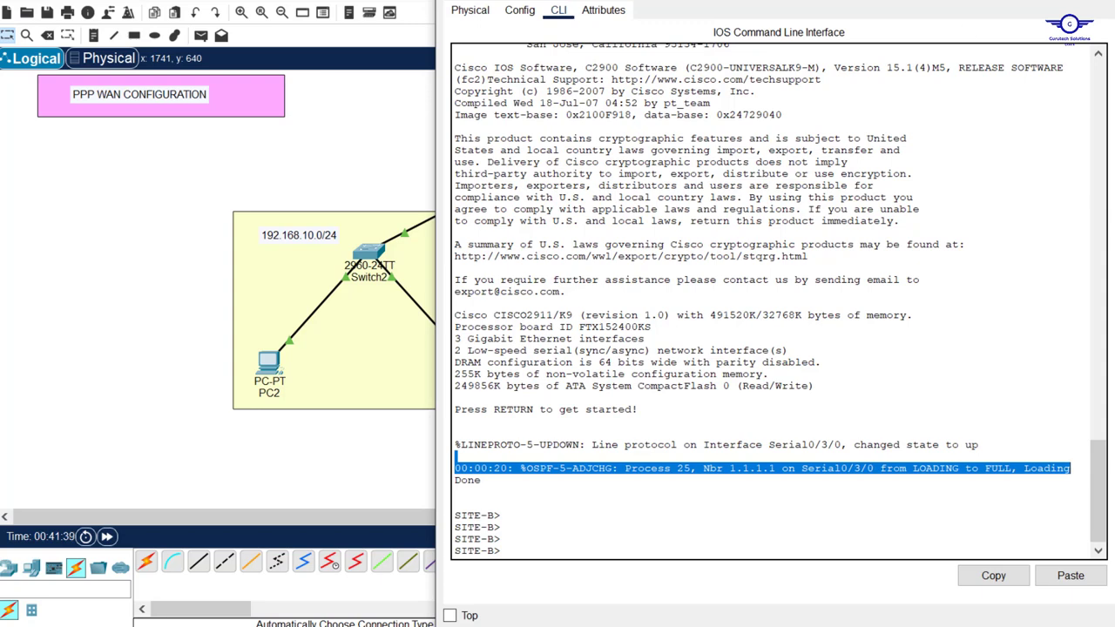
{"action": "left_click", "coordinate": [1104, 1]}
Run sh ip ospf neighbor on SITE-A, showing 1.1.2.2 FULL on Serial0/3/0
{"action": "left_click", "coordinate": [535, 165]}
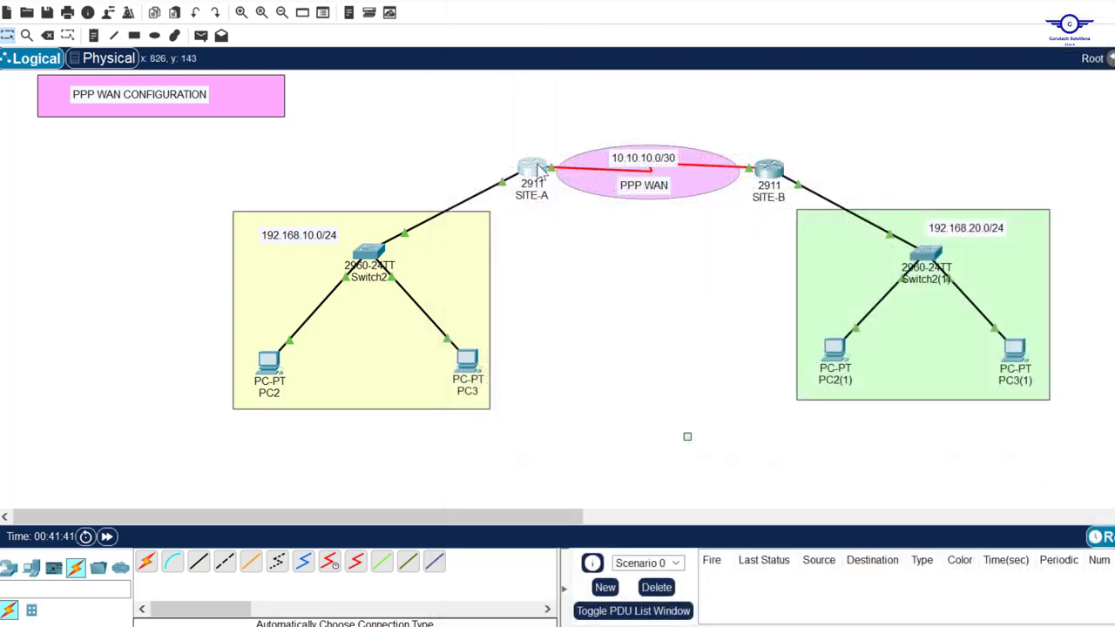
{"action": "scroll", "coordinate": [703, 385], "scroll_direction": "up", "scroll_amount": 2}
{"action": "scroll", "coordinate": [703, 385], "scroll_direction": "down", "scroll_amount": 3}
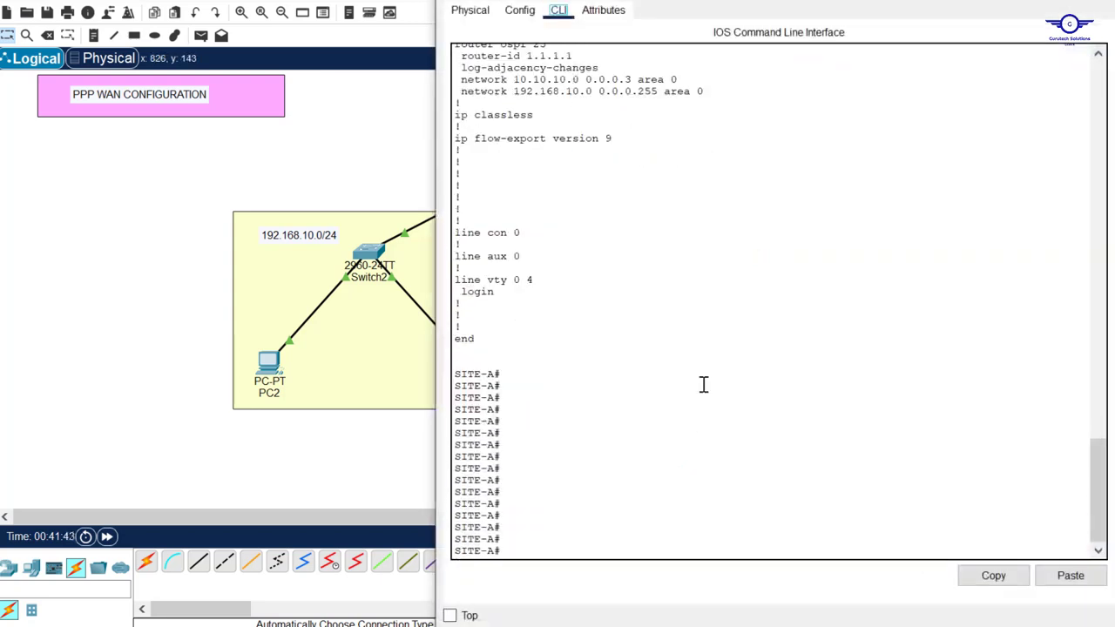
{"action": "left_click", "coordinate": [660, 432]}
{"action": "type", "text": "sh ip os"}
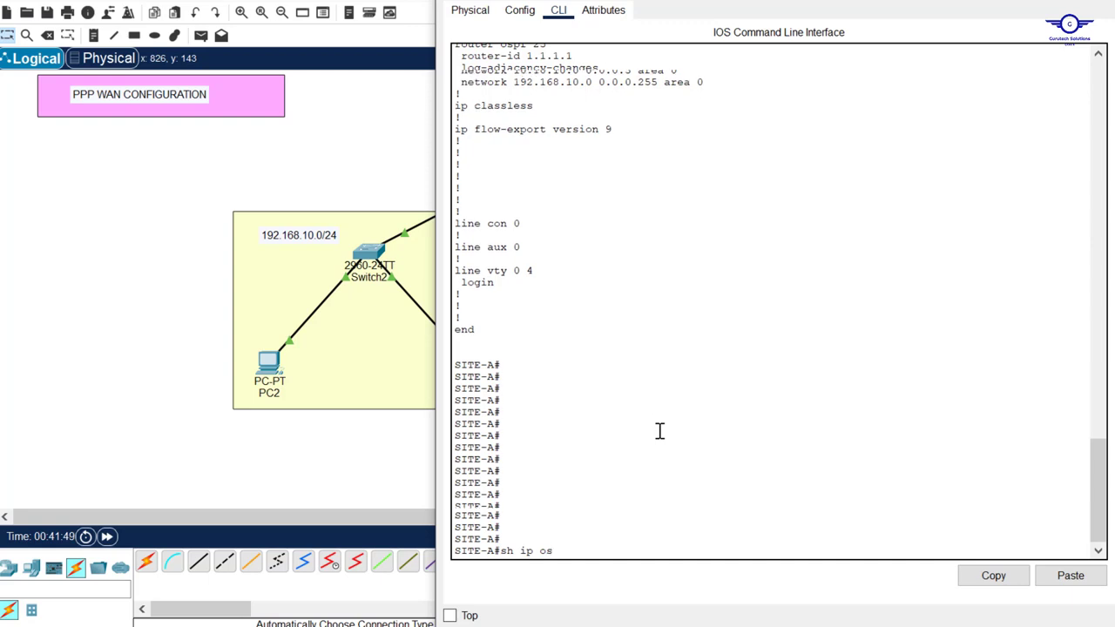
{"action": "key", "text": "Tab"}
{"action": "type", "text": "n"}
{"action": "key", "text": "Tab"}
{"action": "key", "text": "Return"}
{"action": "key", "text": "Return"}
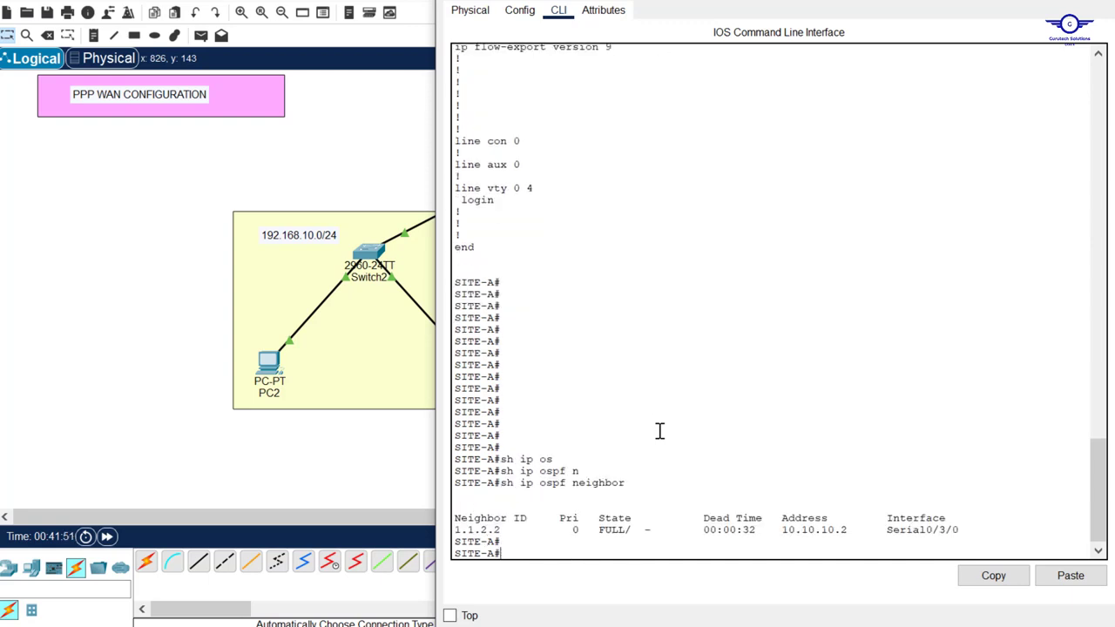
{"action": "key", "text": "Return"}
{"action": "left_click_drag", "start_coordinate": [962, 517], "coordinate": [453, 518]}
Scroll back through SITE-A's earlier configuration output and close its console
{"action": "scroll", "coordinate": [638, 261], "scroll_direction": "up", "scroll_amount": 20}
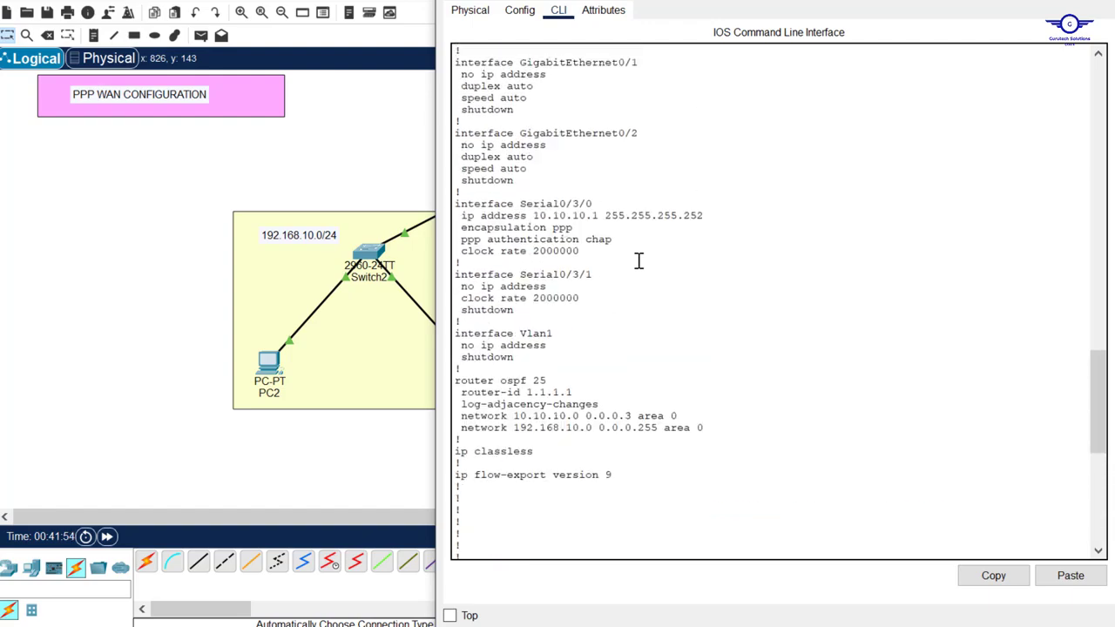
{"action": "scroll", "coordinate": [638, 261], "scroll_direction": "up", "scroll_amount": 15}
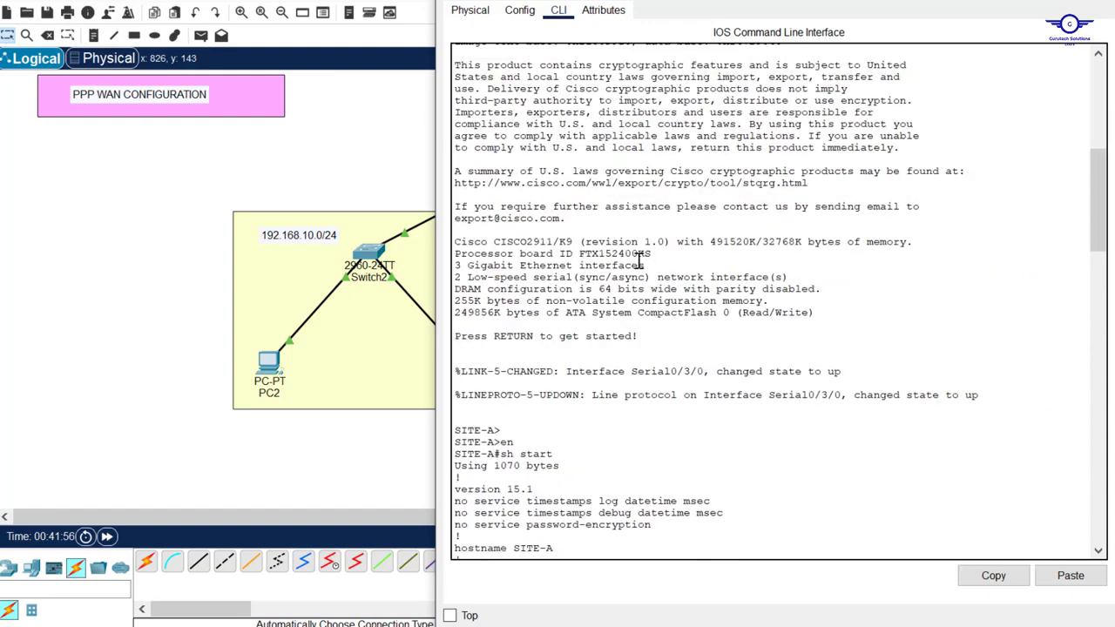
{"action": "scroll", "coordinate": [657, 399], "scroll_direction": "up", "scroll_amount": 4}
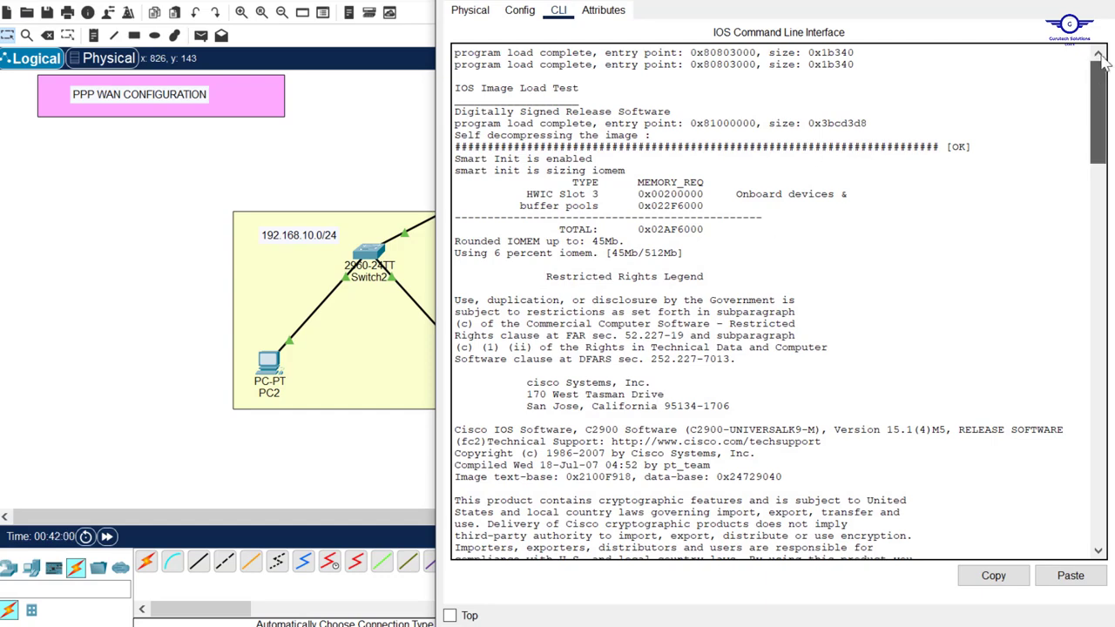
{"action": "mouse_move", "coordinate": [1103, 61]}
{"action": "left_mouse_down"}
{"action": "mouse_move", "coordinate": [1094, 92]}
{"action": "mouse_move", "coordinate": [1097, 48]}
{"action": "left_mouse_up"}
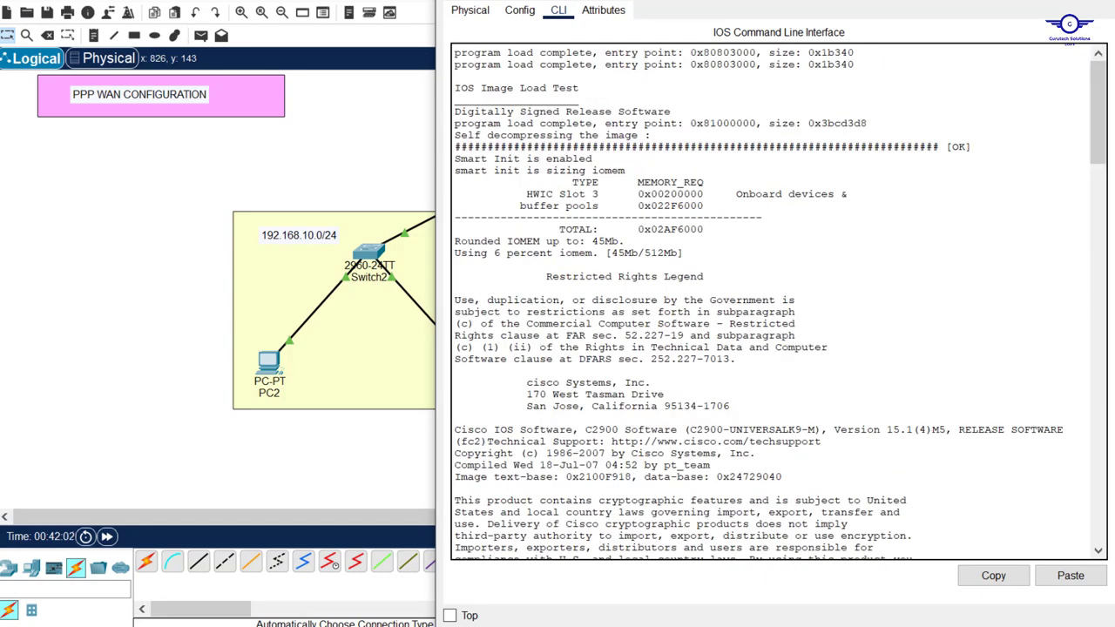
{"action": "left_click", "coordinate": [1100, 1]}
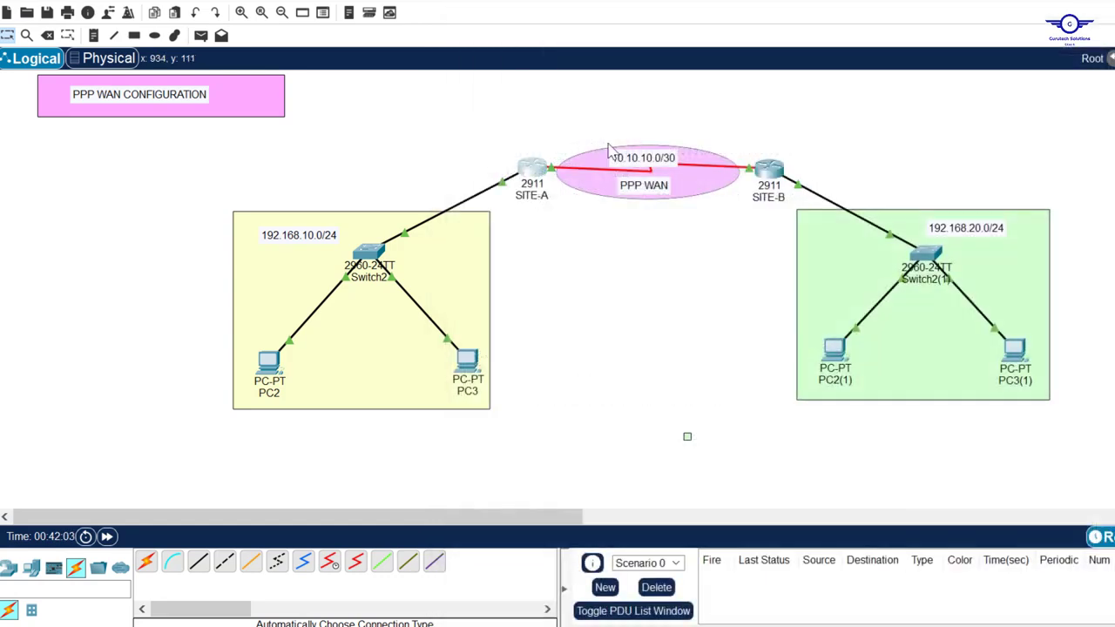
Review SITE-B's CHAP username, encapsulation ppp and ppp authentication chap commands
{"action": "left_click", "coordinate": [771, 169]}
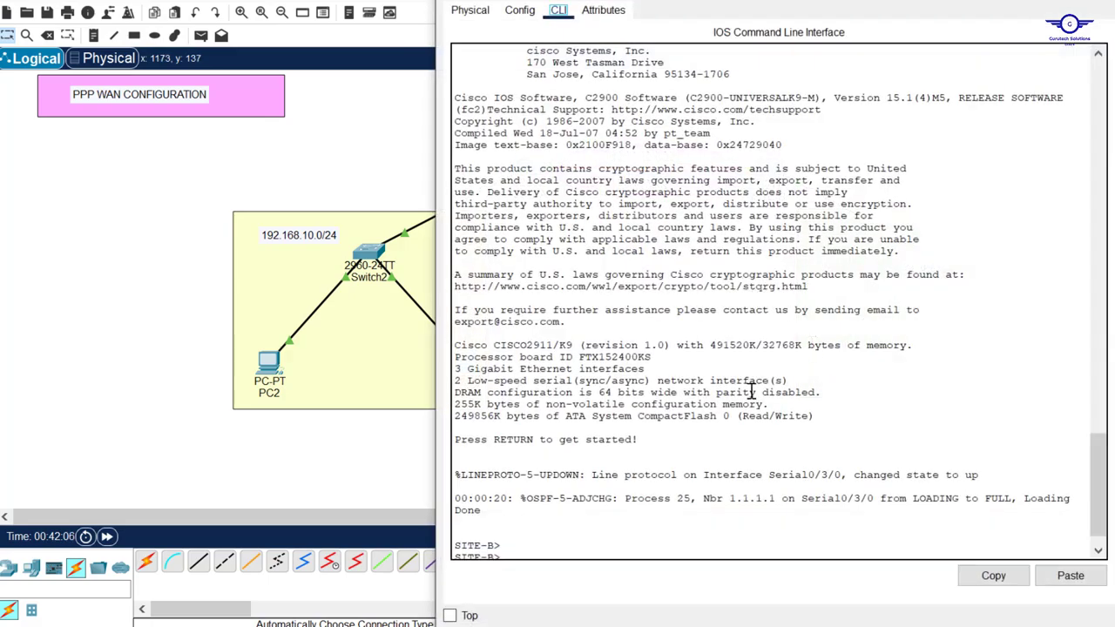
{"action": "scroll", "coordinate": [719, 340], "scroll_direction": "up", "scroll_amount": 10}
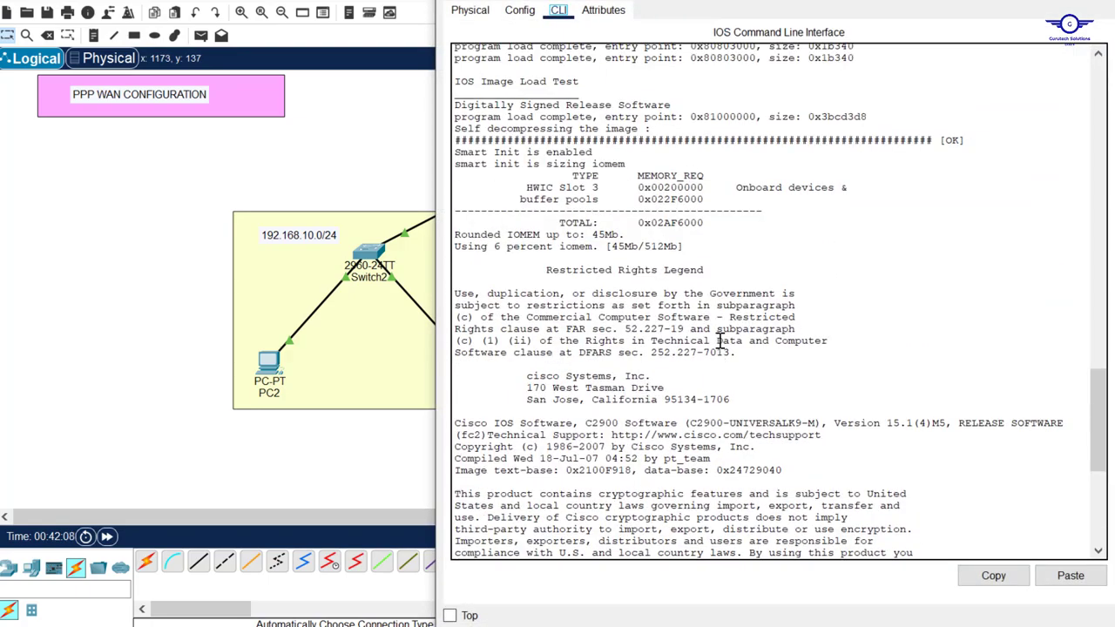
{"action": "scroll", "coordinate": [720, 340], "scroll_direction": "up", "scroll_amount": 15}
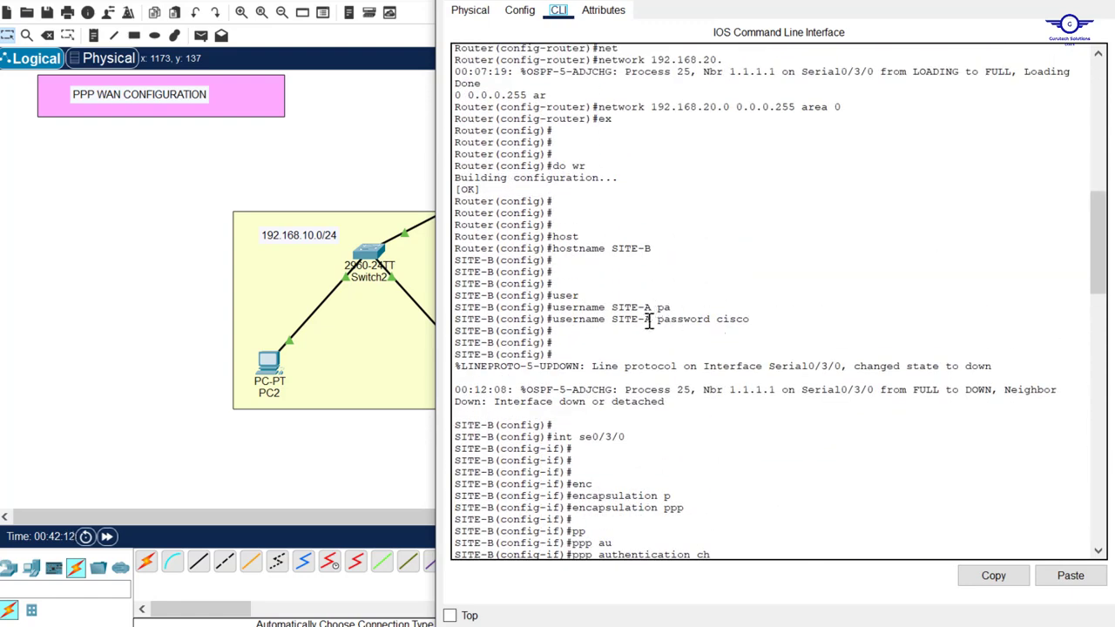
{"action": "left_click_drag", "start_coordinate": [647, 321], "coordinate": [616, 322]}
{"action": "left_click", "coordinate": [747, 315]}
{"action": "left_click_drag", "start_coordinate": [748, 315], "coordinate": [716, 319]}
{"action": "scroll", "coordinate": [770, 378], "scroll_direction": "down", "scroll_amount": 4}
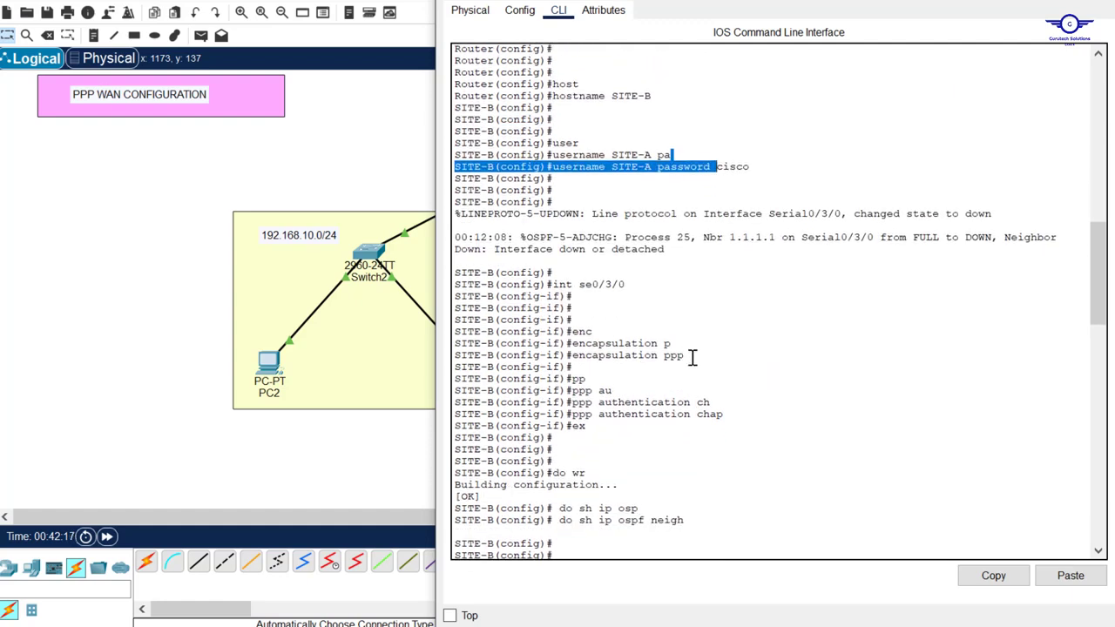
{"action": "left_click_drag", "start_coordinate": [691, 356], "coordinate": [577, 360]}
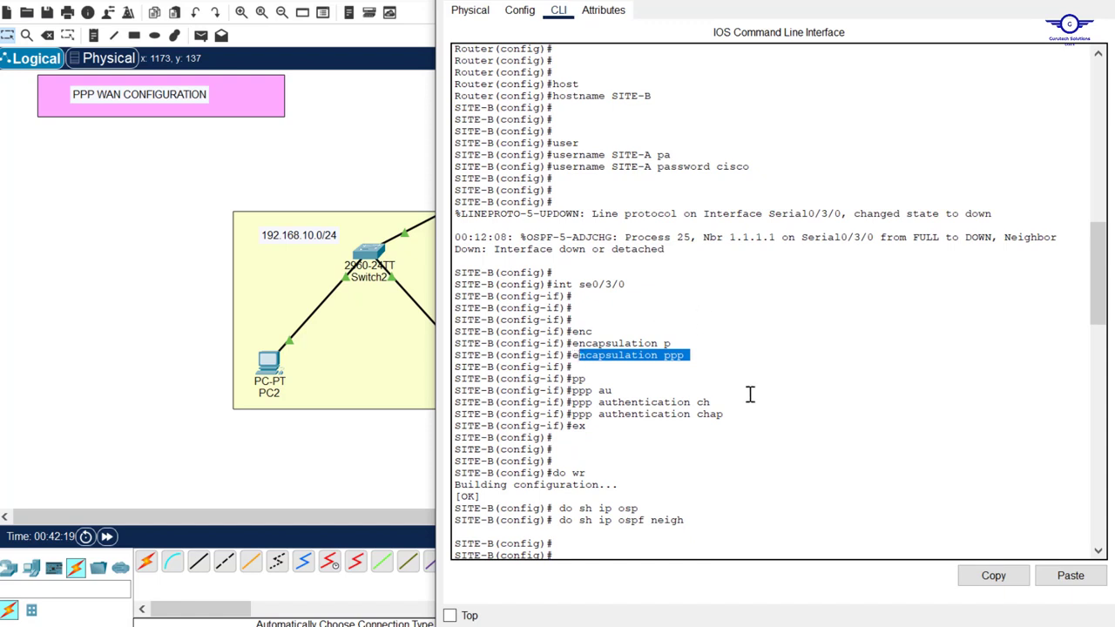
{"action": "left_click_drag", "start_coordinate": [732, 415], "coordinate": [598, 415]}
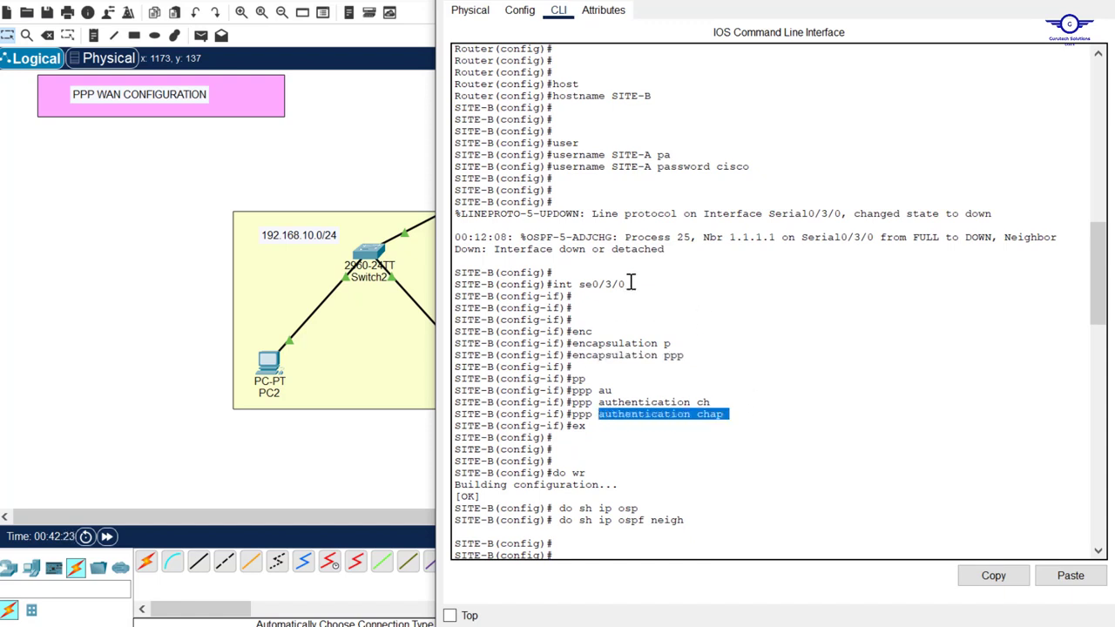
{"action": "left_click_drag", "start_coordinate": [627, 284], "coordinate": [533, 284]}
Enter privileged mode on the reloaded SITE-B and resize its console window
{"action": "scroll", "coordinate": [764, 278], "scroll_direction": "down", "scroll_amount": 3}
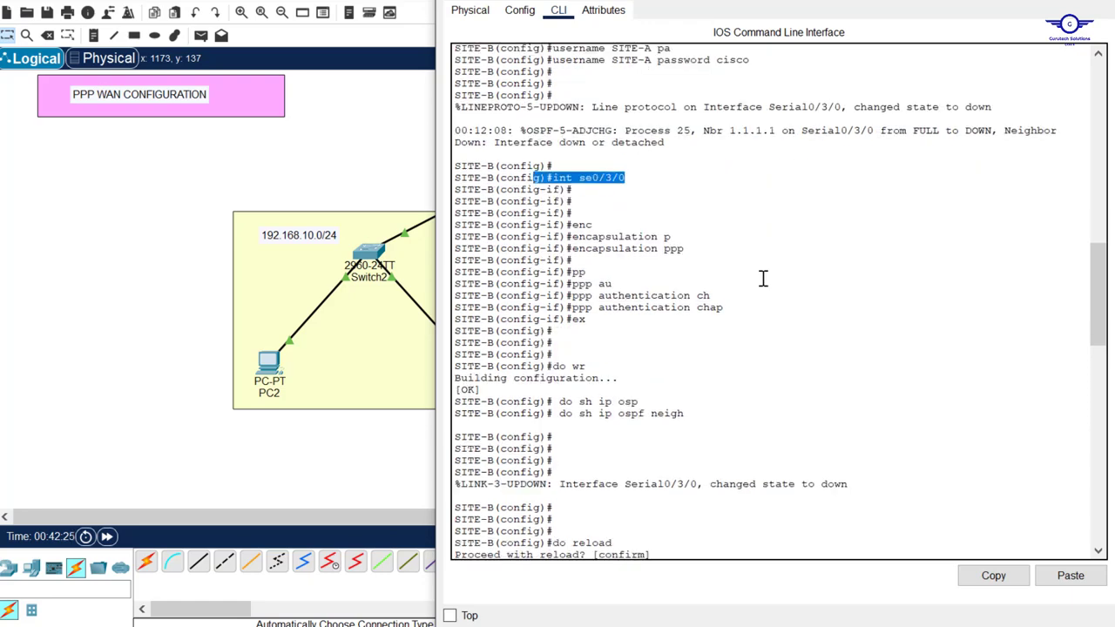
{"action": "scroll", "coordinate": [763, 279], "scroll_direction": "down", "scroll_amount": 20}
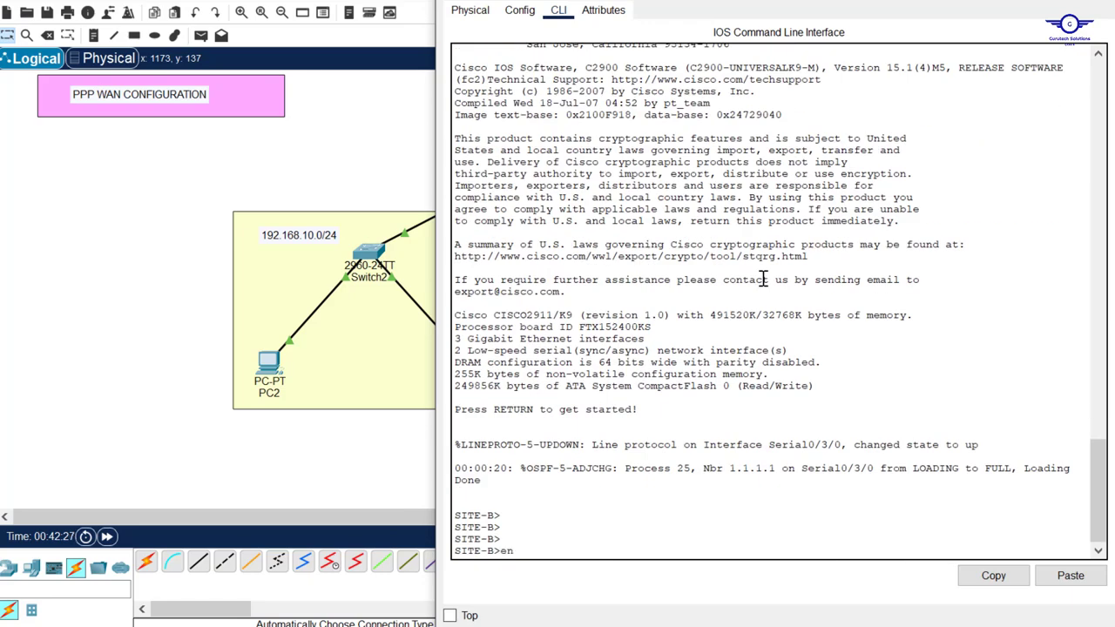
{"action": "key", "text": "Return"}
{"action": "key", "text": "Return"}
{"action": "key", "text": "Return"}
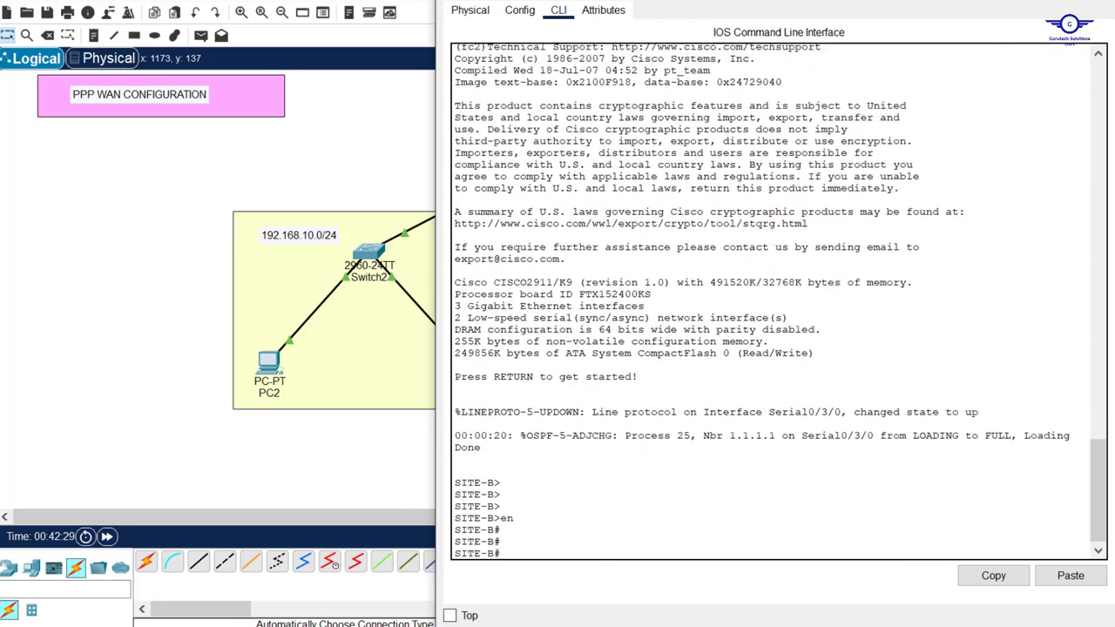
{"action": "mouse_move", "coordinate": [799, 0]}
{"action": "left_mouse_down"}
{"action": "mouse_move", "coordinate": [799, 110]}
{"action": "mouse_move", "coordinate": [804, 0]}
{"action": "left_mouse_up"}
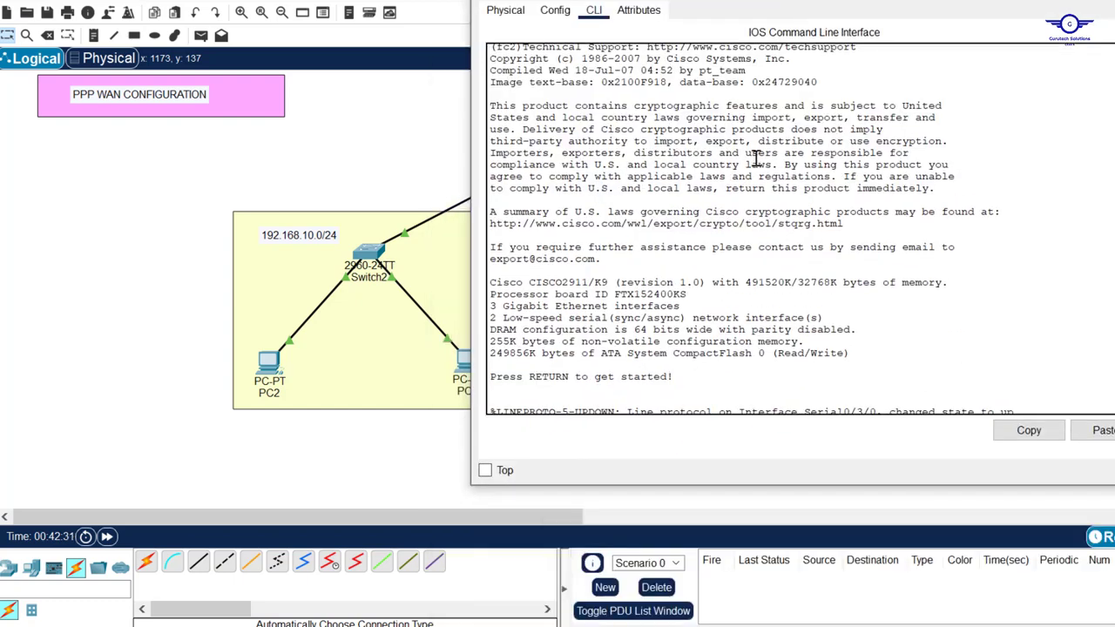
Display Serial0/3/0 status, noting Encapsulation PPP, 21 packets input and 1428 bytes
{"action": "scroll", "coordinate": [756, 158], "scroll_direction": "down", "scroll_amount": 5}
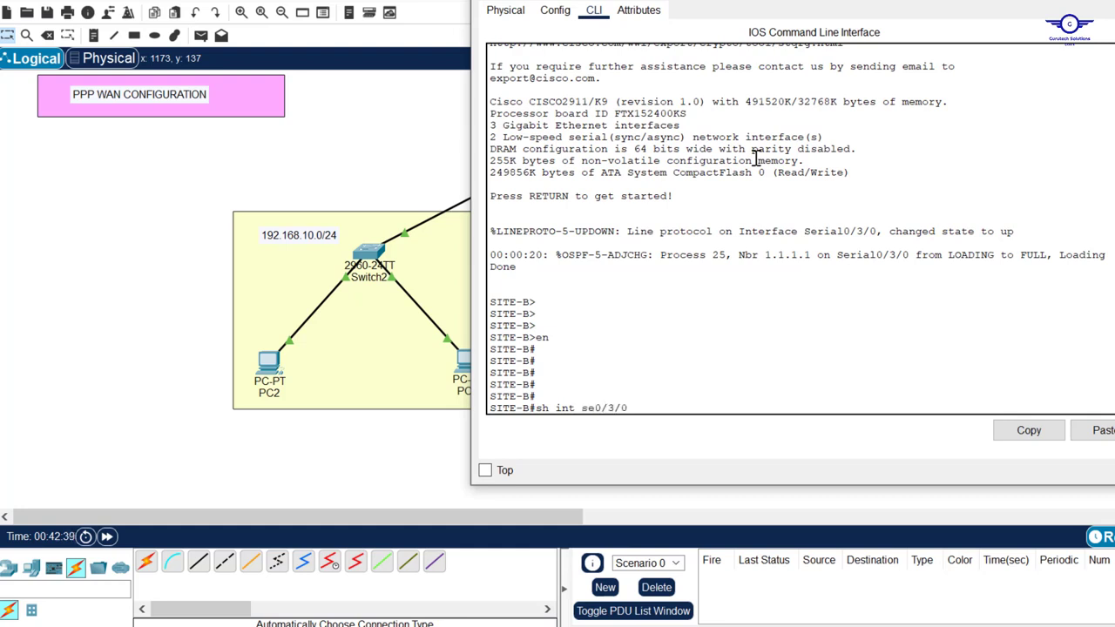
{"action": "key", "text": "Return"}
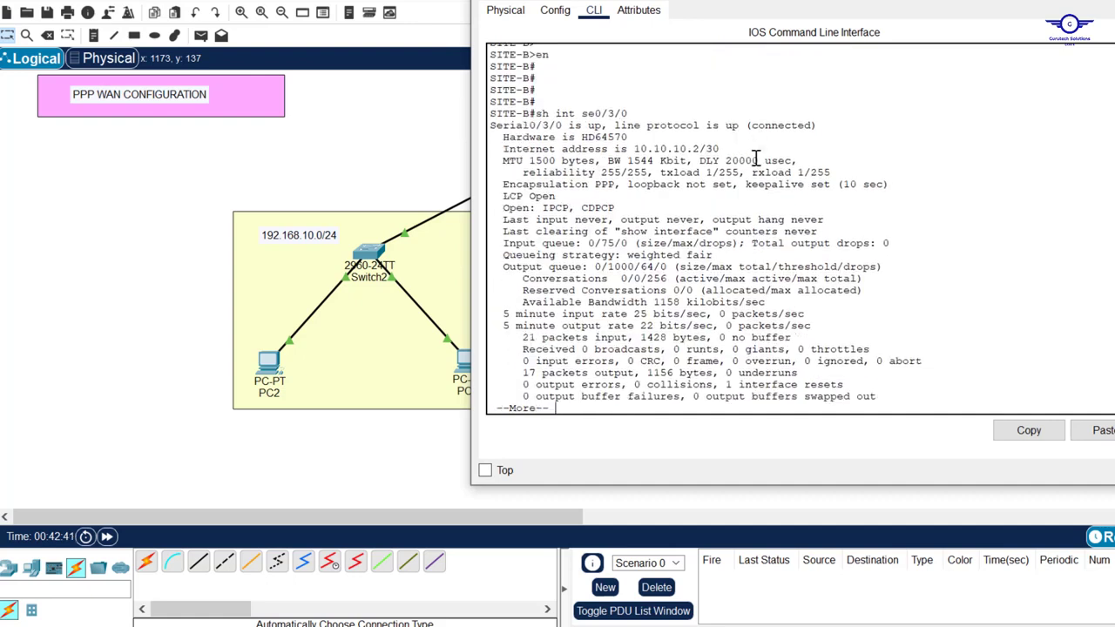
{"action": "left_click_drag", "start_coordinate": [507, 173], "coordinate": [615, 173]}
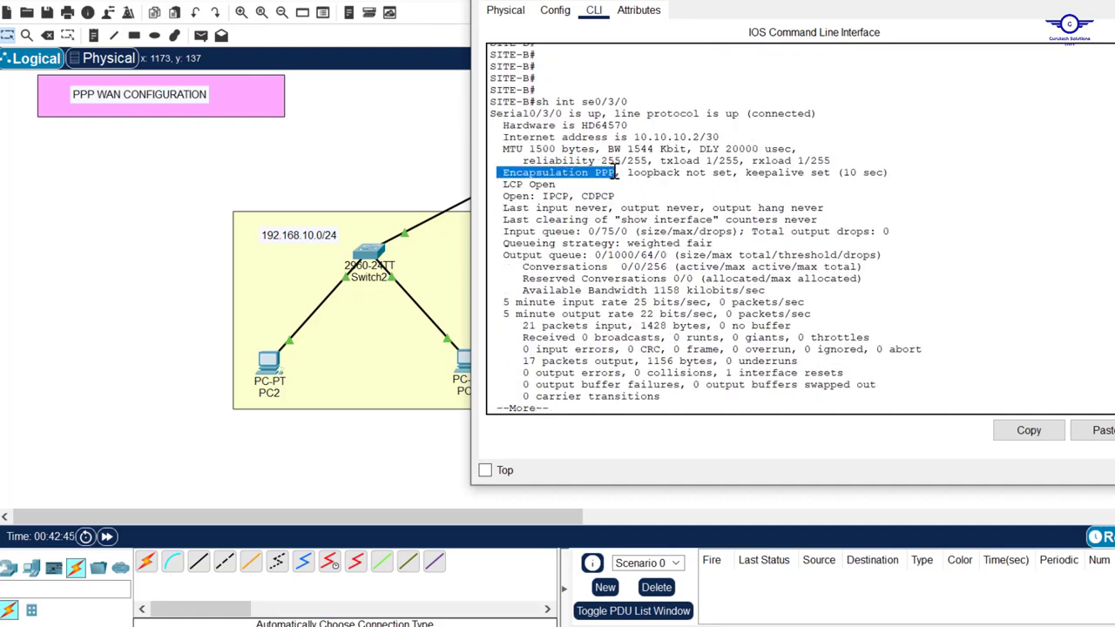
{"action": "double_click", "coordinate": [529, 325]}
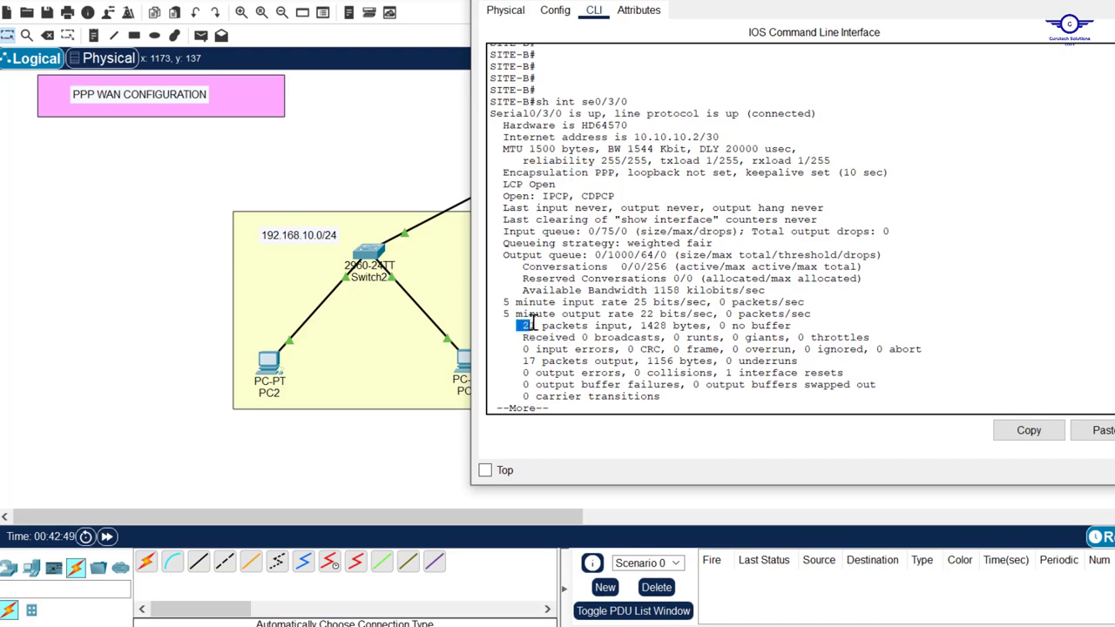
{"action": "left_click_drag", "start_coordinate": [642, 325], "coordinate": [667, 324]}
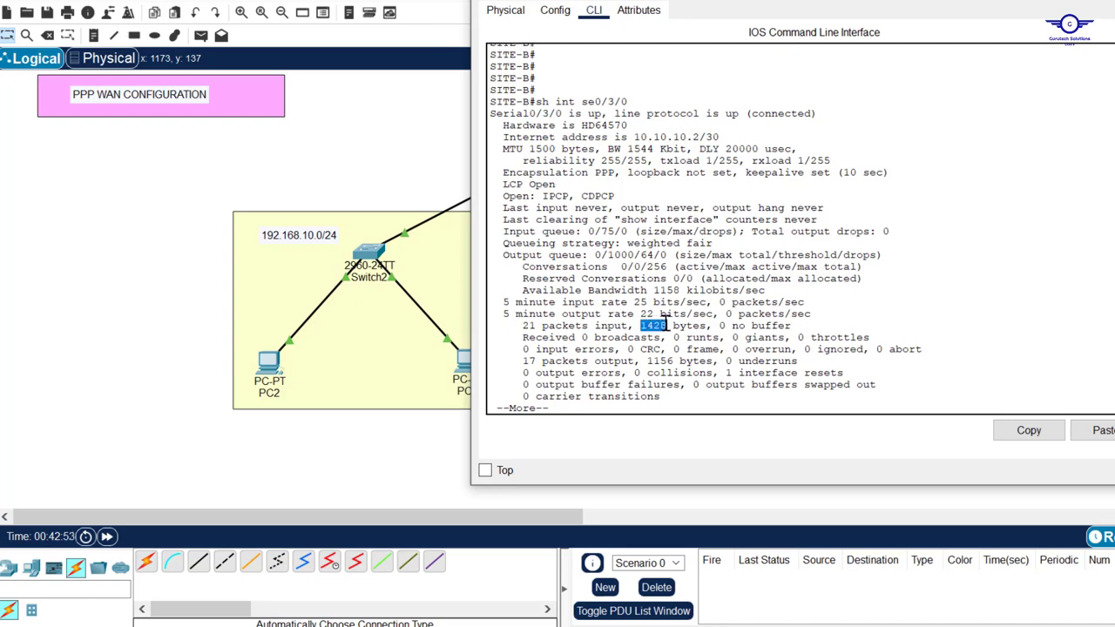
{"action": "key", "text": "space"}
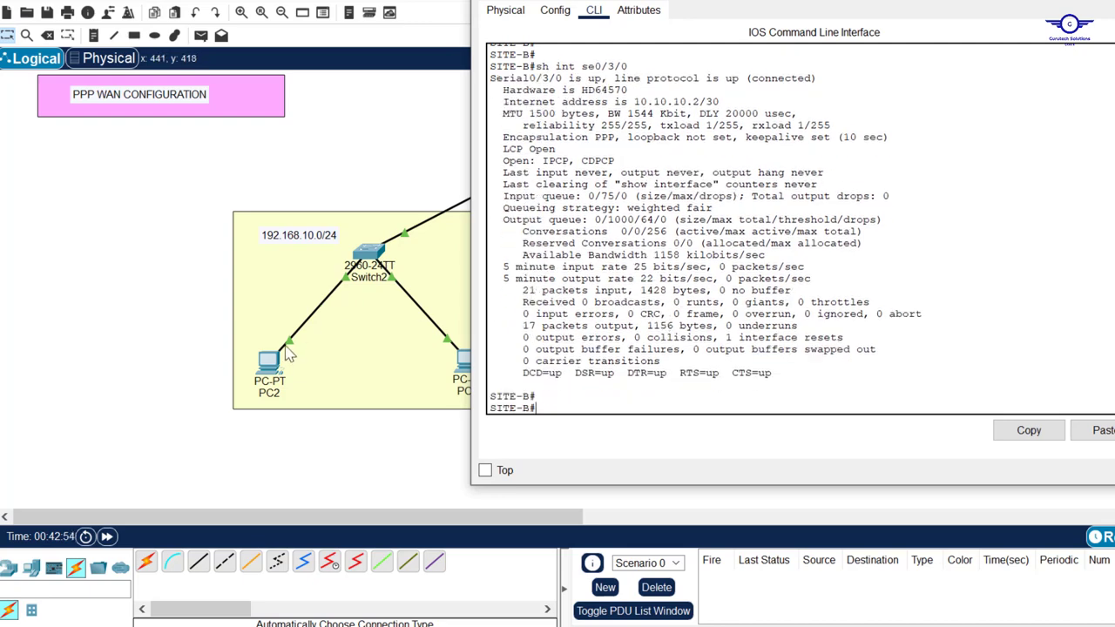
Rerun ping 192.168.20.10 from PC2's Command Prompt, getting 2 of 4 replies
{"action": "left_click", "coordinate": [276, 369]}
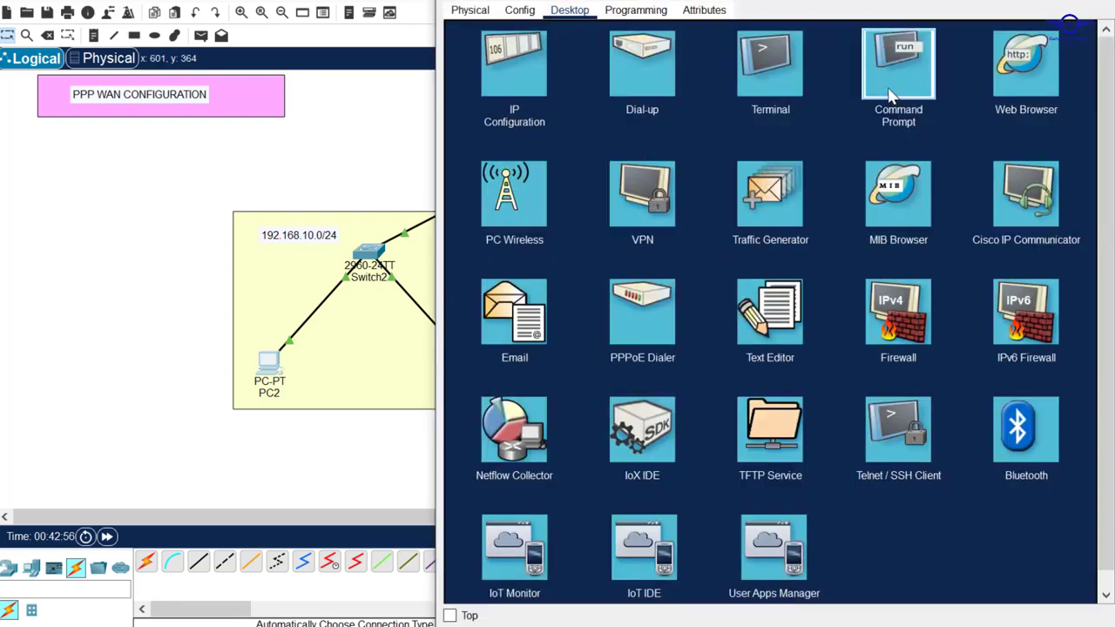
{"action": "left_click", "coordinate": [891, 93]}
{"action": "key", "text": "Up"}
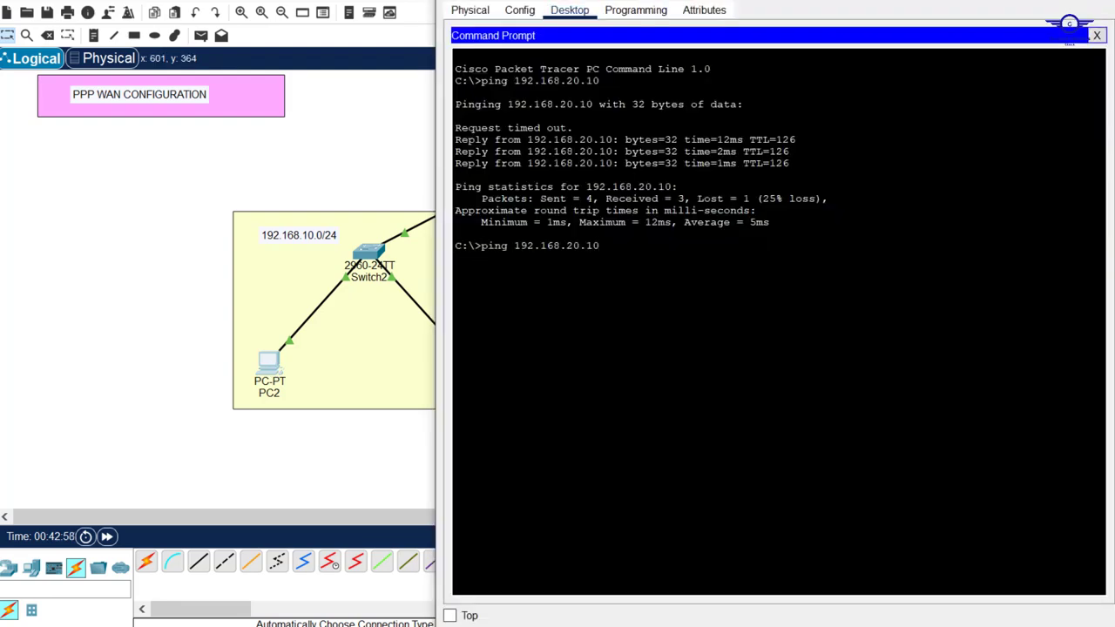
{"action": "key", "text": "Return"}
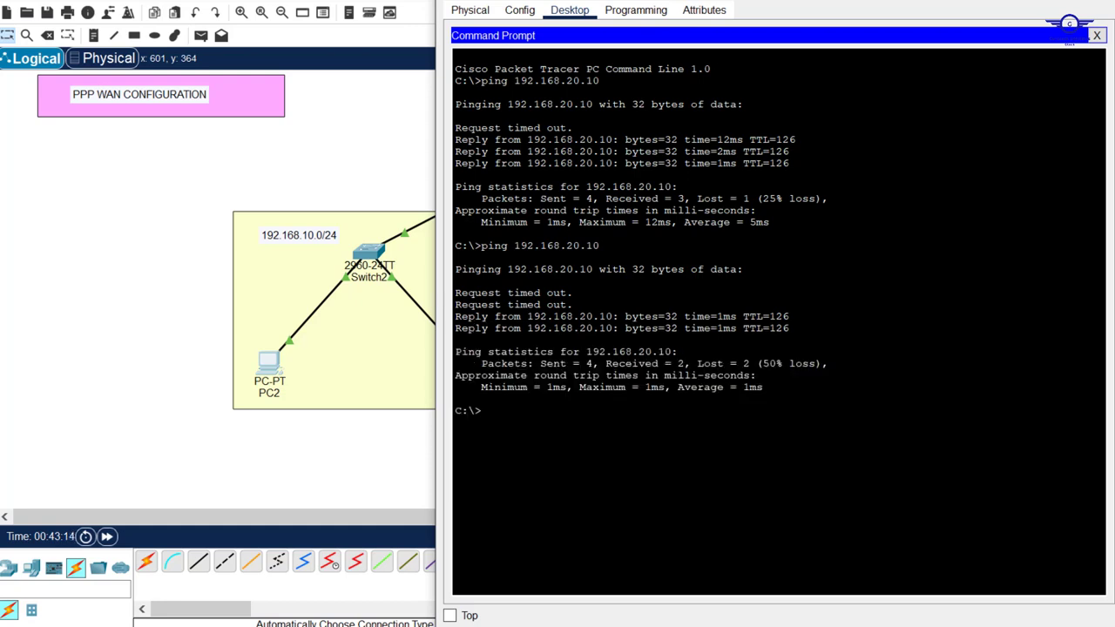
{"action": "left_click_drag", "start_coordinate": [573, 304], "coordinate": [456, 305]}
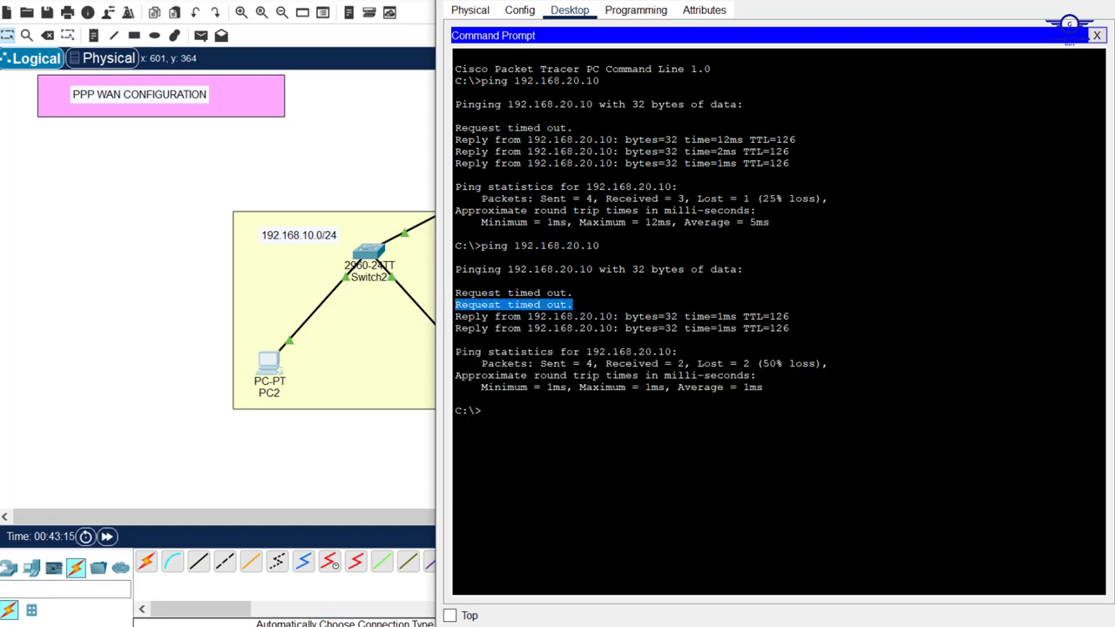
{"action": "key", "text": "Up"}
{"action": "key", "text": "Return"}
{"action": "left_click", "coordinate": [375, 90]}
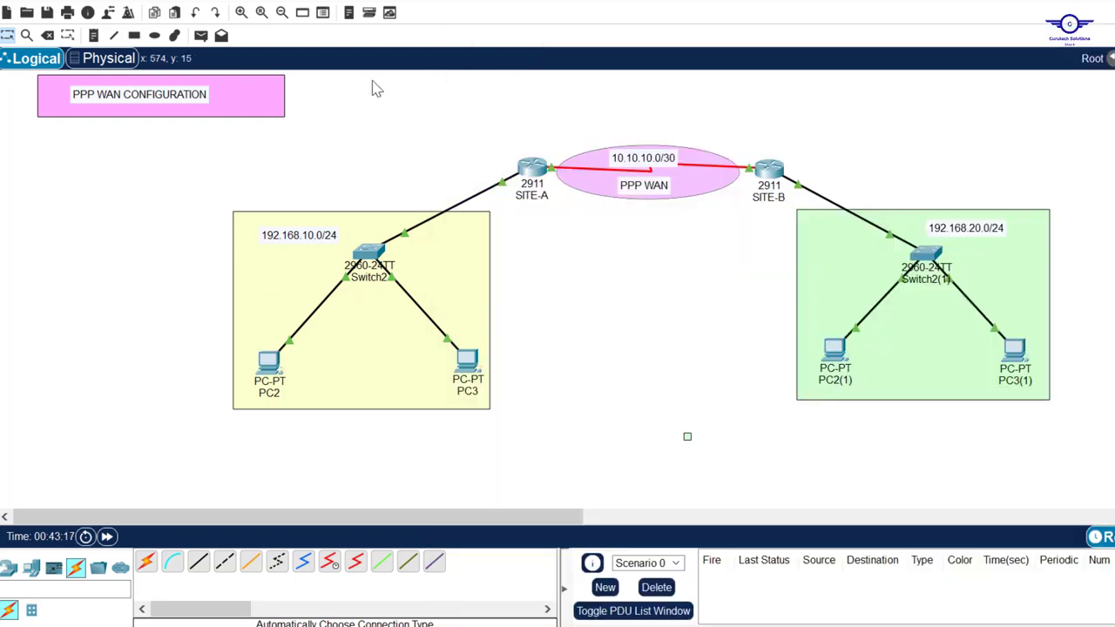
Review SITE-A's OSPF neighbor and PPP configuration output
{"action": "left_click", "coordinate": [528, 169]}
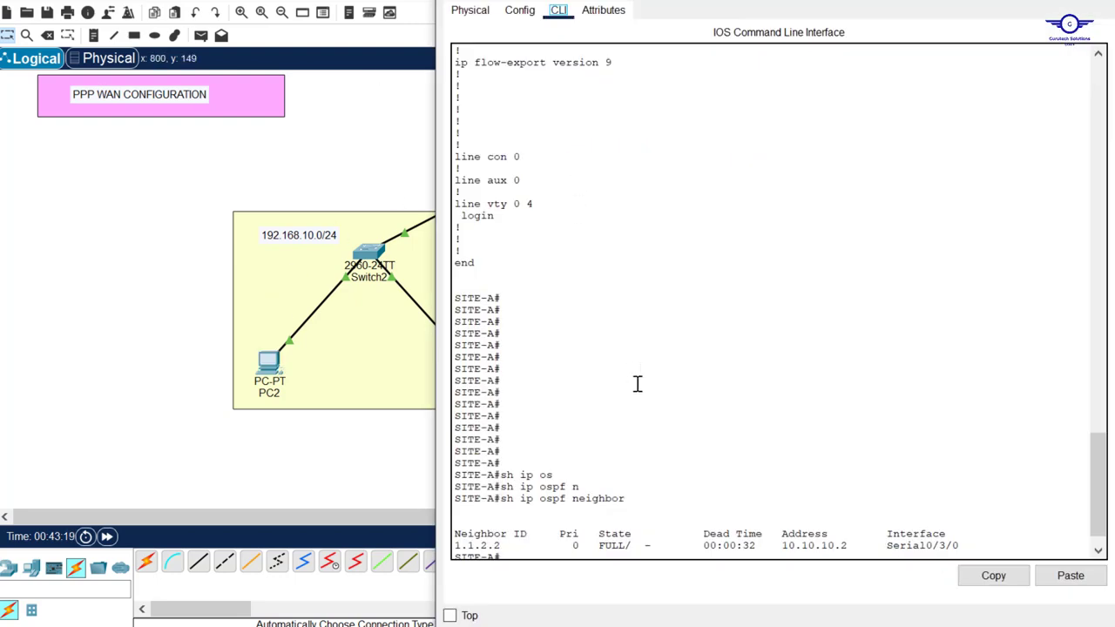
{"action": "scroll", "coordinate": [637, 383], "scroll_direction": "up", "scroll_amount": 15}
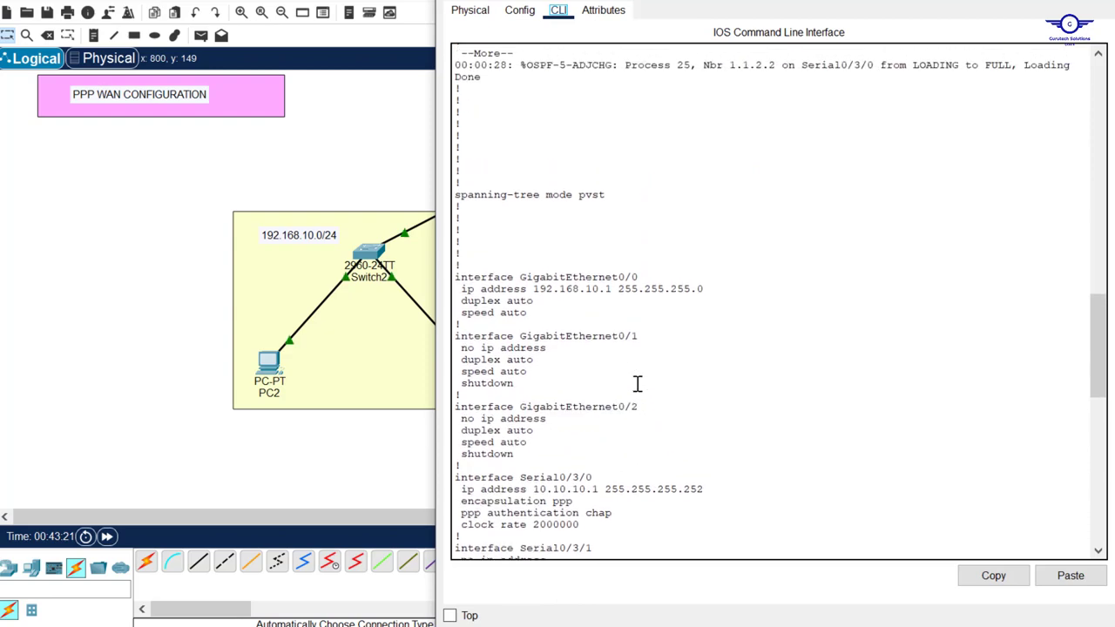
{"action": "left_click", "coordinate": [1095, 2]}
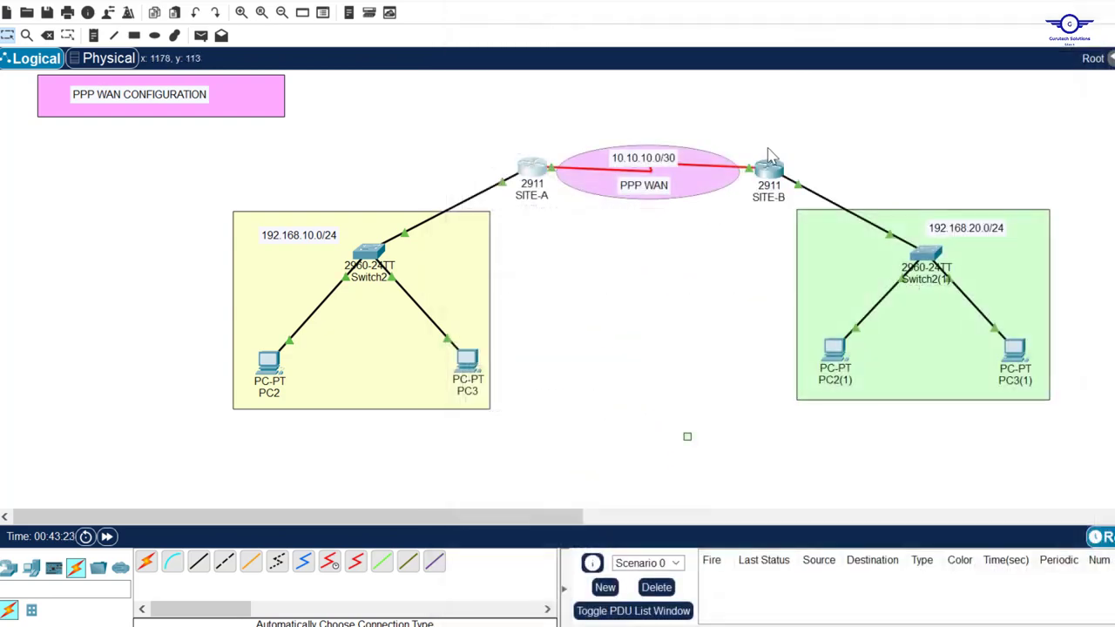
Rerun sh int se0/3/0 on SITE-B, showing input packets rising from 21 to 34
{"action": "left_click", "coordinate": [769, 169]}
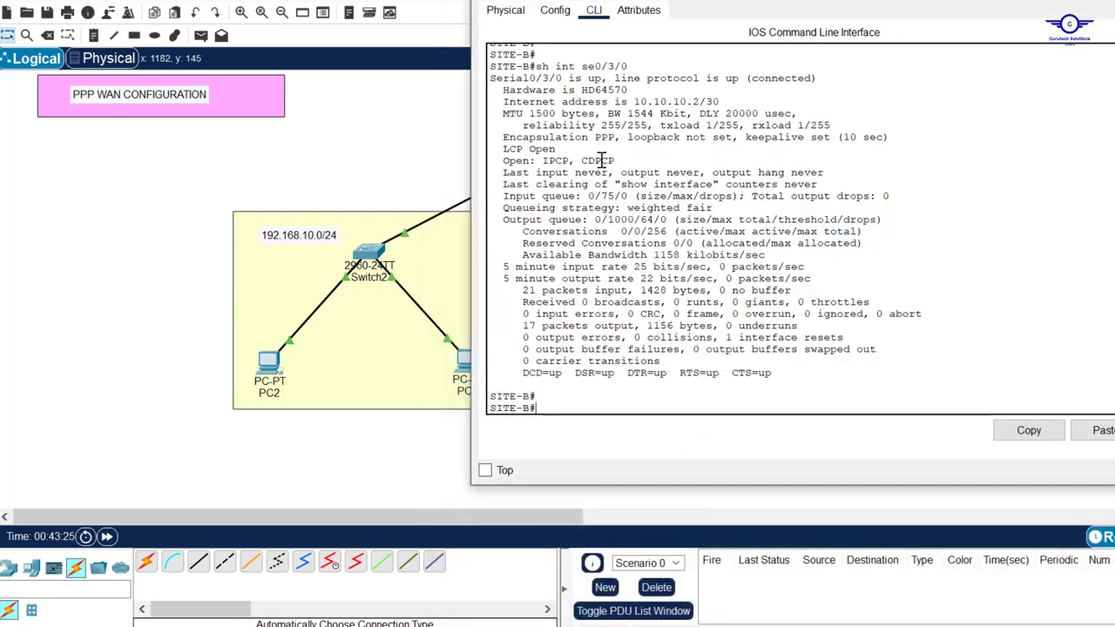
{"action": "scroll", "coordinate": [601, 157], "scroll_direction": "up", "scroll_amount": 2}
{"action": "left_click_drag", "start_coordinate": [631, 124], "coordinate": [534, 125]}
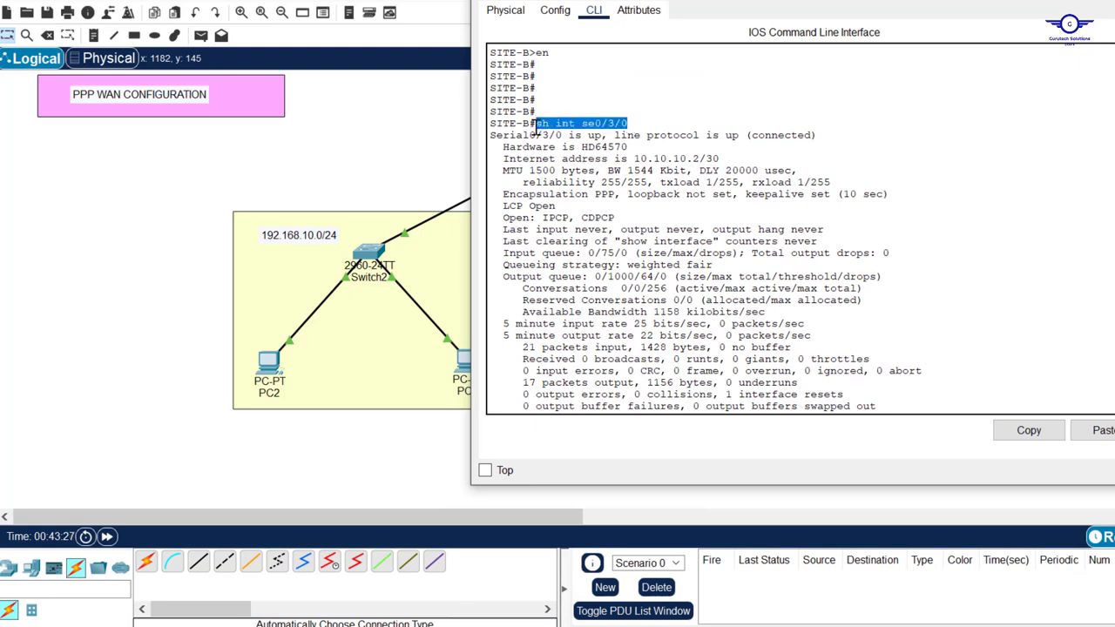
{"action": "scroll", "coordinate": [634, 248], "scroll_direction": "down", "scroll_amount": 2}
{"action": "left_click_drag", "start_coordinate": [519, 287], "coordinate": [545, 287]}
{"action": "left_click", "coordinate": [580, 404]}
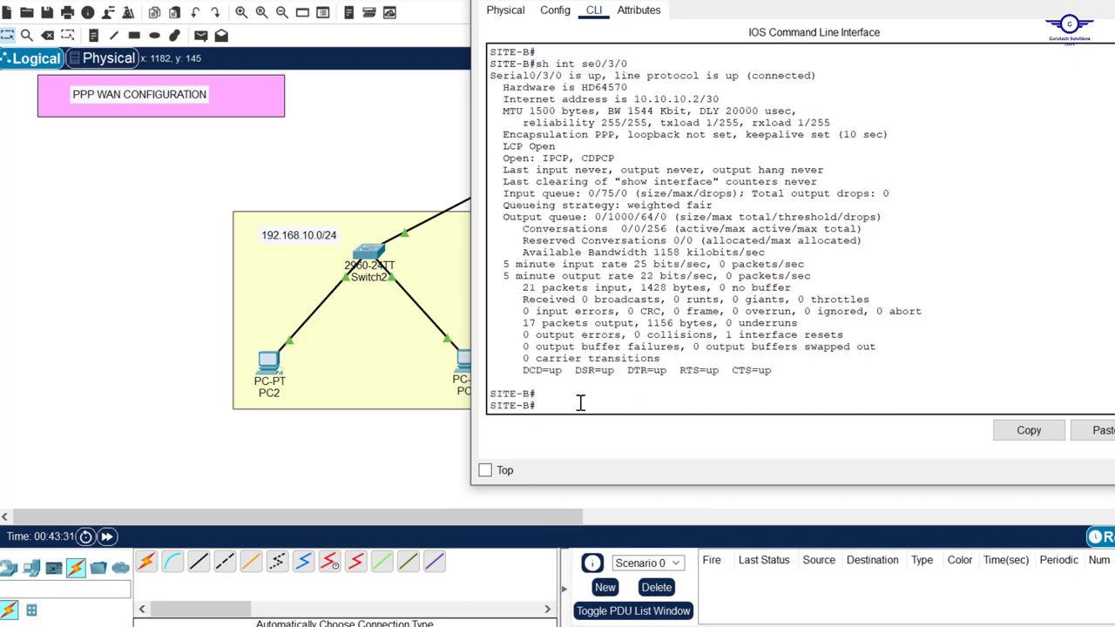
{"action": "key", "text": "Up"}
{"action": "key", "text": "Return"}
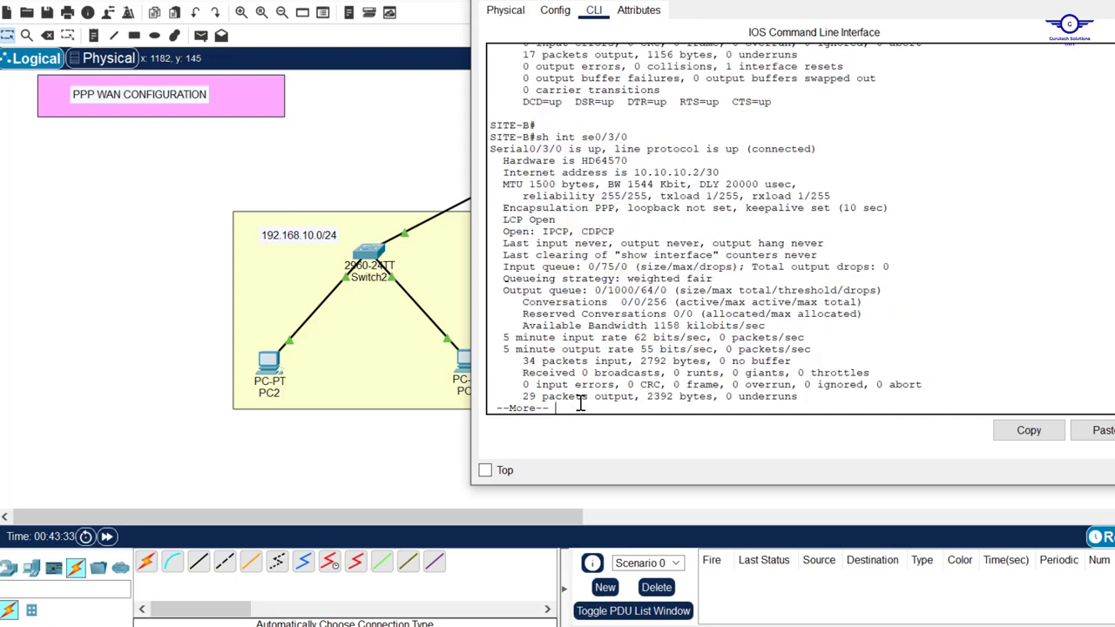
{"action": "left_click_drag", "start_coordinate": [517, 361], "coordinate": [530, 361]}
{"action": "scroll", "coordinate": [730, 302], "scroll_direction": "up", "scroll_amount": 3}
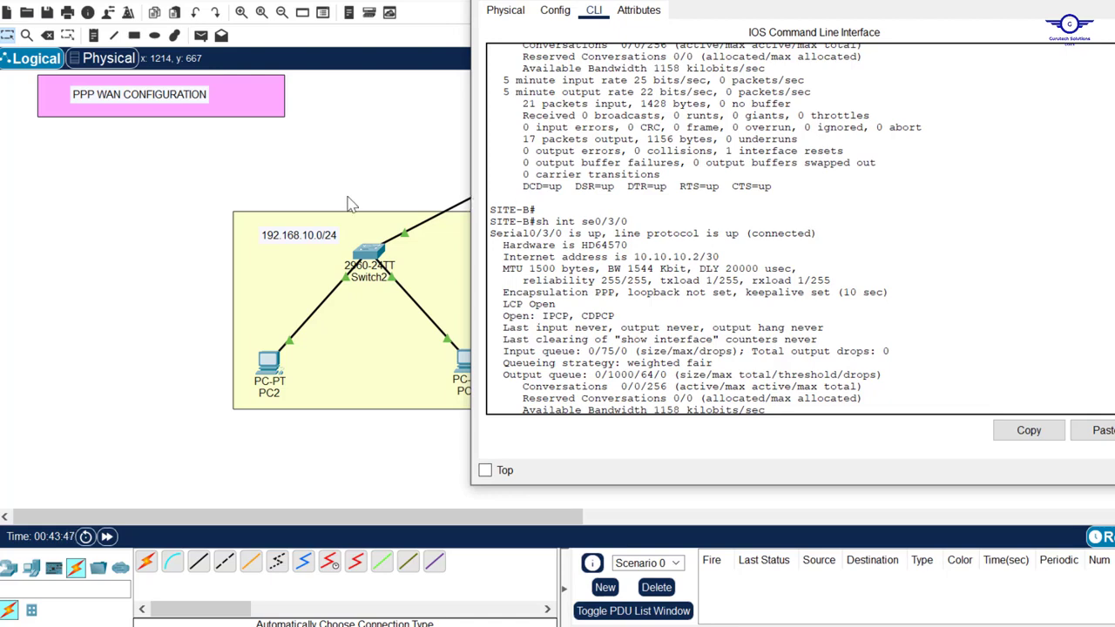
{"action": "left_click", "coordinate": [370, 118]}
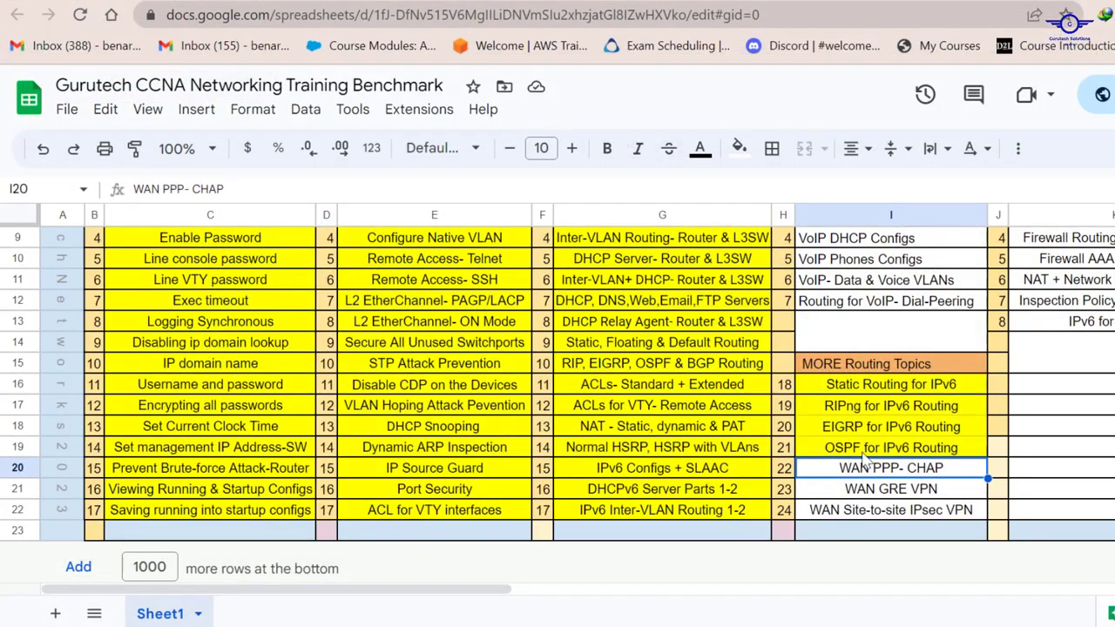
Fill cell I20 (WAN PPP- CHAP) yellow
{"action": "left_click", "coordinate": [741, 150]}
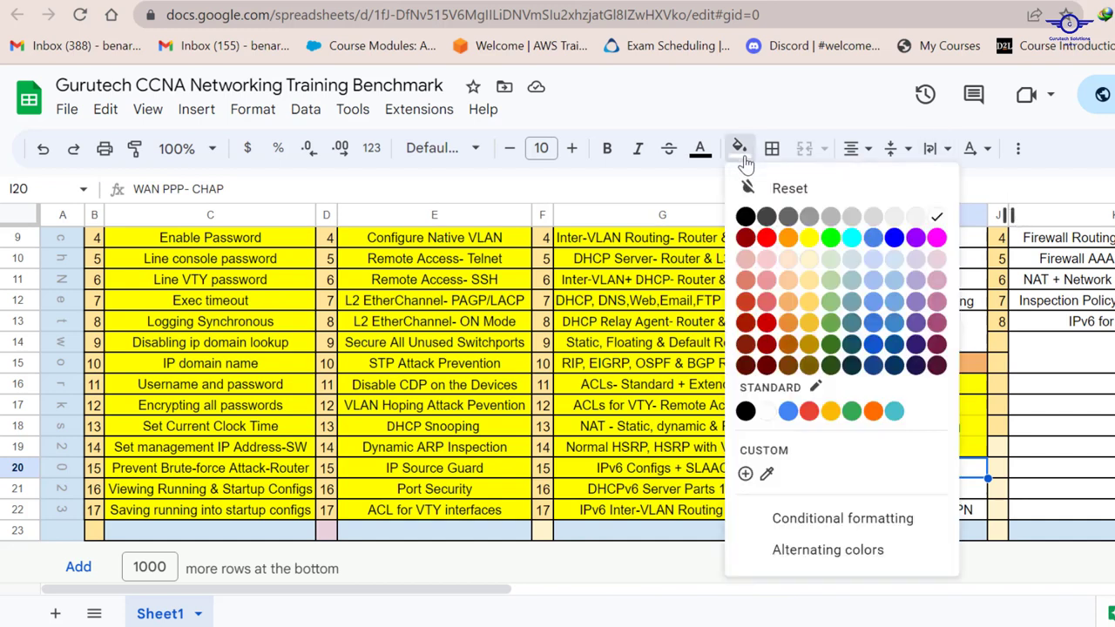
{"action": "left_click", "coordinate": [810, 238]}
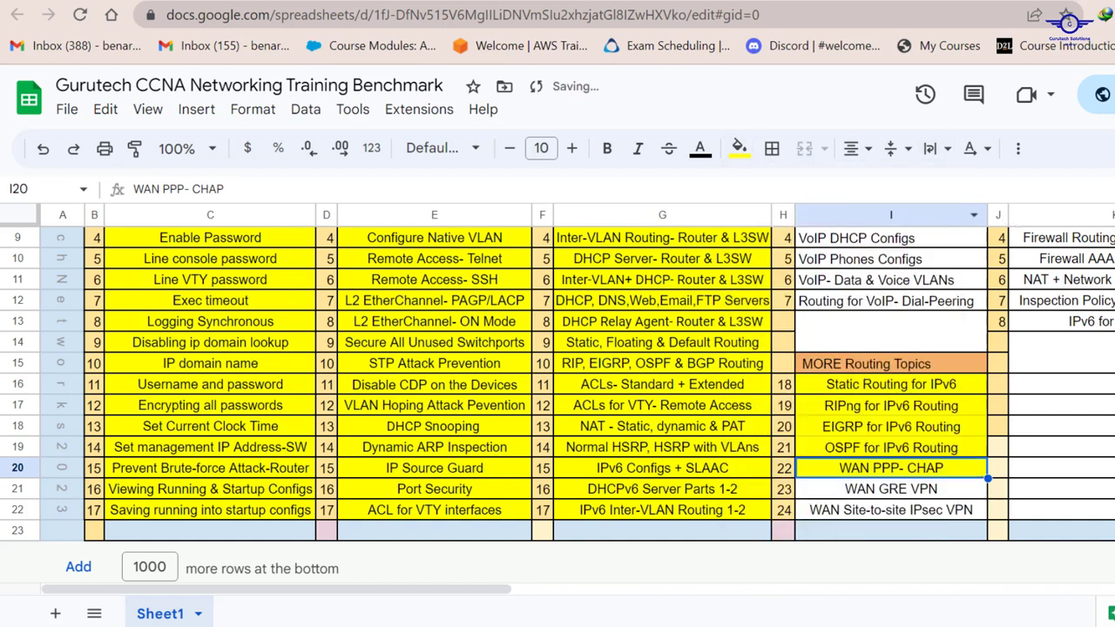